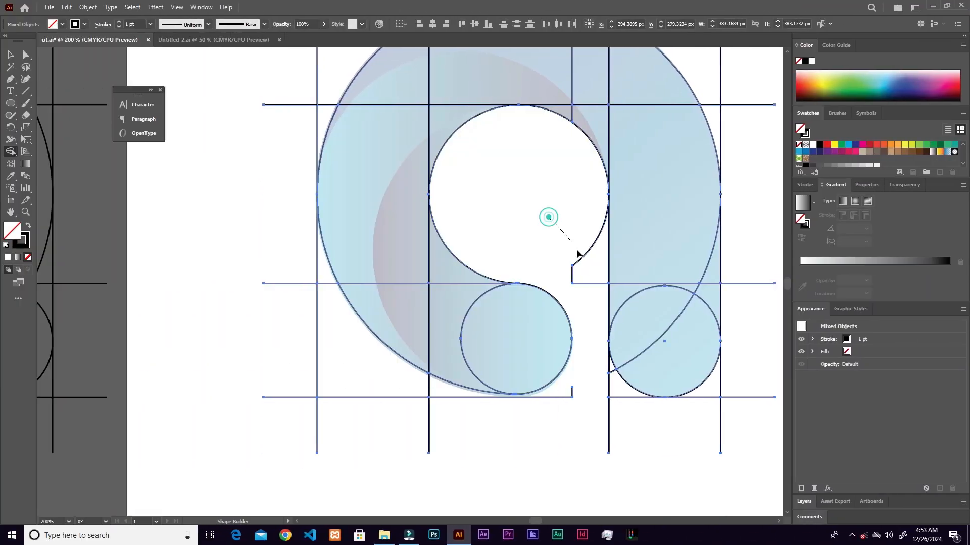
- Build a letter "a" outline from circles and straight construction lines over the faded logo image
drag(577, 252, 587, 272)
drag(578, 372, 567, 403)
drag(586, 399, 617, 414)
drag(603, 367, 624, 401)
drag(682, 429, 741, 358)
drag(737, 300, 700, 76)
drag(289, 246, 330, 436)
drag(368, 392, 459, 416)
drag(333, 302, 299, 233)
scroll(519, 177, up, 5)
mouse_move(273, 321)
mouse_down()
mouse_move(344, 169)
mouse_move(439, 135)
mouse_up()
drag(266, 212, 324, 299)
drag(420, 161, 469, 164)
drag(528, 148, 614, 150)
drag(707, 132, 746, 169)
drag(617, 149, 672, 174)
scroll(667, 291, down, 4)
scroll(667, 293, down, 2)
drag(747, 351, 747, 384)
drag(603, 278, 494, 260)
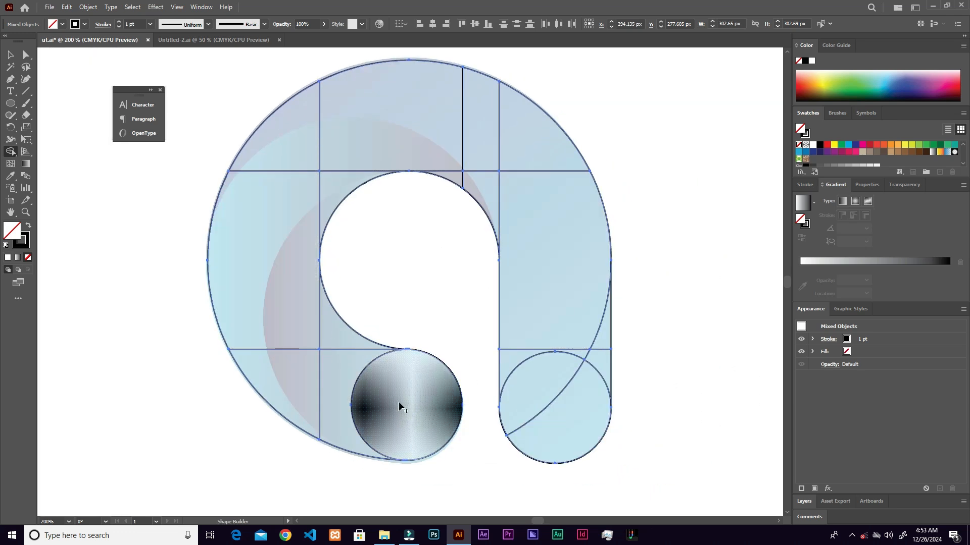
- Merge the round terminal of the letter's bowl with the adjoining outline regions using the Shape Builder
drag(413, 411, 298, 386)
drag(421, 394, 336, 331)
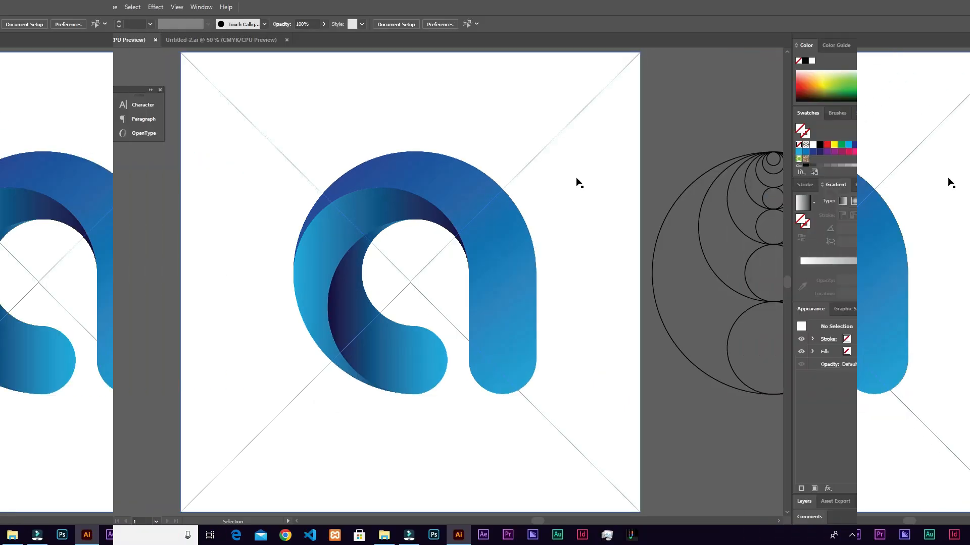
scroll(579, 183, down, 2)
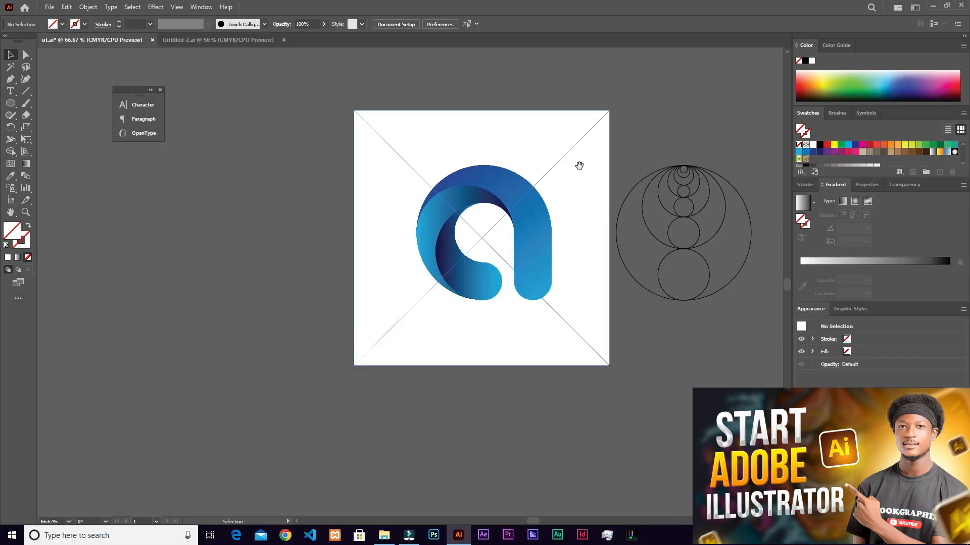
drag(580, 164, 534, 215)
scroll(492, 262, up, 1)
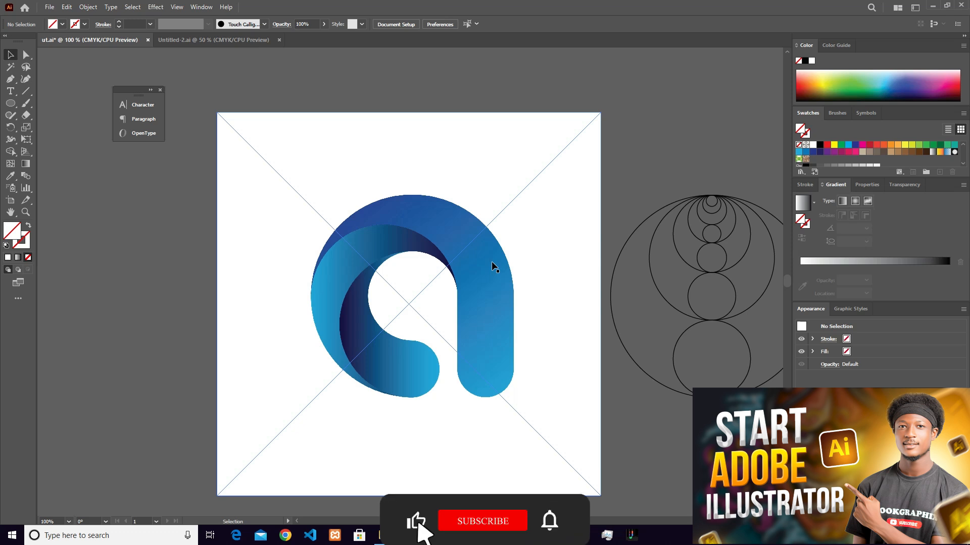
scroll(492, 262, down, 1)
scroll(492, 261, down, 1)
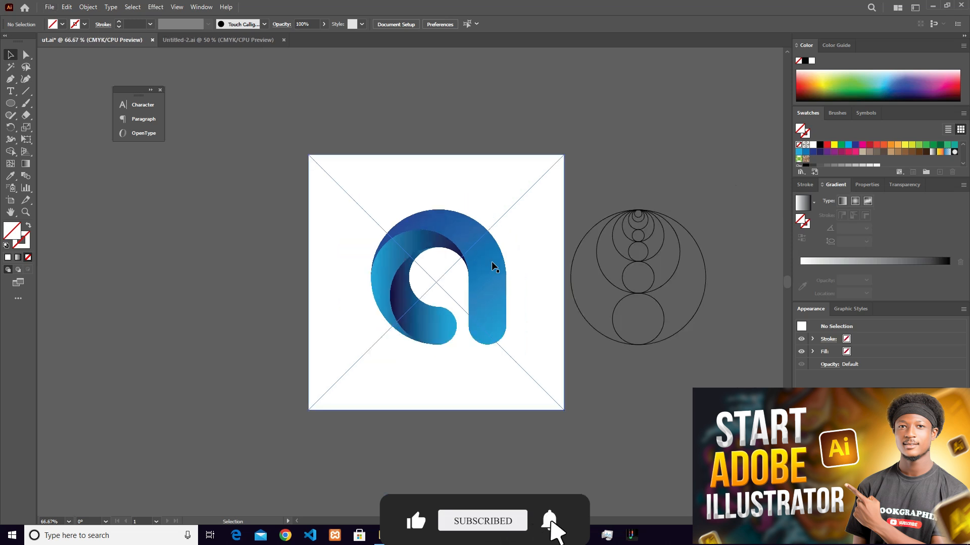
scroll(492, 261, up, 2)
scroll(492, 261, up, 1)
- Center the linked logo image on the artboard and set its opacity to 28%
mouse_move(501, 285)
mouse_down()
mouse_move(480, 280)
mouse_move(465, 264)
mouse_move(472, 256)
mouse_move(477, 285)
mouse_move(490, 279)
mouse_up()
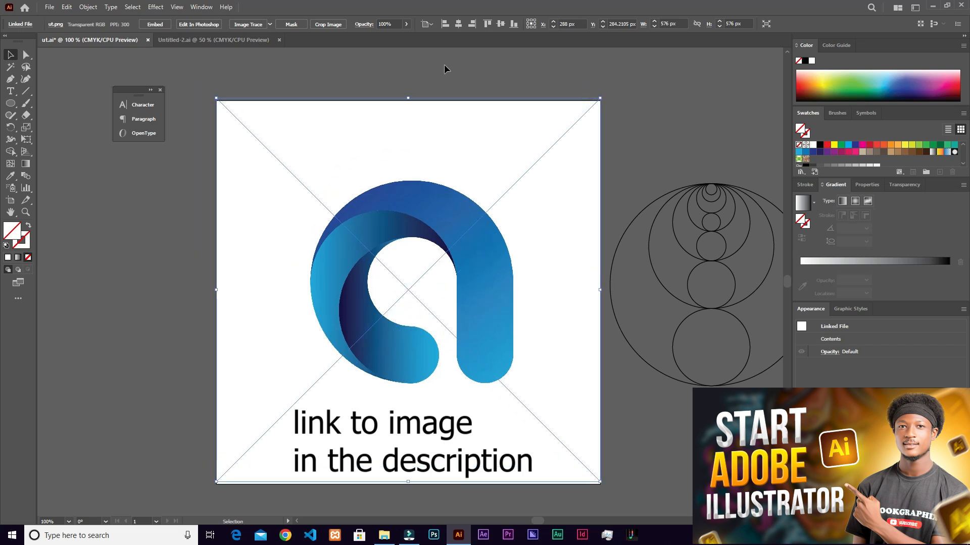
click(501, 24)
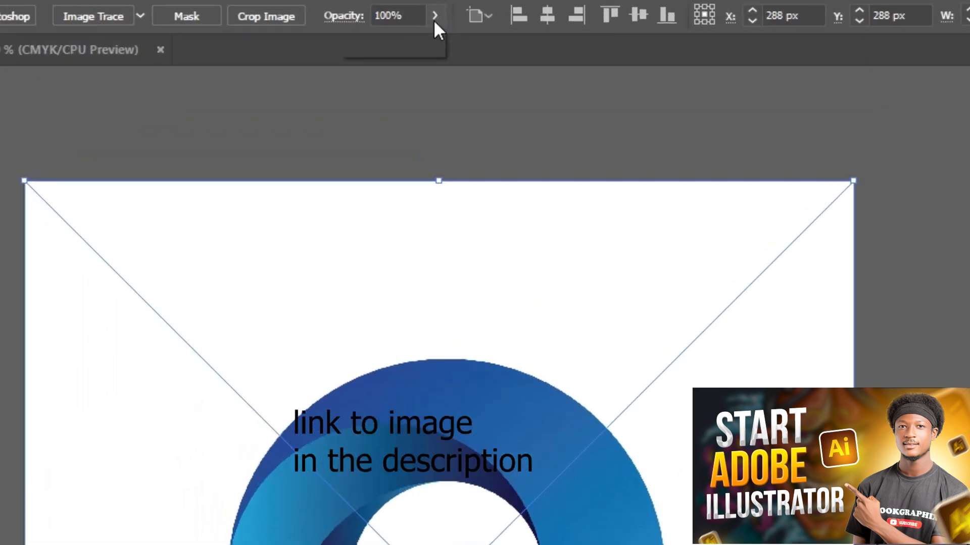
click(406, 24)
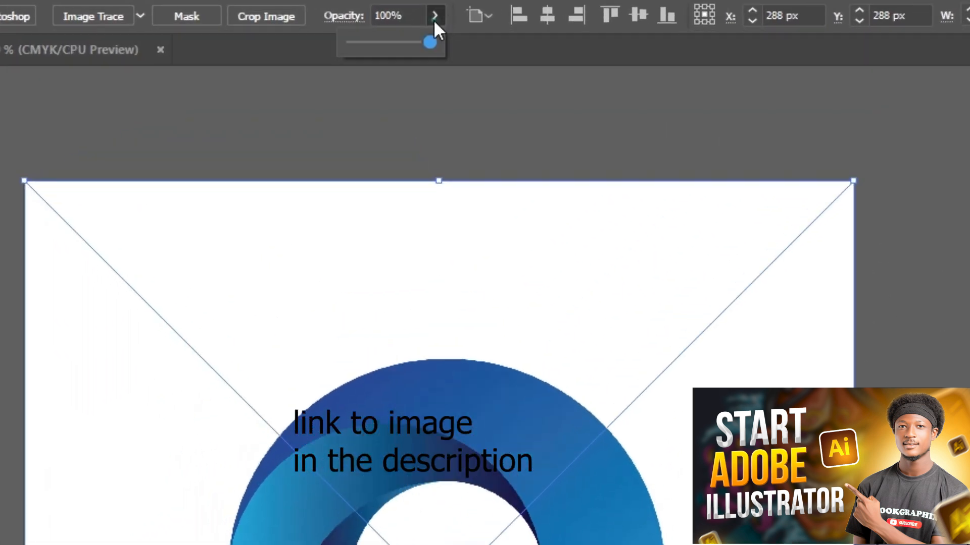
click(372, 42)
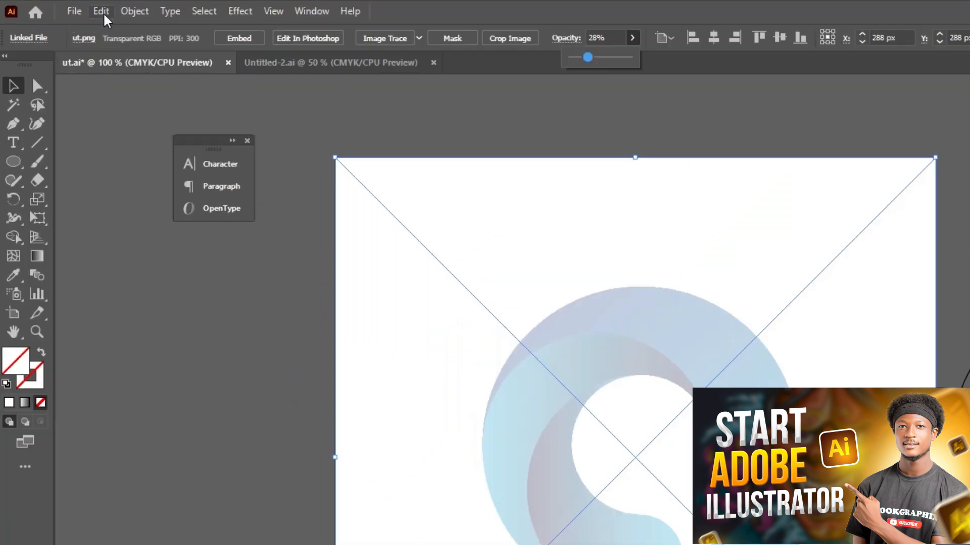
- Lock the faded logo image in place
click(87, 7)
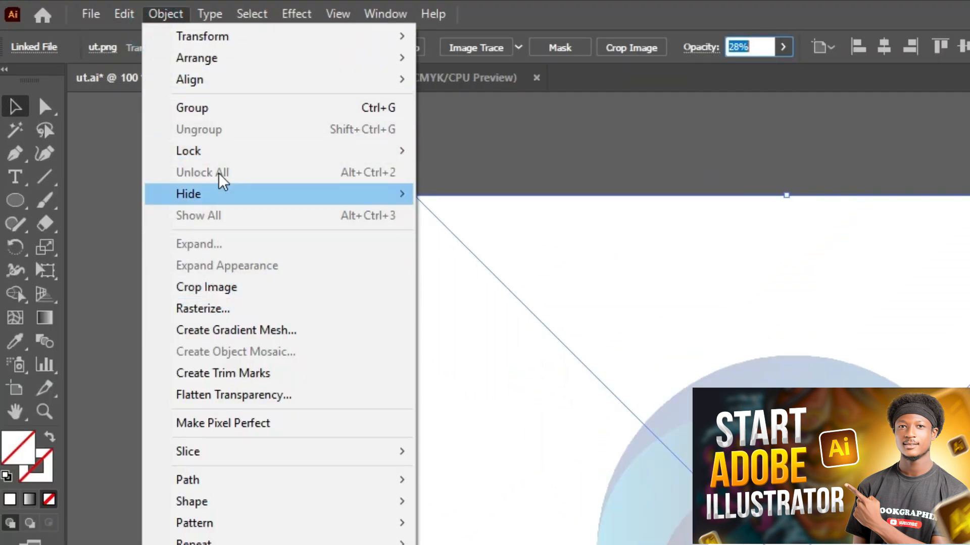
mouse_move(275, 156)
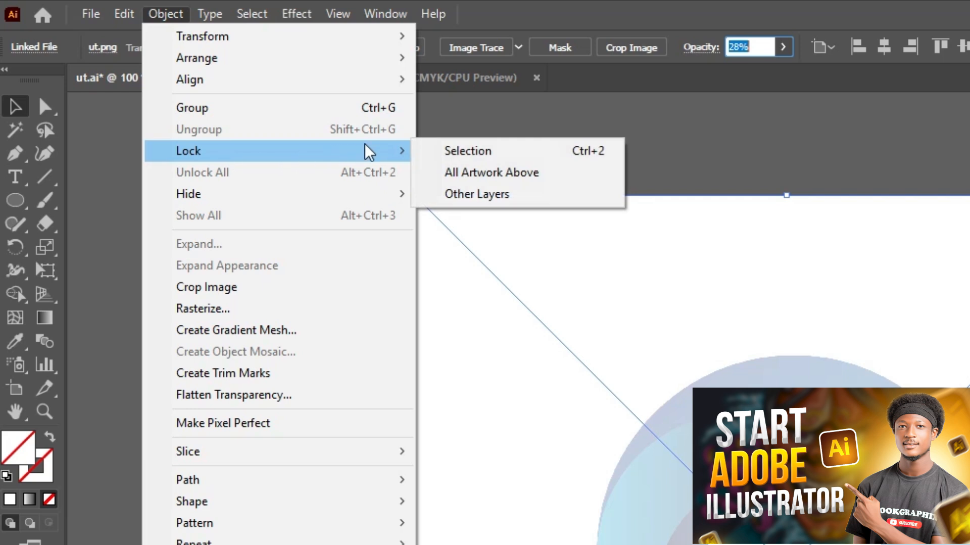
click(454, 153)
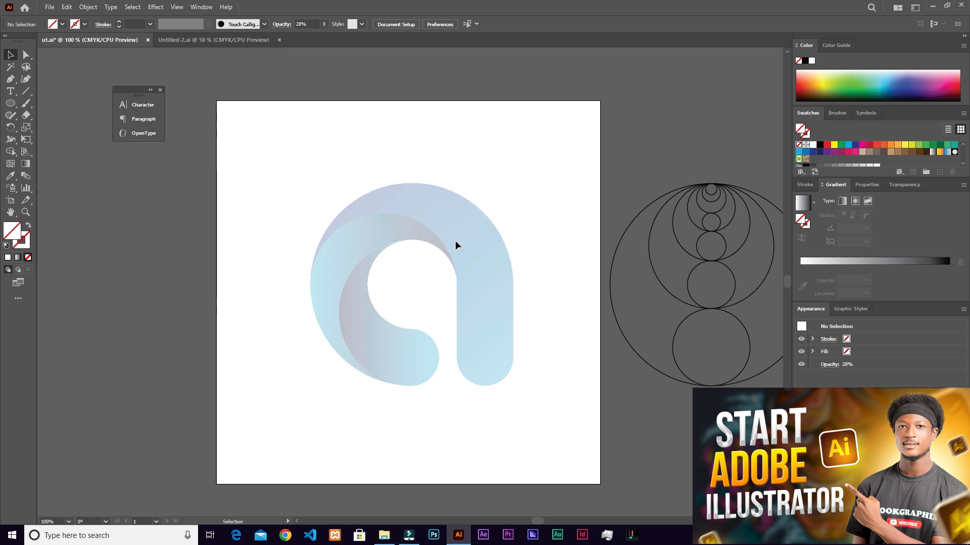
- Draw a vertical line segment about 326 px long over the letter's right stem and give it a 1 pt stroke
scroll(453, 243, up, 1)
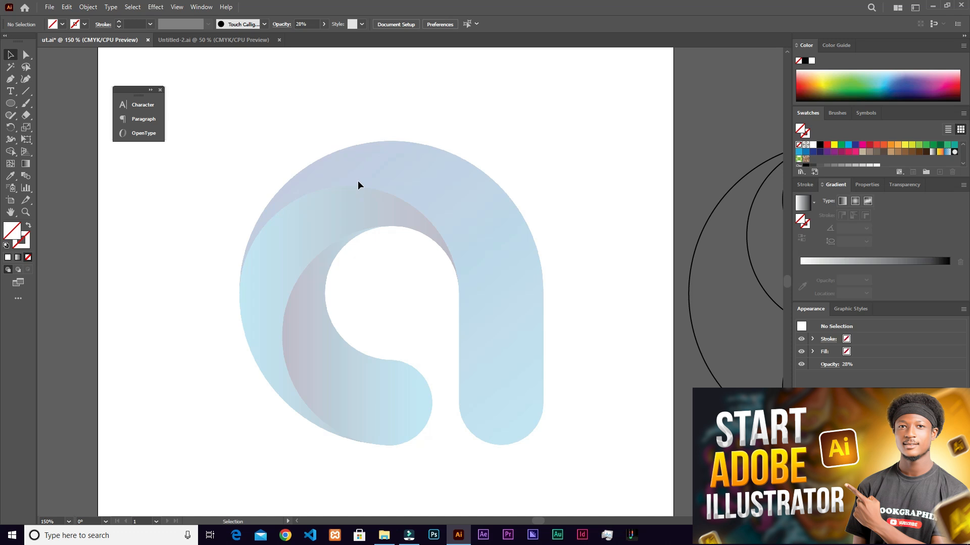
click(29, 93)
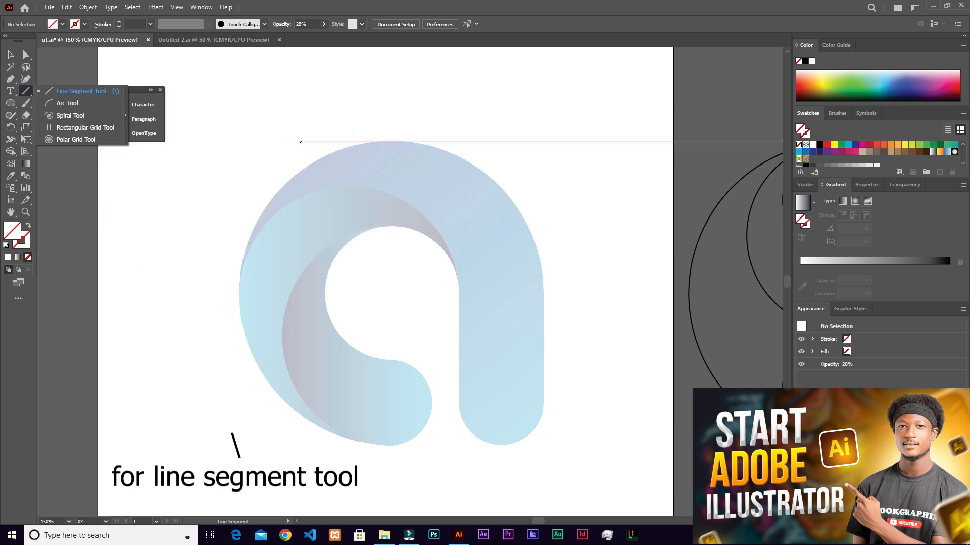
mouse_move(533, 92)
mouse_down()
mouse_move(535, 330)
mouse_move(581, 299)
mouse_move(595, 234)
mouse_move(578, 210)
mouse_move(552, 219)
mouse_move(586, 176)
mouse_move(555, 223)
mouse_move(568, 161)
mouse_move(567, 207)
mouse_move(593, 251)
mouse_move(656, 156)
mouse_move(603, 79)
mouse_move(420, 96)
mouse_move(395, 132)
mouse_move(396, 187)
mouse_move(454, 271)
mouse_move(533, 280)
mouse_move(617, 219)
mouse_move(657, 154)
mouse_move(495, 61)
mouse_move(423, 369)
mouse_move(505, 422)
mouse_move(501, 516)
mouse_move(528, 78)
mouse_move(543, 303)
mouse_move(533, 465)
mouse_up()
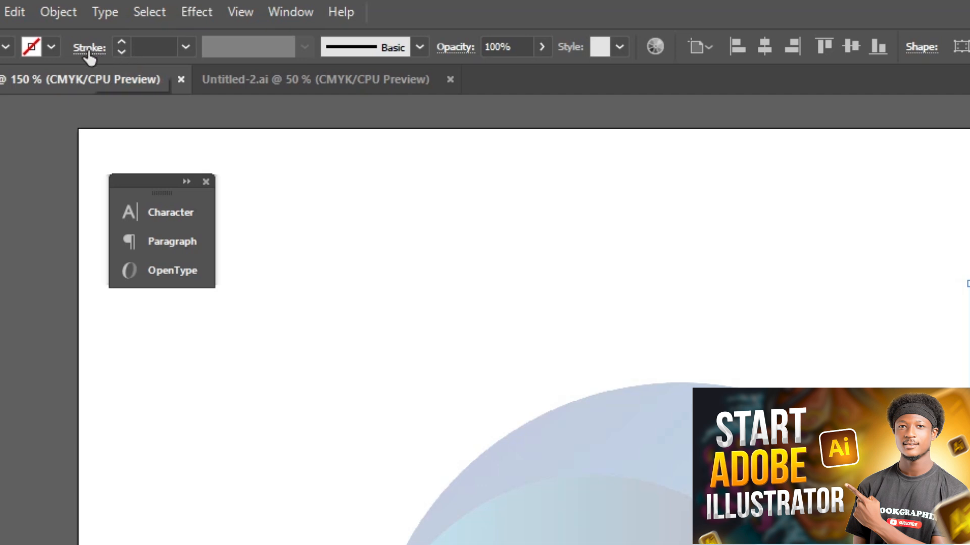
click(184, 48)
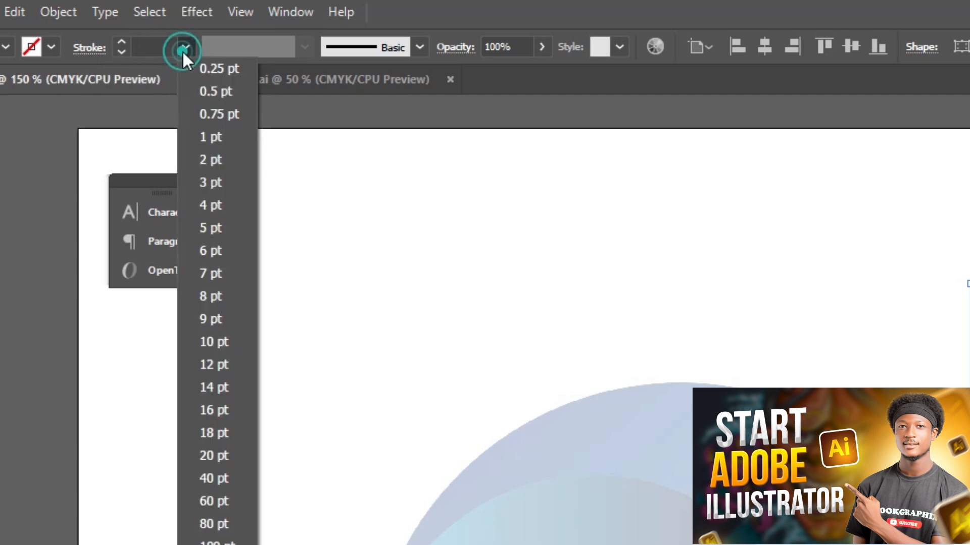
click(207, 139)
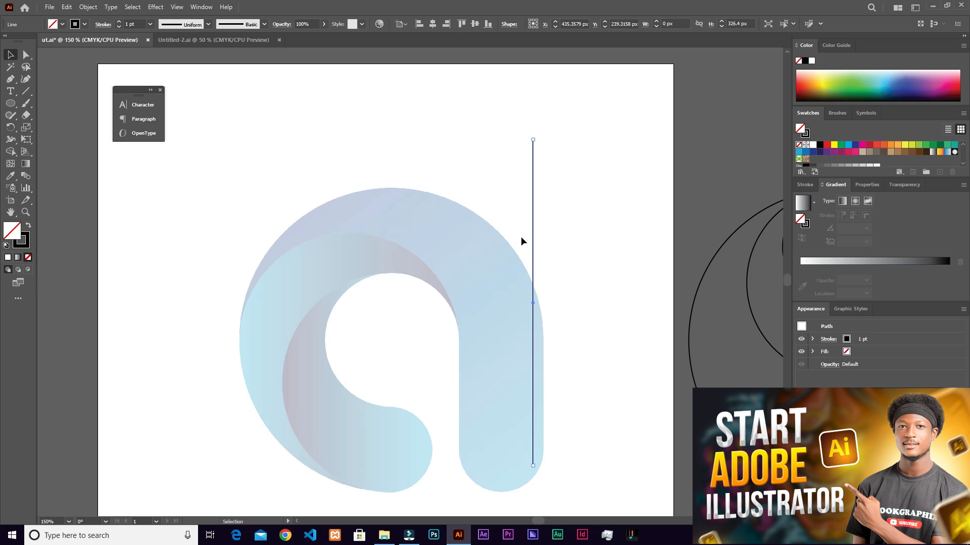
- Move the vertical line onto the outer right edge of the letter's stem, vertically centered at Y 288 px
scroll(455, 212, down, 3)
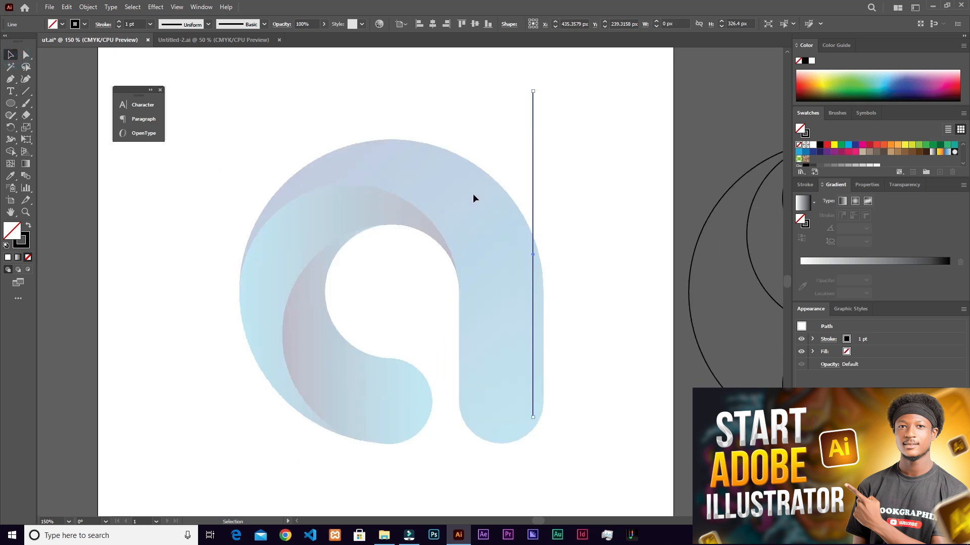
scroll(493, 196, up, 1)
scroll(493, 196, down, 3)
scroll(500, 189, down, 1)
drag(535, 137, 544, 189)
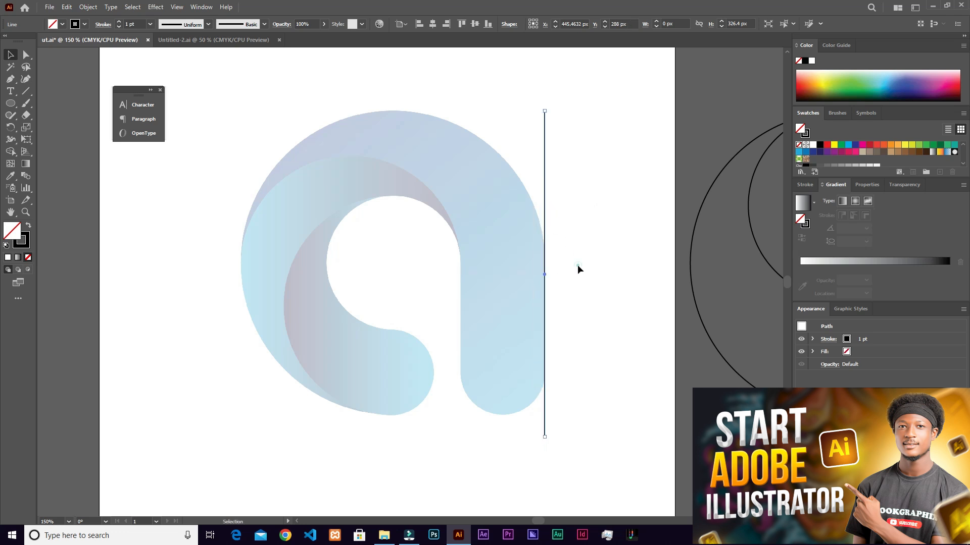
- Extend the vertical line beyond the top of the letter with the Direct Selection tool, to about 383 px long
click(544, 123)
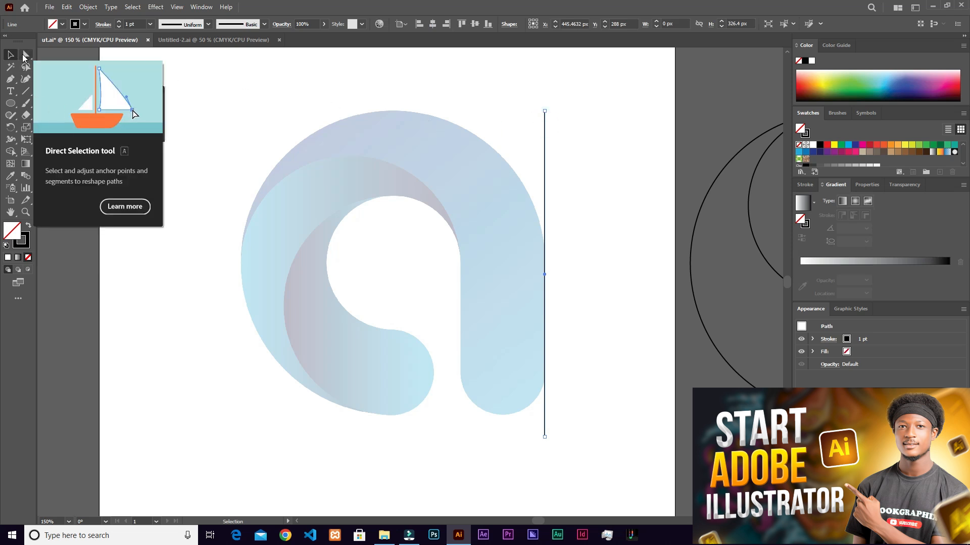
click(24, 56)
click(545, 110)
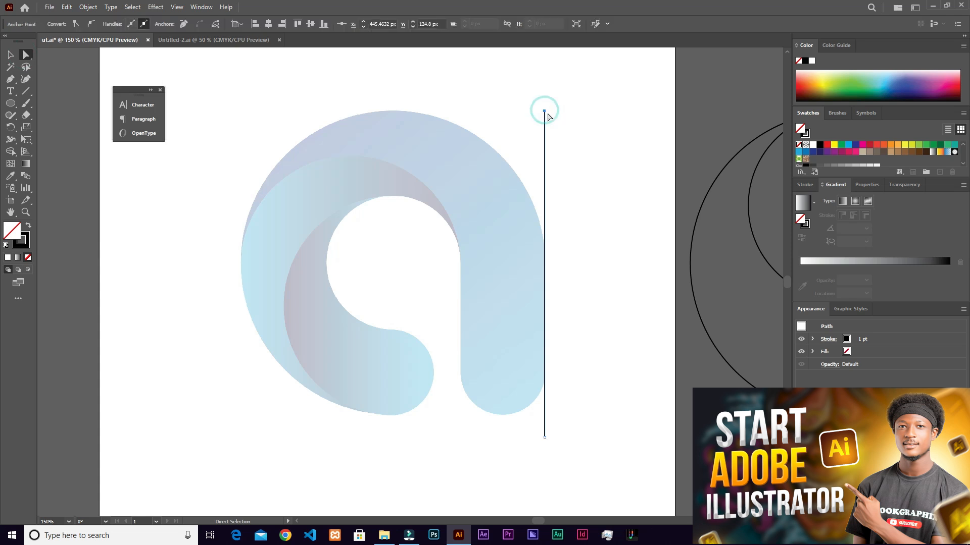
drag(545, 112, 543, 304)
scroll(500, 320, down, 5)
- Duplicate the vertical line about 84 px to the left, onto the inner edge of the letter's stem
key(v)
drag(546, 138, 463, 158)
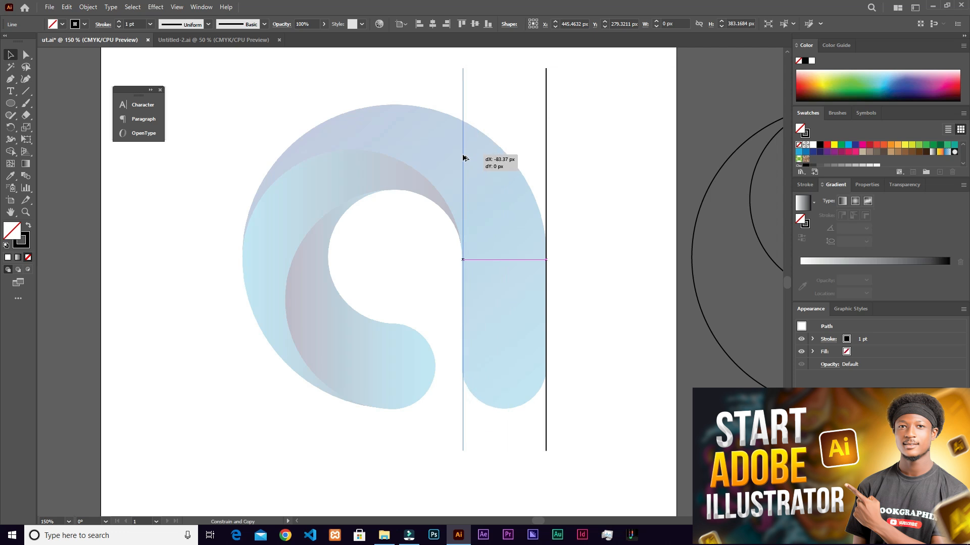
drag(464, 158, 463, 158)
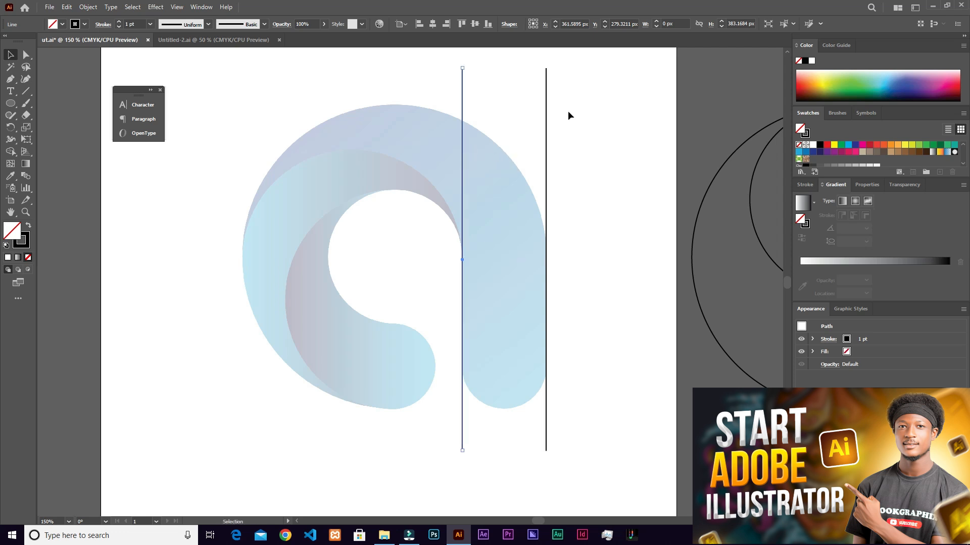
- Duplicate both stem lines about 219 px to the left, onto the outer and inner edges of the letter's bowl
drag(482, 71, 564, 94)
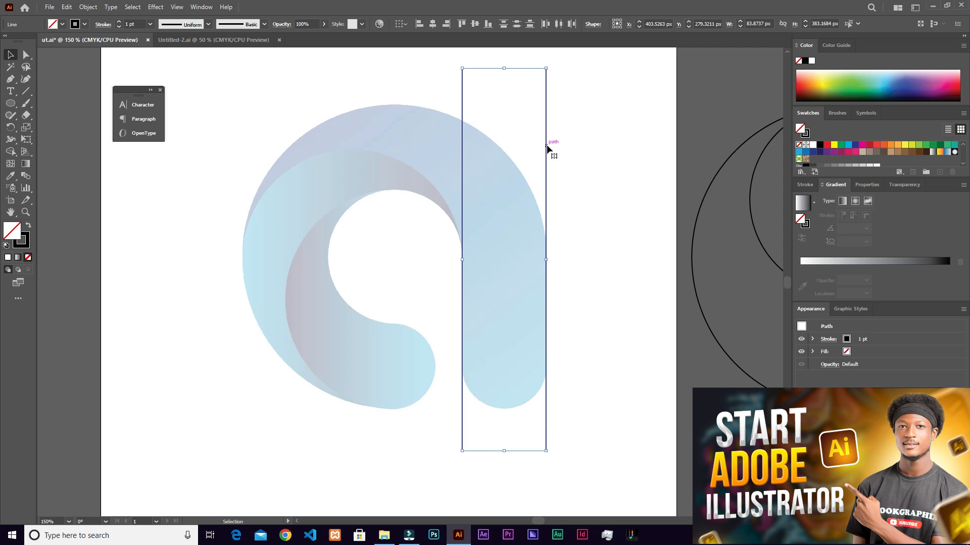
drag(546, 147, 328, 217)
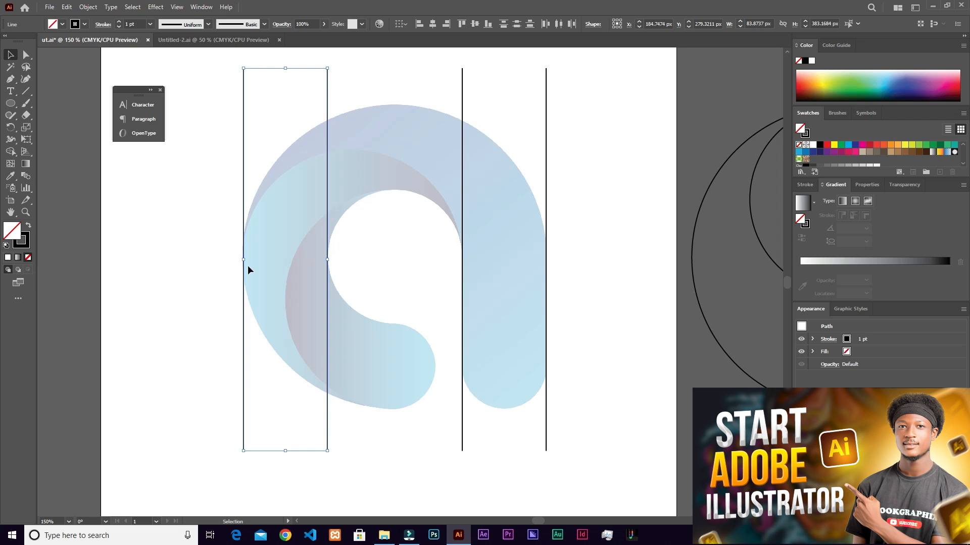
click(412, 78)
- Copy the vertical line at the bowl's inner left edge and paste the copy in front
drag(310, 95, 293, 95)
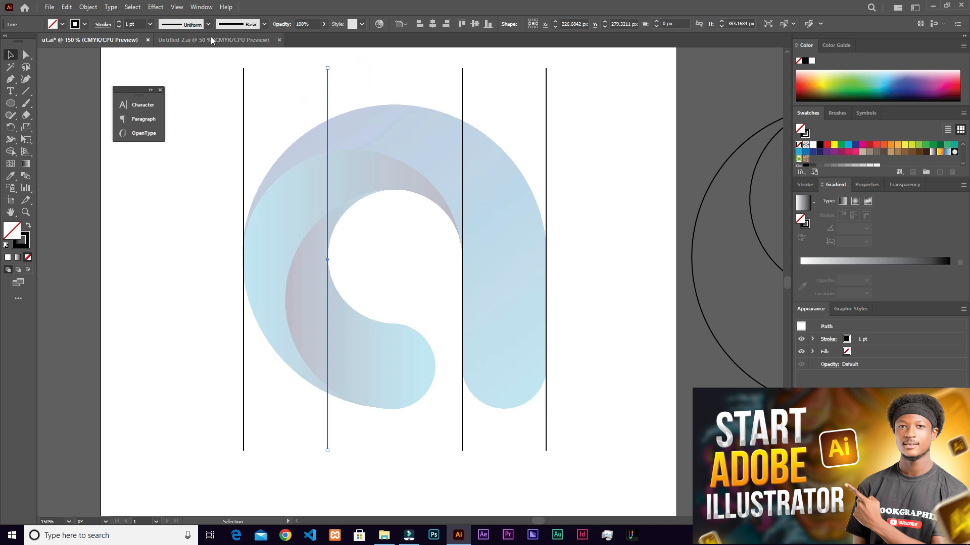
click(69, 9)
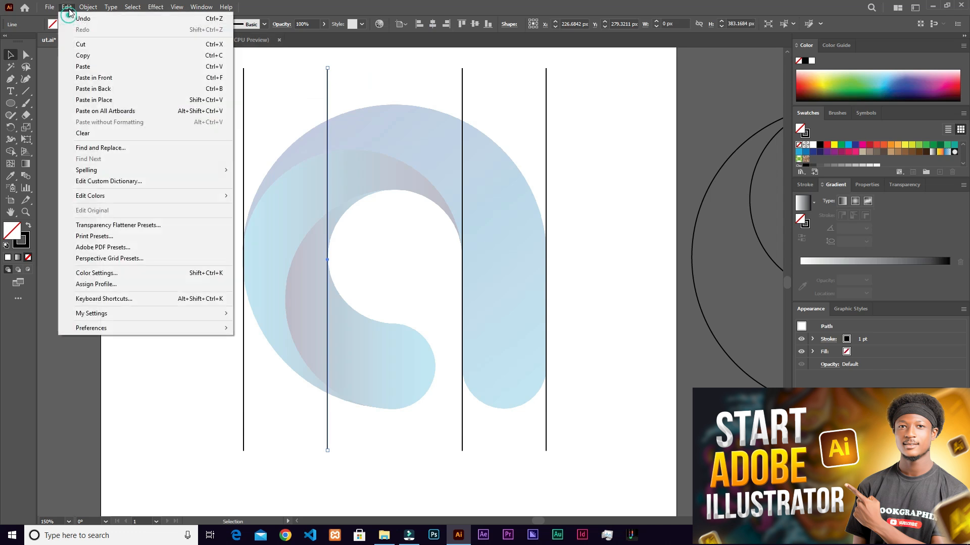
click(87, 56)
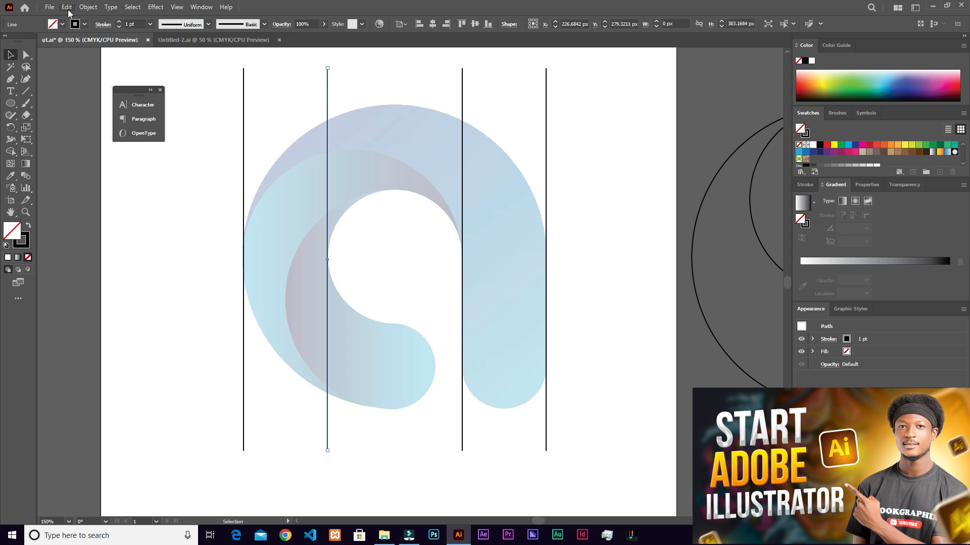
click(68, 7)
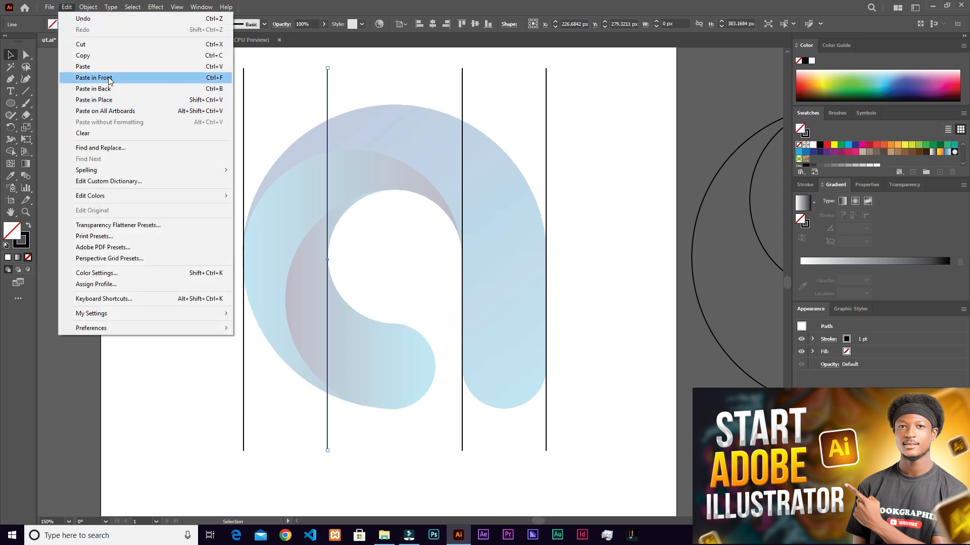
click(174, 77)
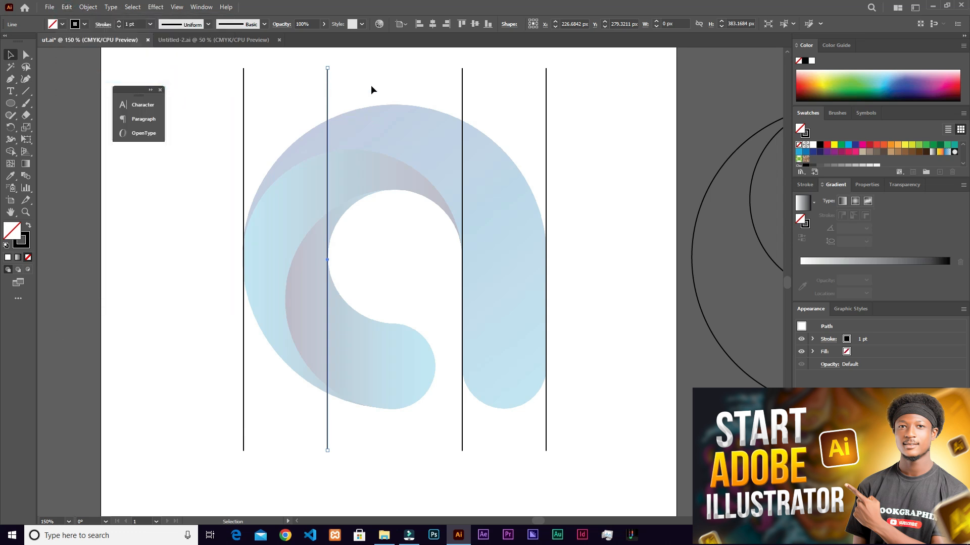
- Rotate the pasted line horizontal, copy it onto the letter's outer and inner top and bottom edges, and add a vertical line at the bowl's terminal
drag(338, 65, 483, 327)
drag(484, 327, 475, 413)
drag(462, 362, 443, 398)
click(577, 235)
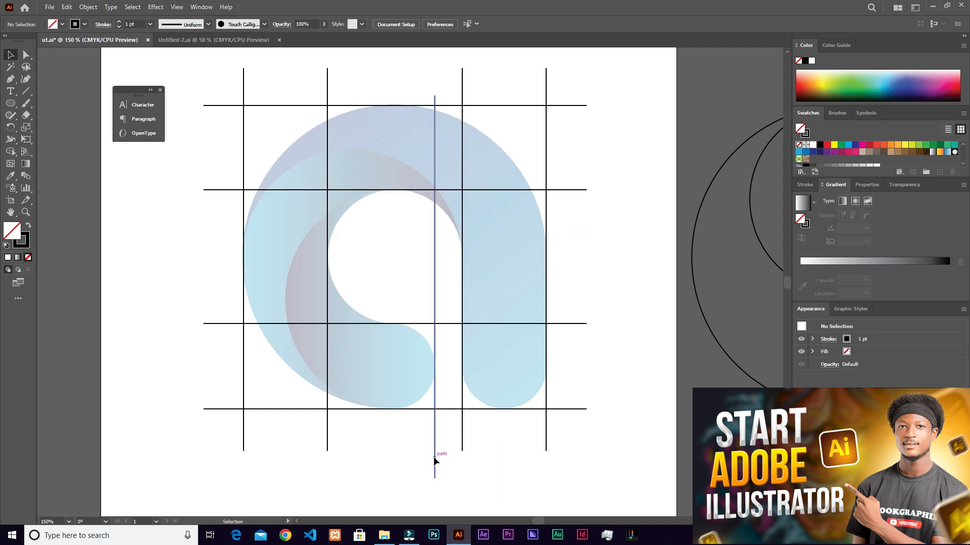
- Nudge the vertical line at the right edge of the bowl's terminal slightly upward and deselect it
drag(433, 456, 434, 442)
scroll(456, 266, down, 2)
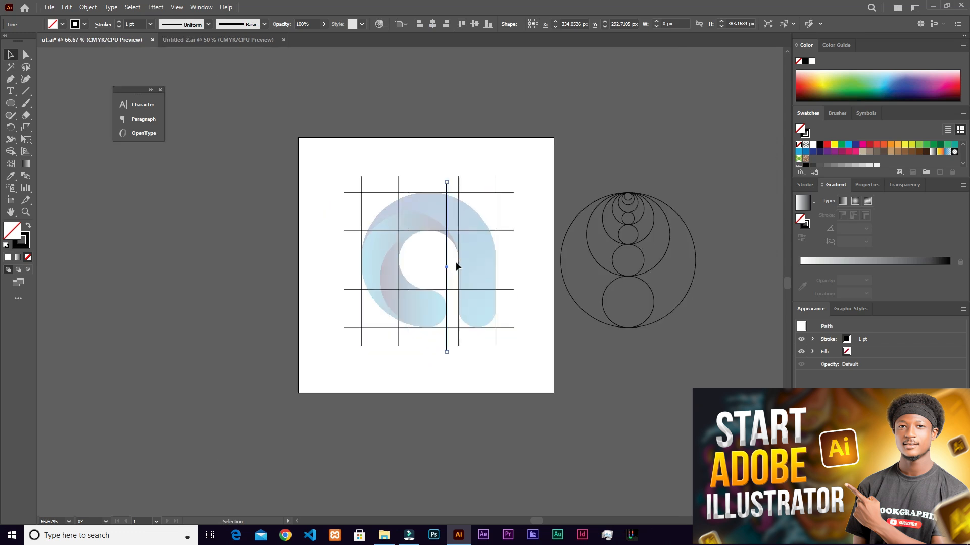
click(523, 208)
- Show the document grid behind the logo and its construction lines
scroll(432, 209, up, 2)
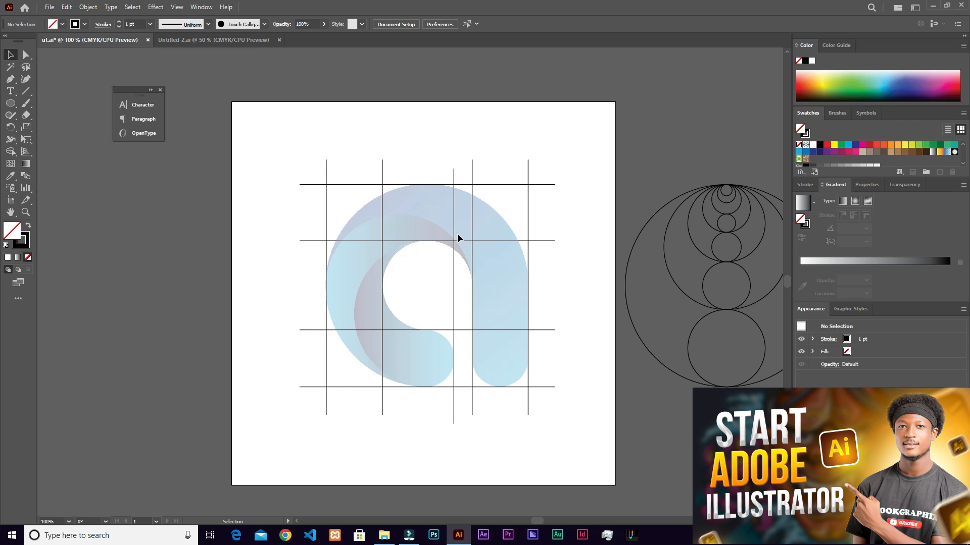
click(176, 8)
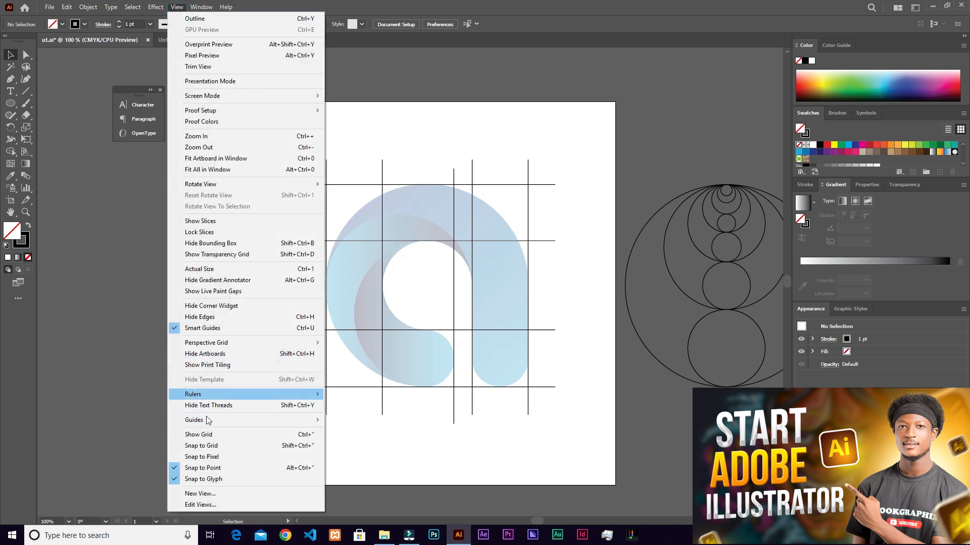
click(202, 437)
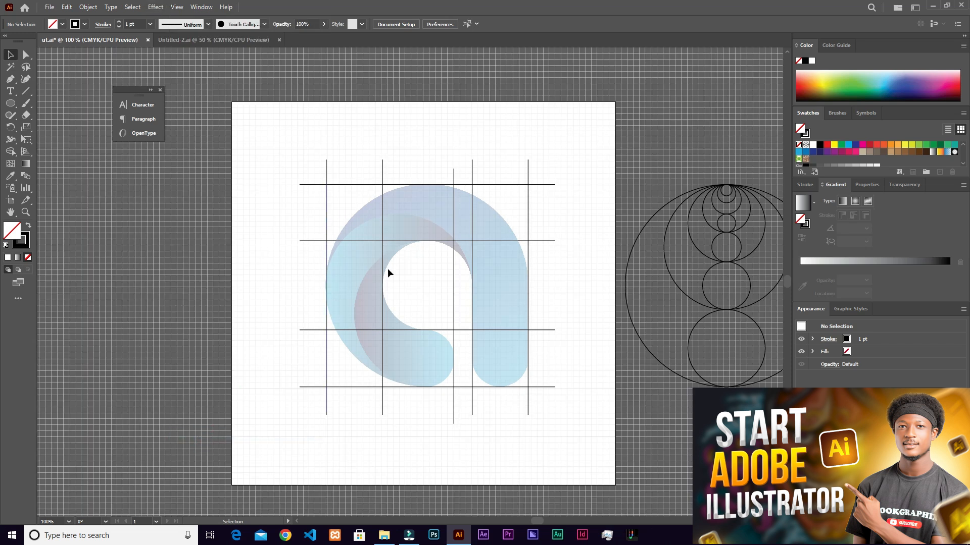
- Hide the document grid behind the logo and its construction lines
click(177, 7)
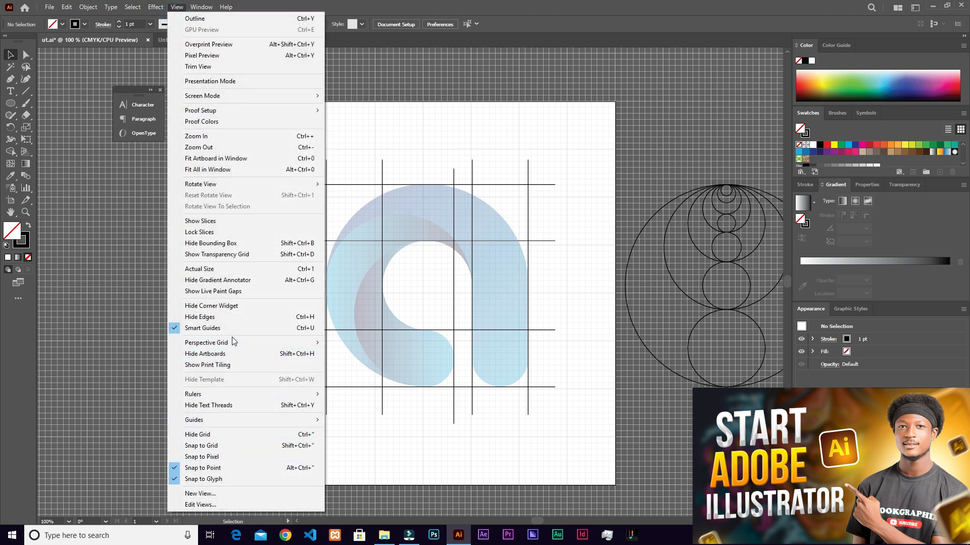
click(229, 434)
scroll(432, 248, up, 2)
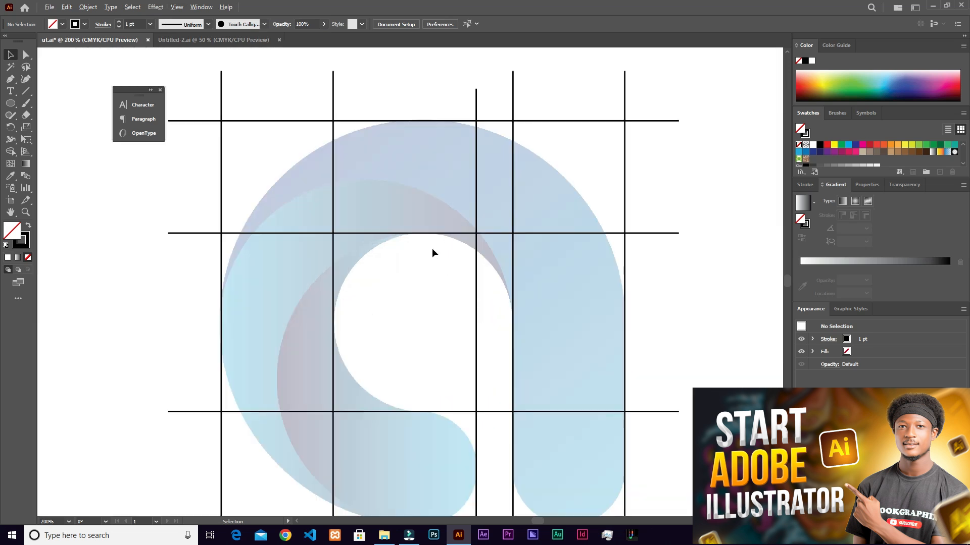
scroll(432, 247, down, 1)
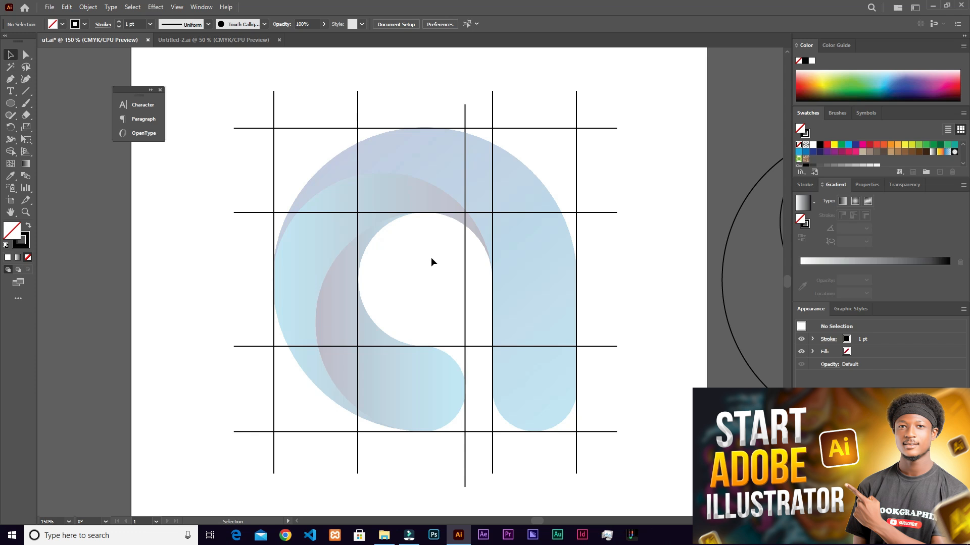
- Place the golden-ratio circle of about 116 px inside the round counter of the letter
scroll(554, 190, right, 3)
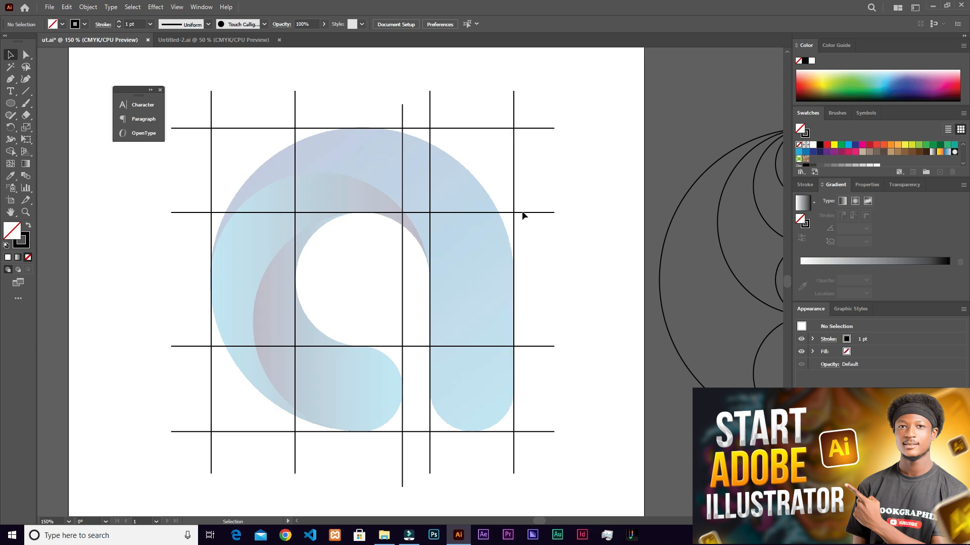
drag(554, 243, 506, 225)
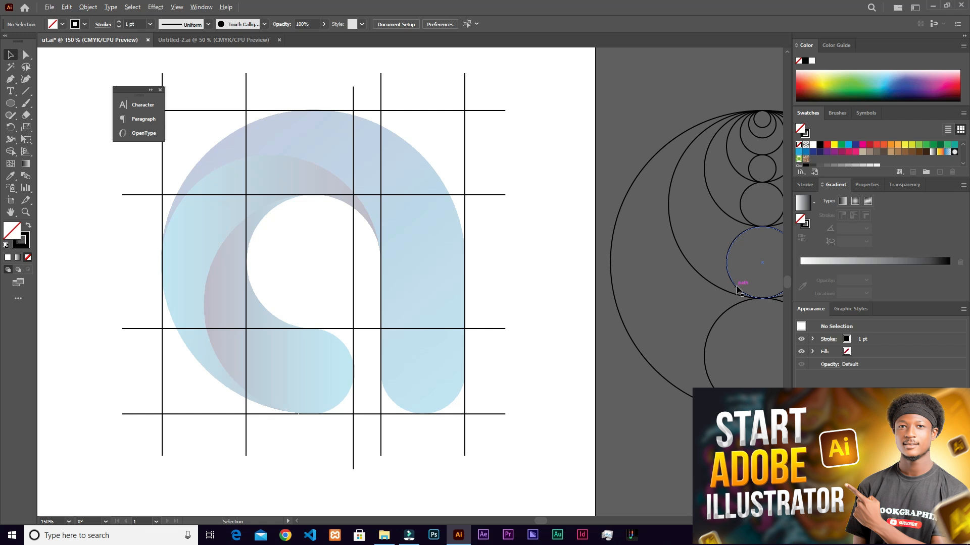
drag(737, 289, 398, 406)
key(ctrl+z)
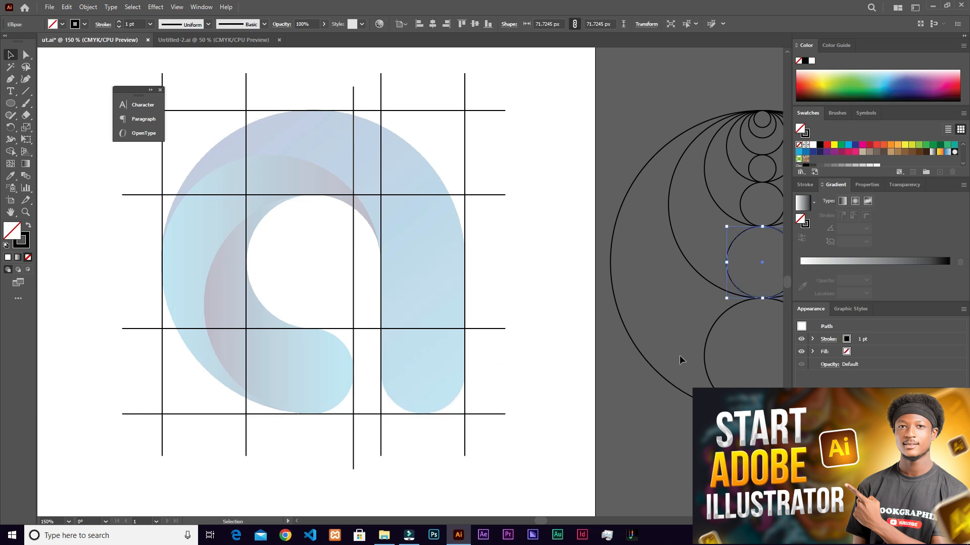
drag(638, 305, 609, 309)
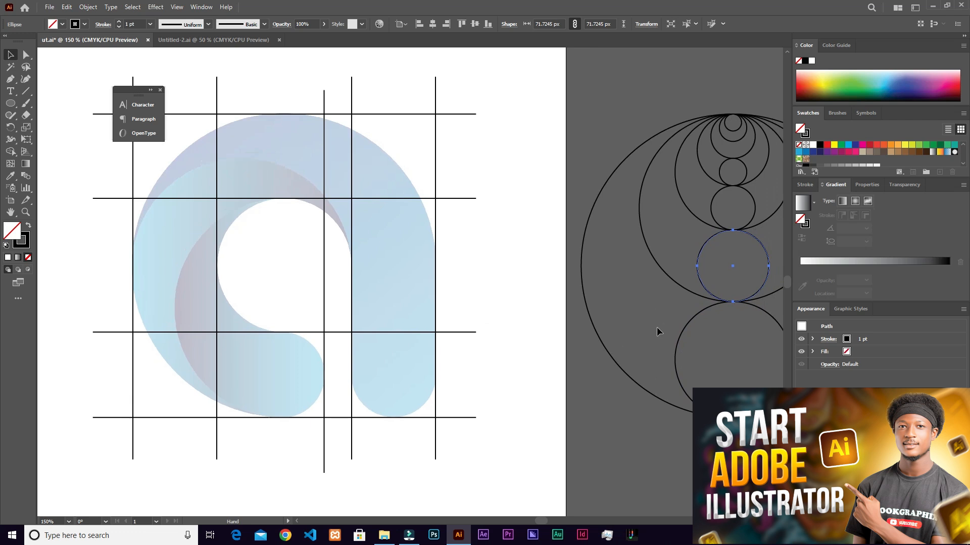
drag(682, 338, 341, 248)
scroll(378, 254, up, 2)
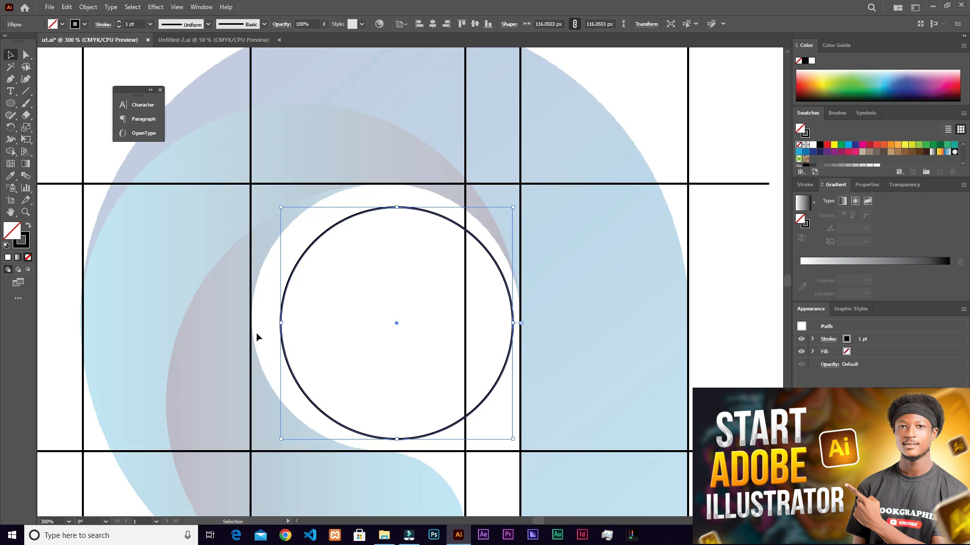
- Align the circle with the counter, scale it to about 134 px to fit between the construction lines, and deselect it
mouse_move(397, 326)
mouse_down()
mouse_move(387, 331)
mouse_move(396, 324)
mouse_up()
drag(281, 208, 246, 186)
drag(511, 438, 520, 454)
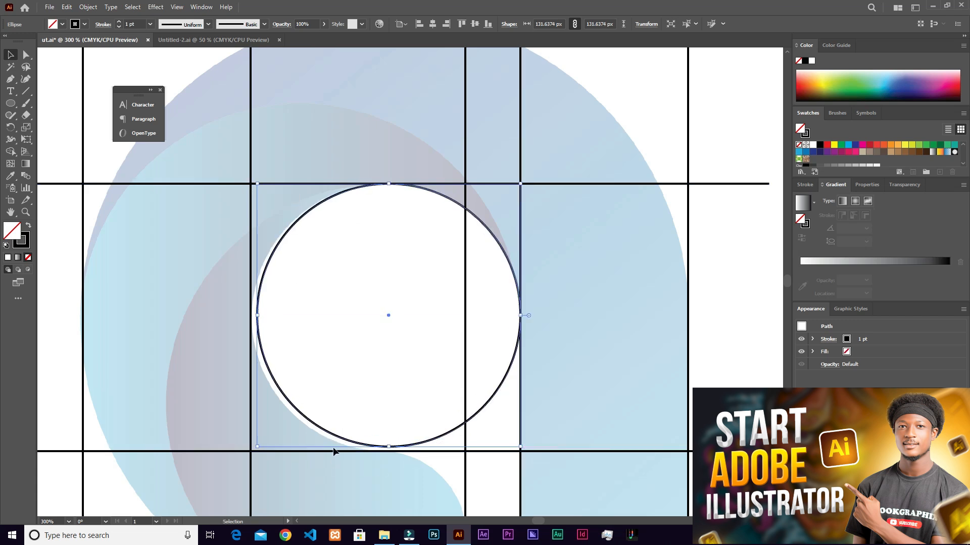
drag(255, 444, 252, 451)
click(563, 284)
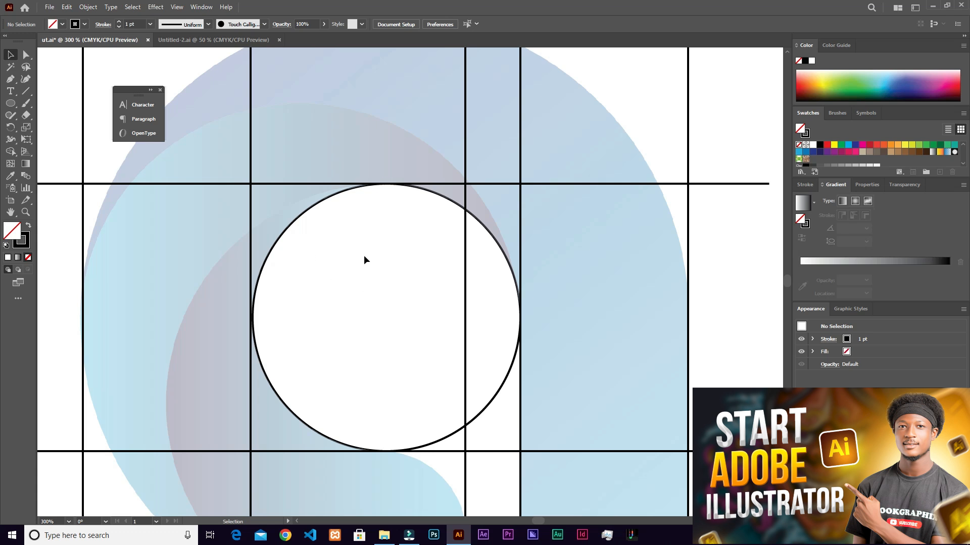
- Examine how closely the circle meets the construction lines at the counter's upper, lower and left edges
scroll(374, 180, up, 6)
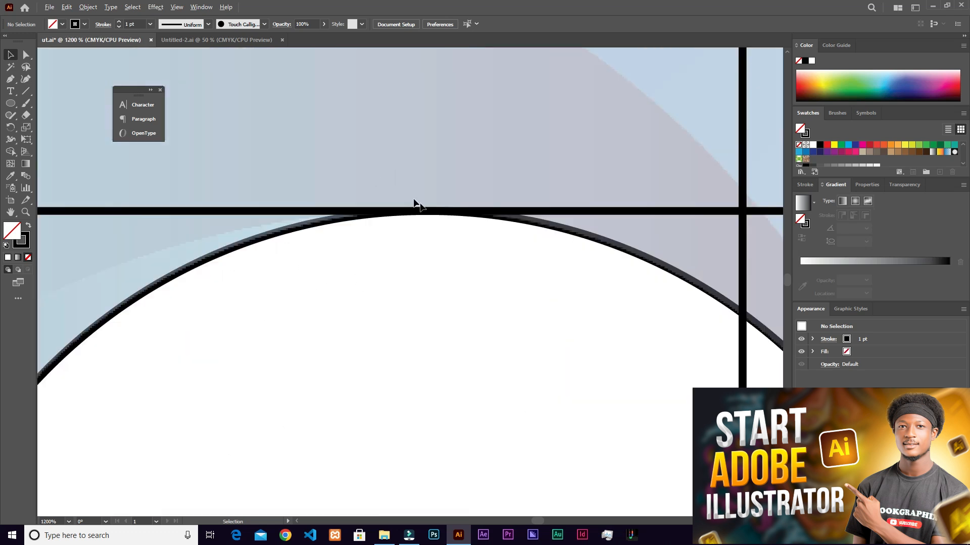
drag(458, 209, 569, 363)
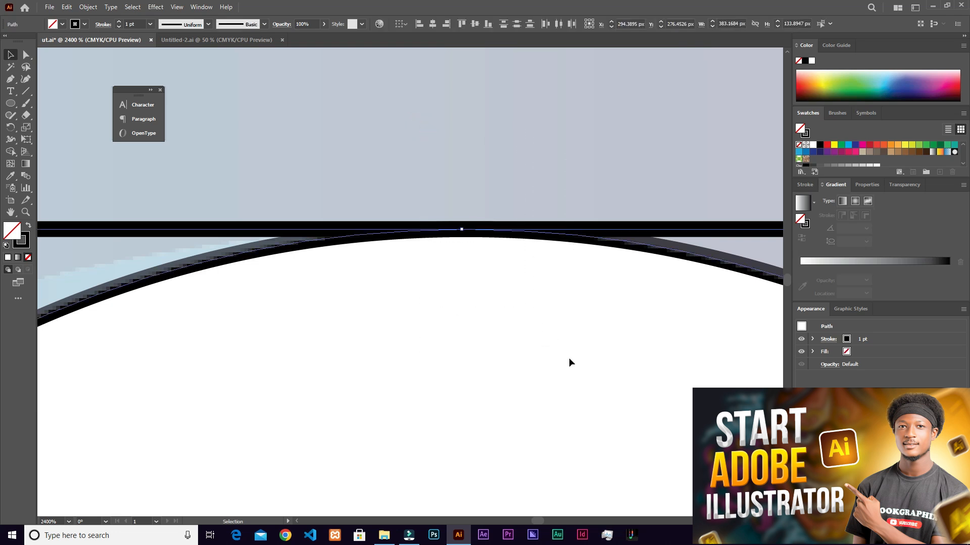
scroll(472, 236, up, 2)
scroll(543, 166, up, 2)
scroll(540, 192, down, 10)
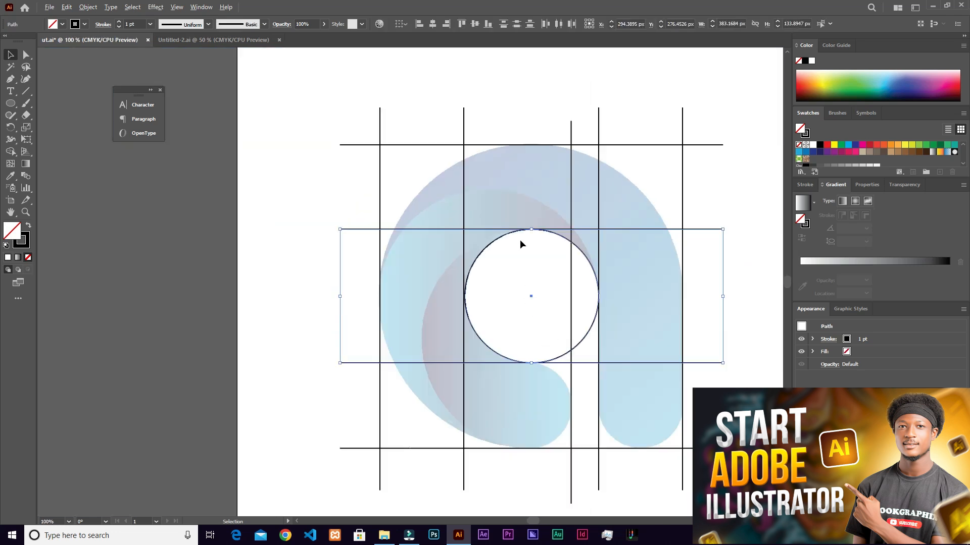
scroll(535, 258, up, 5)
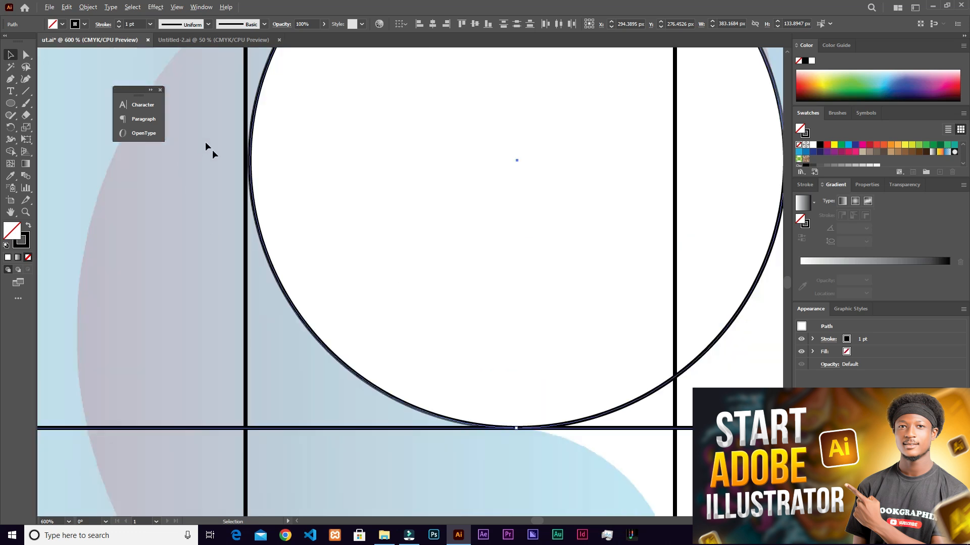
scroll(257, 159, up, 3)
drag(225, 164, 342, 367)
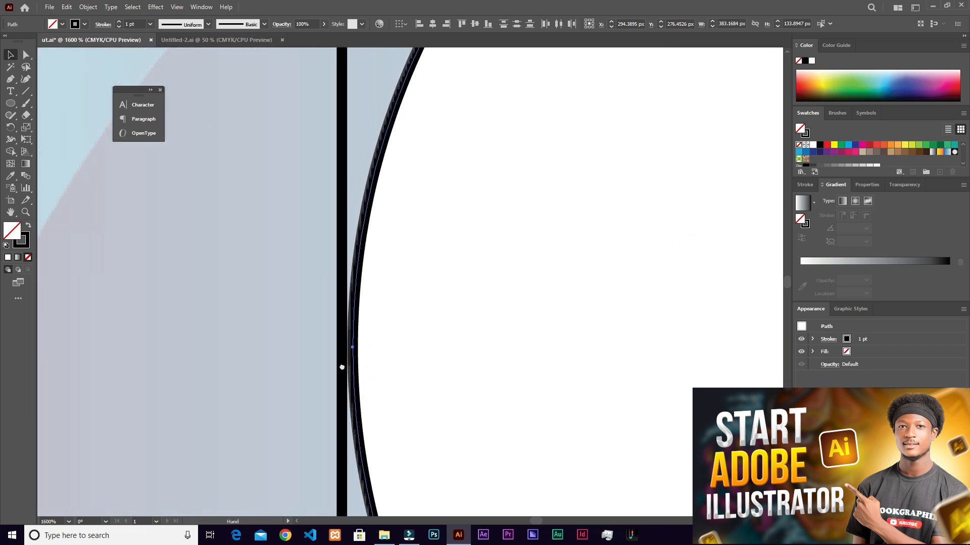
drag(238, 273, 447, 414)
scroll(352, 385, up, 2)
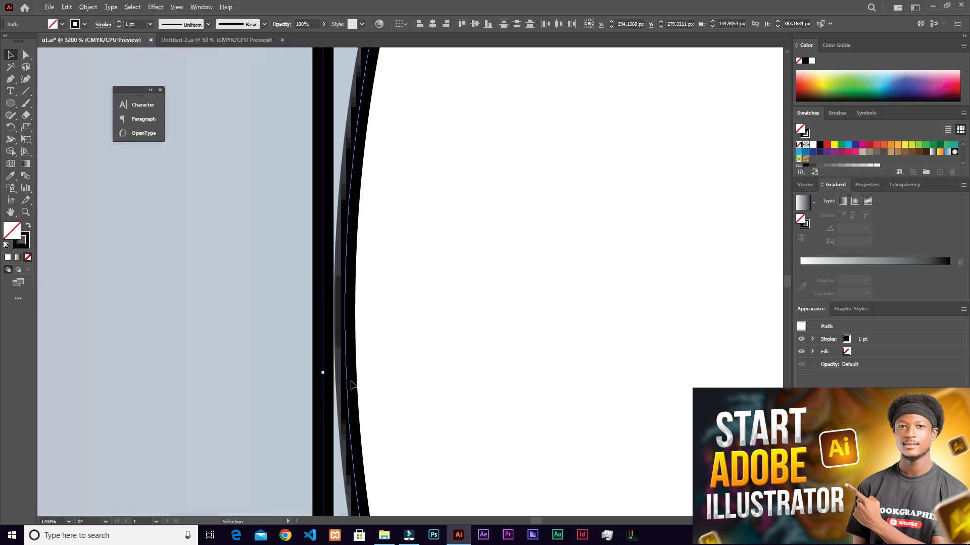
click(393, 325)
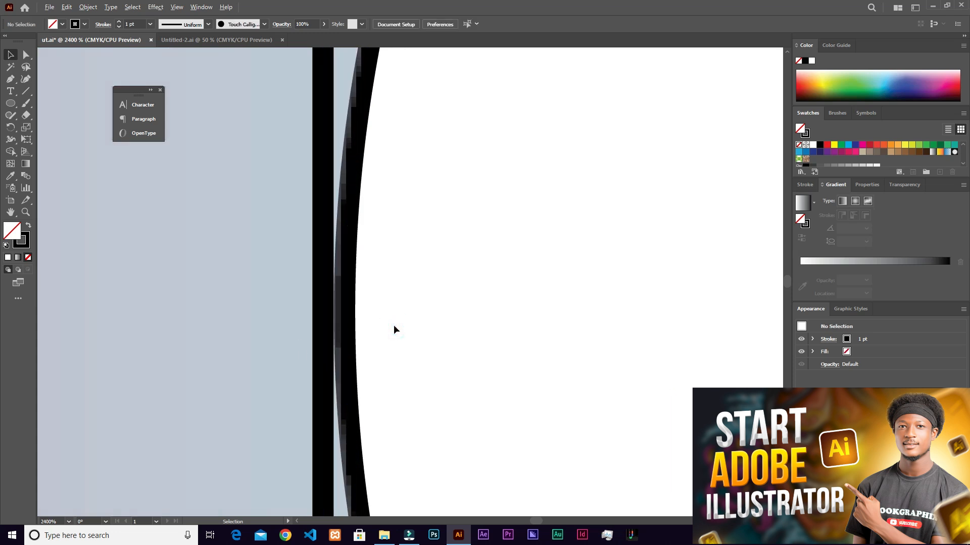
scroll(393, 325, down, 5)
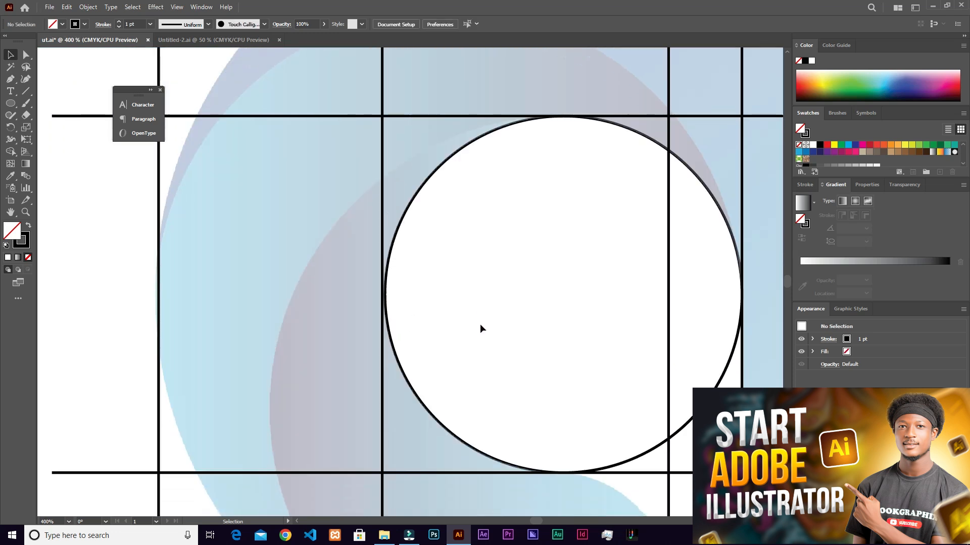
scroll(480, 326, down, 2)
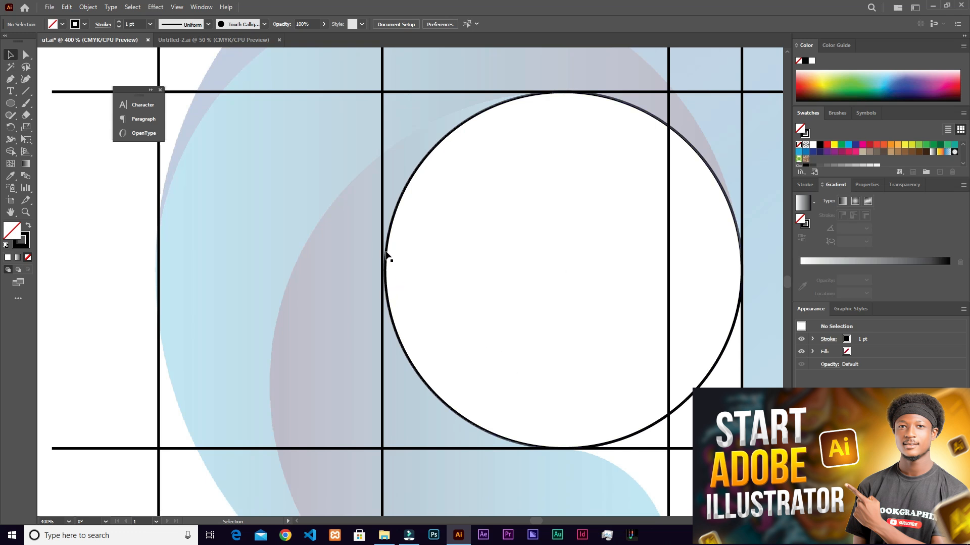
- Switch to outline view and enlarge the counter circle to about 135 px to reach the inner left vertical line
key(alt)
key(ctrl)
key(ctrl+y)
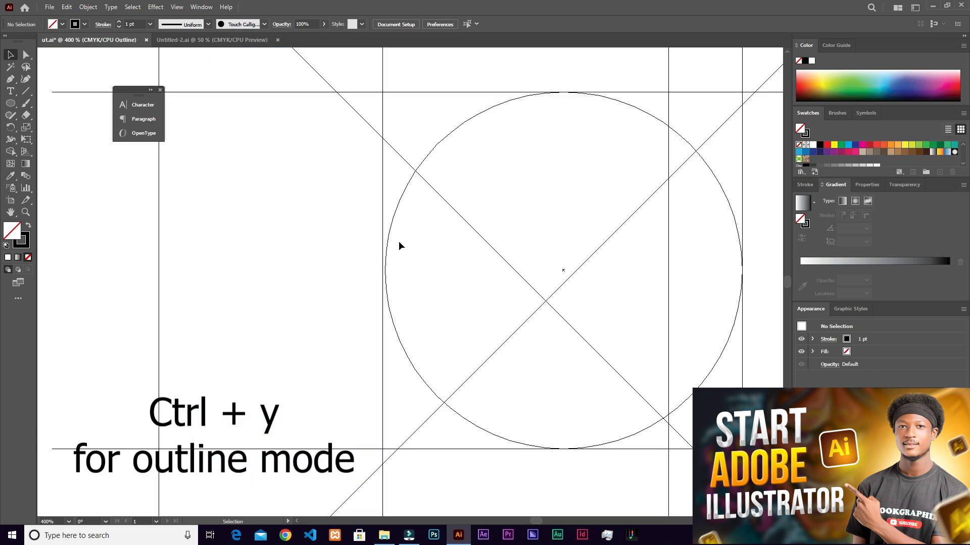
scroll(394, 253, up, 1)
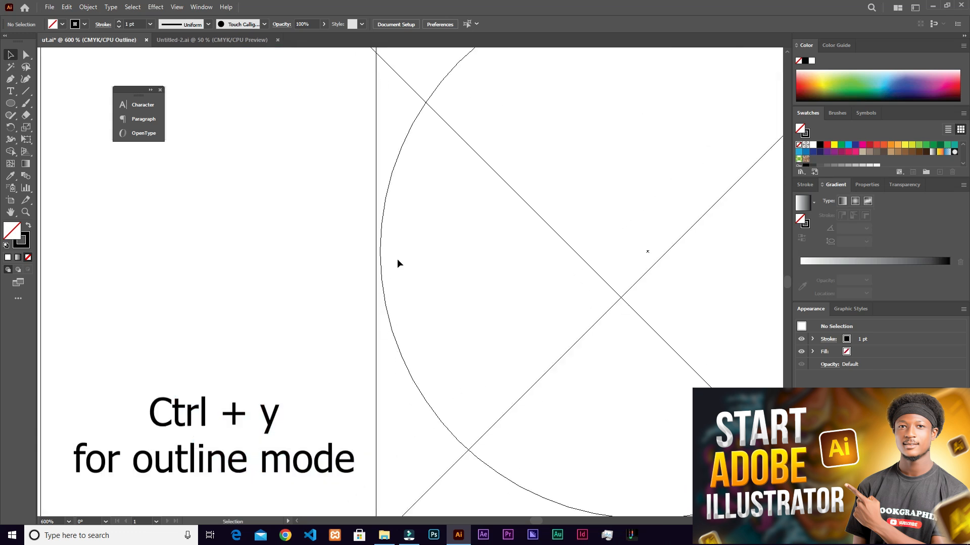
scroll(397, 258, down, 1)
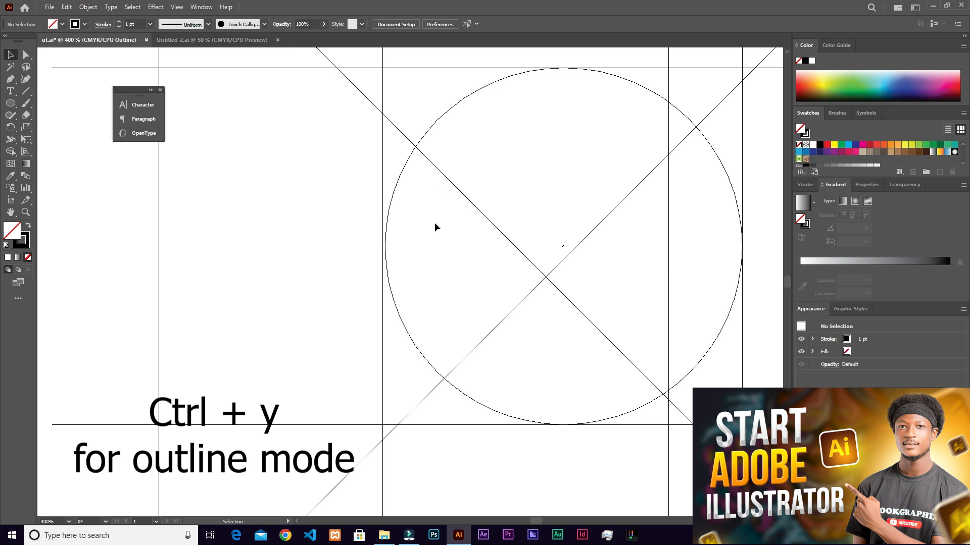
click(565, 250)
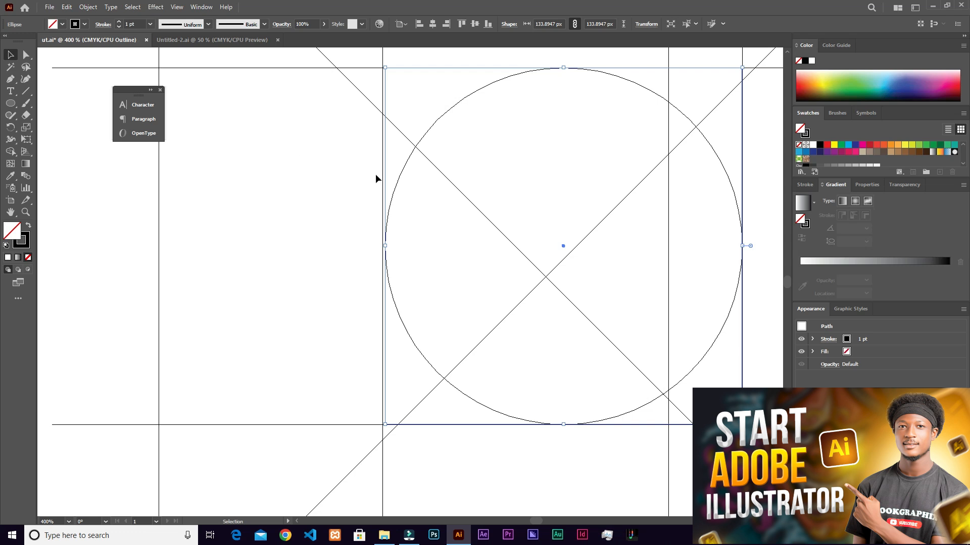
drag(385, 247, 383, 248)
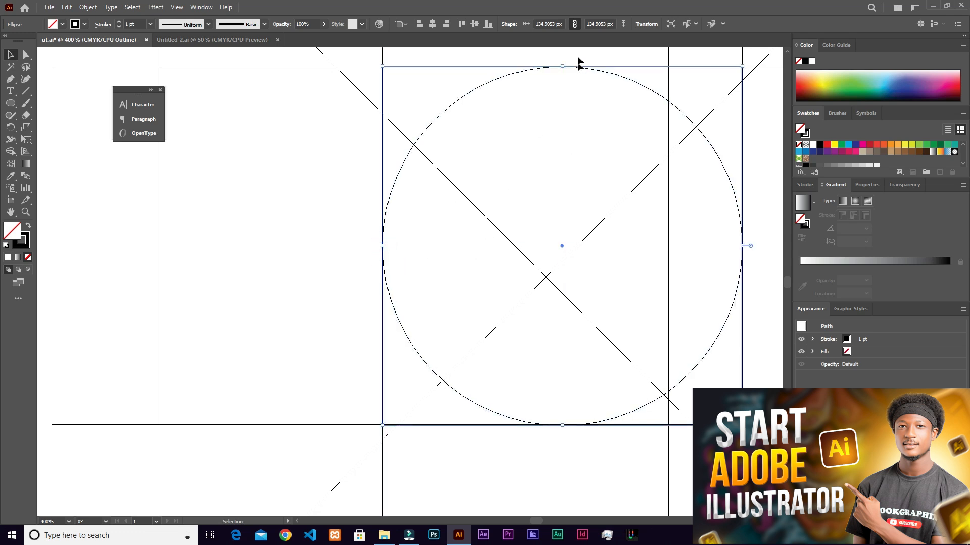
- Lower the circle's upper edge onto the horizontal construction line, making its height about 134.4 px
scroll(589, 96, up, 1)
scroll(587, 71, up, 4)
scroll(478, 116, down, 3)
scroll(489, 101, up, 2)
scroll(475, 144, down, 4)
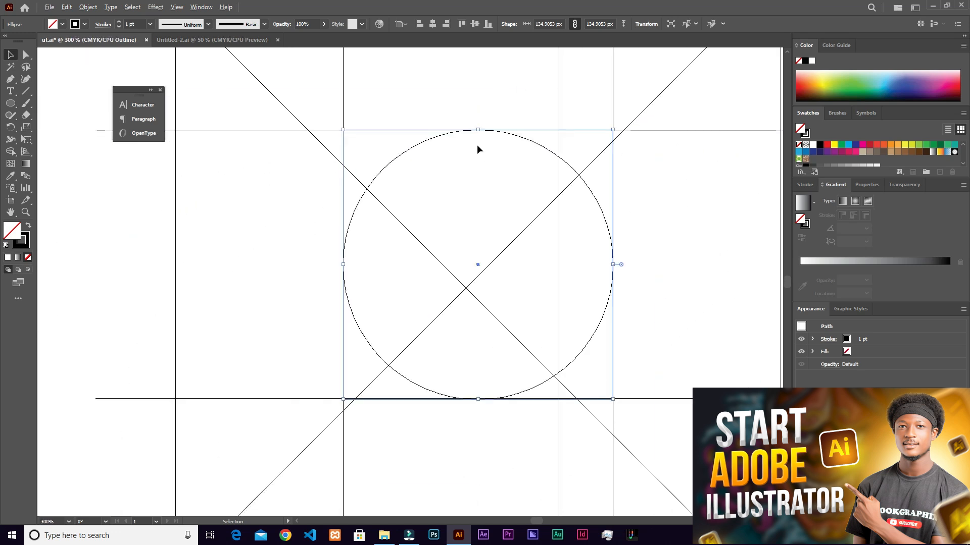
scroll(477, 149, down, 1)
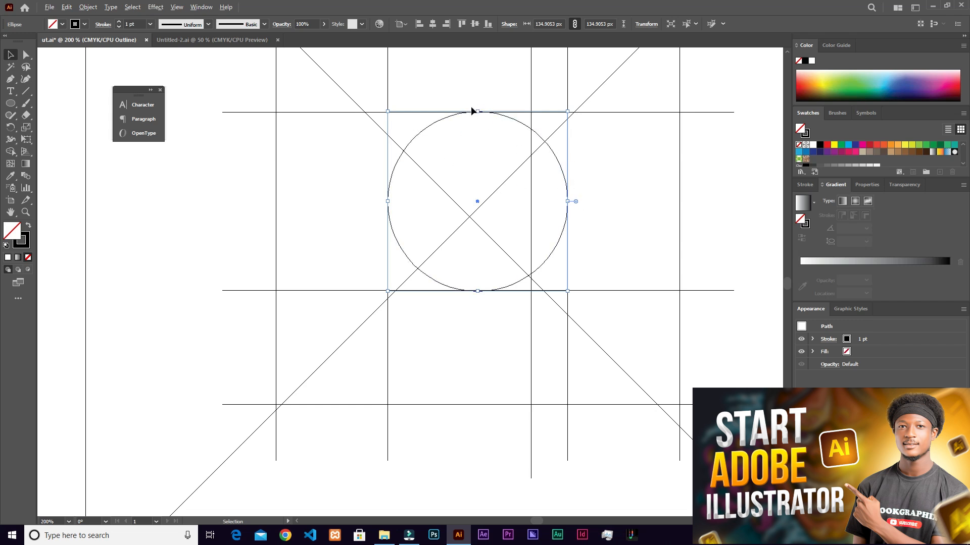
scroll(472, 108, up, 5)
drag(502, 128, 503, 132)
scroll(505, 138, down, 3)
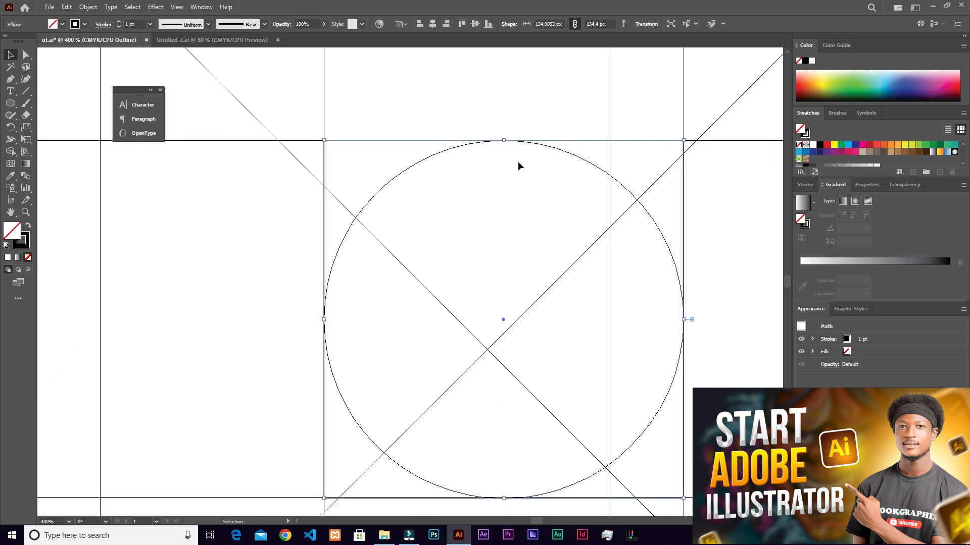
- Raise the circle's lower edge onto the horizontal line below the counter, making its height about 133.9 px
scroll(513, 433, up, 3)
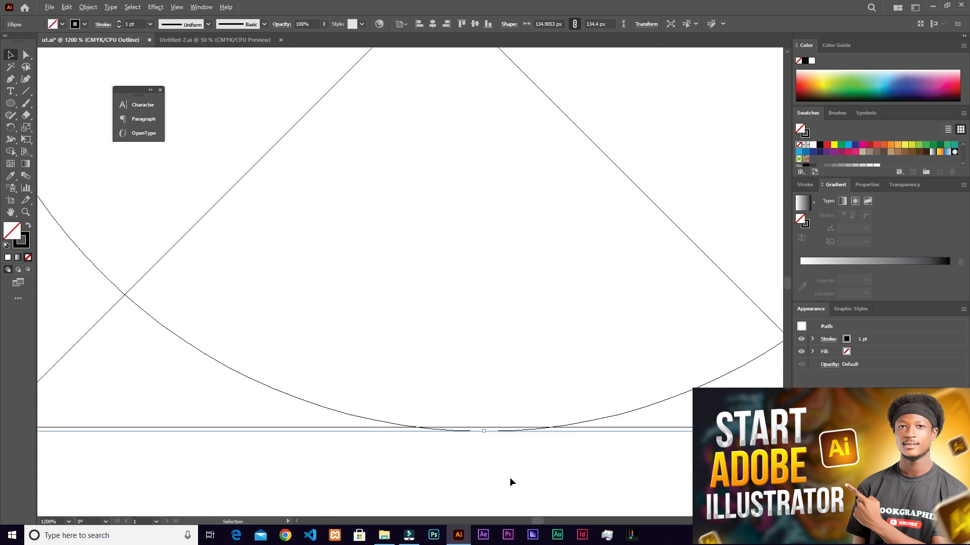
drag(483, 420, 481, 417)
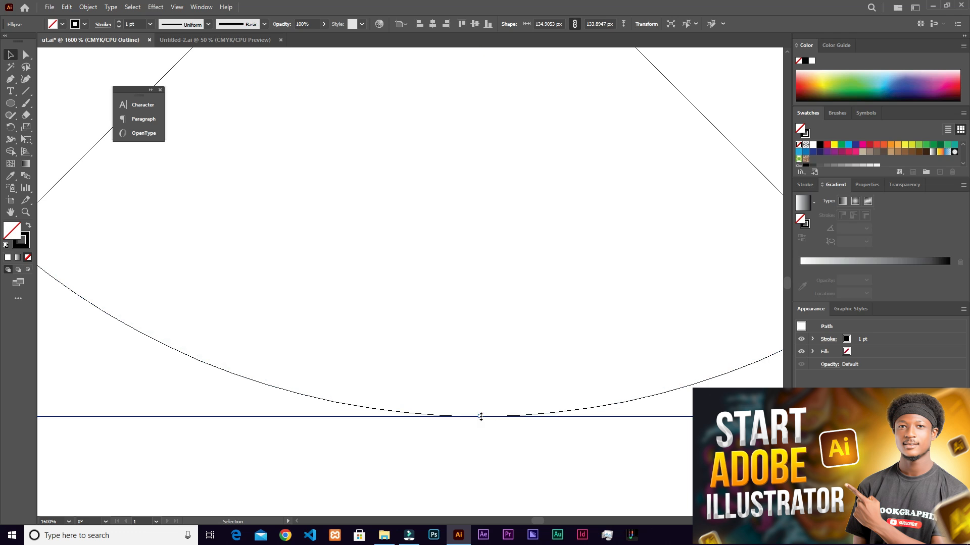
scroll(488, 389, down, 3)
scroll(588, 195, down, 5)
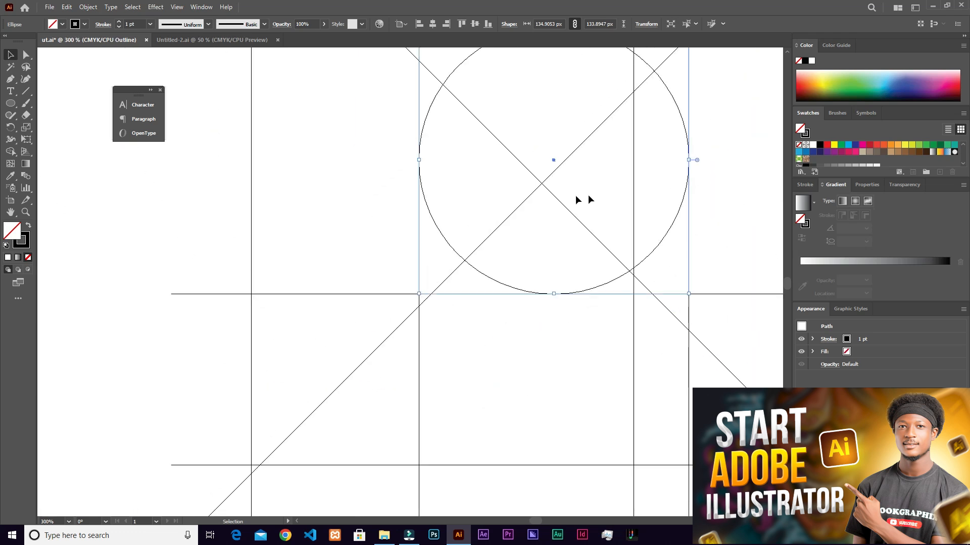
- Return from outline view to the full-colour preview of the logo
key(a)
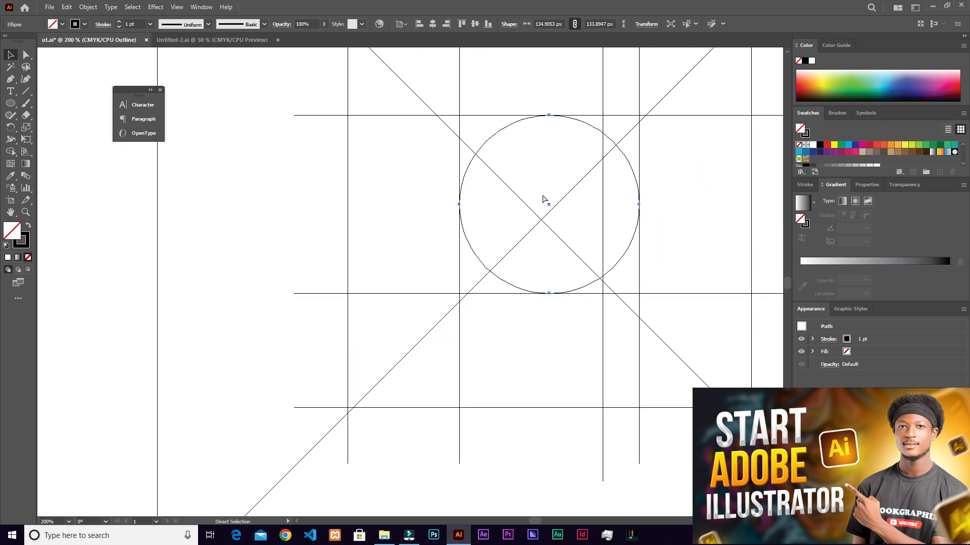
key(v)
key(ctrl+y)
scroll(623, 198, down, 2)
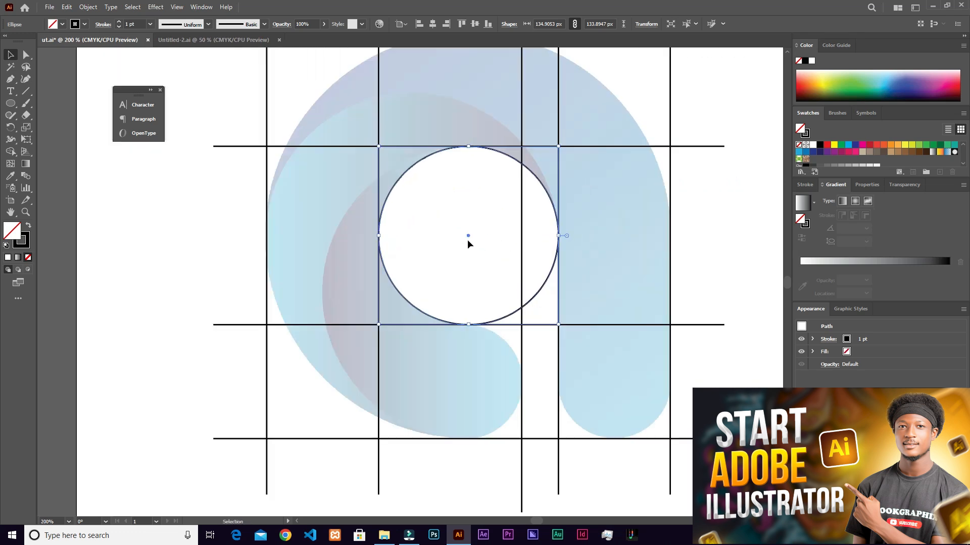
scroll(471, 236, down, 1)
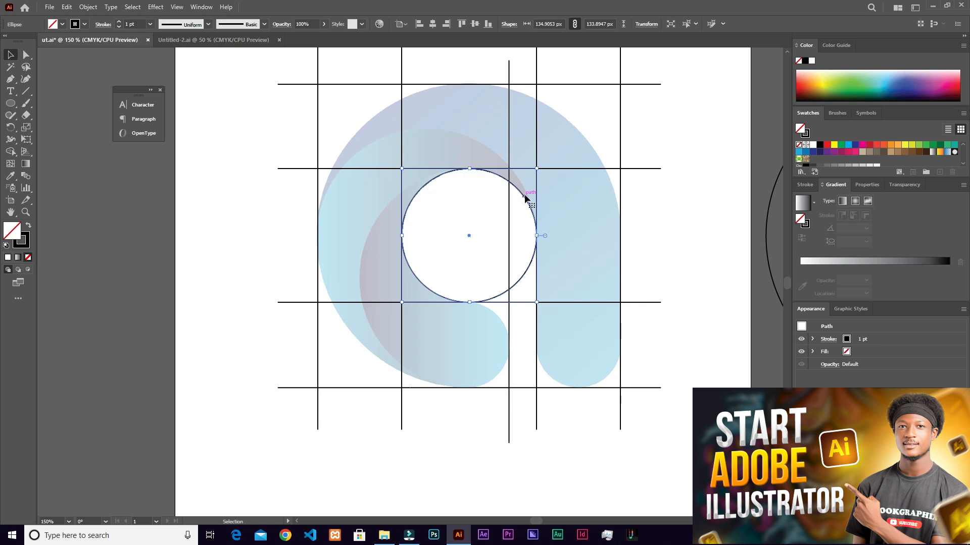
- Add a concentric copy of the counter circle enlarged to about 303 by 300 px to follow the letter's outer edge, and deselect it
key(a)
key(v)
drag(536, 302, 622, 471)
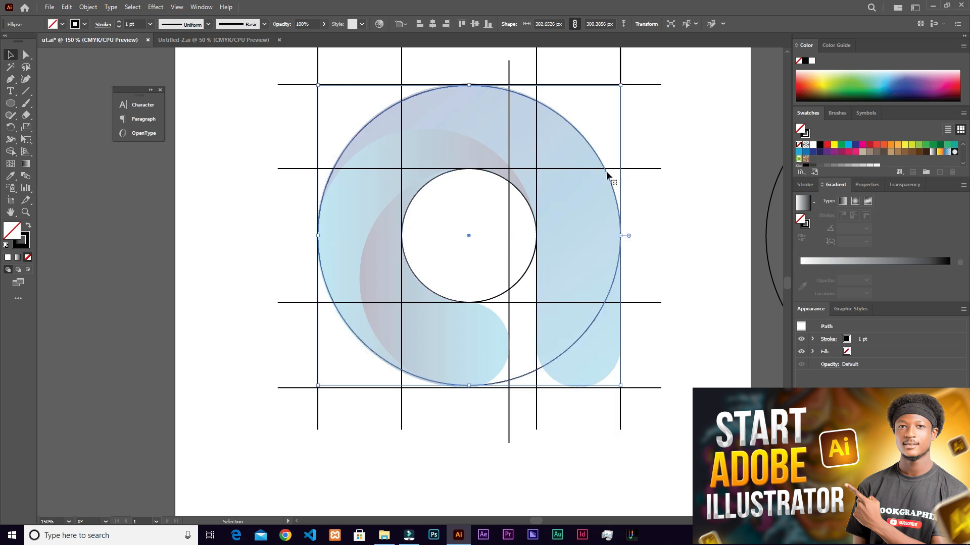
click(697, 225)
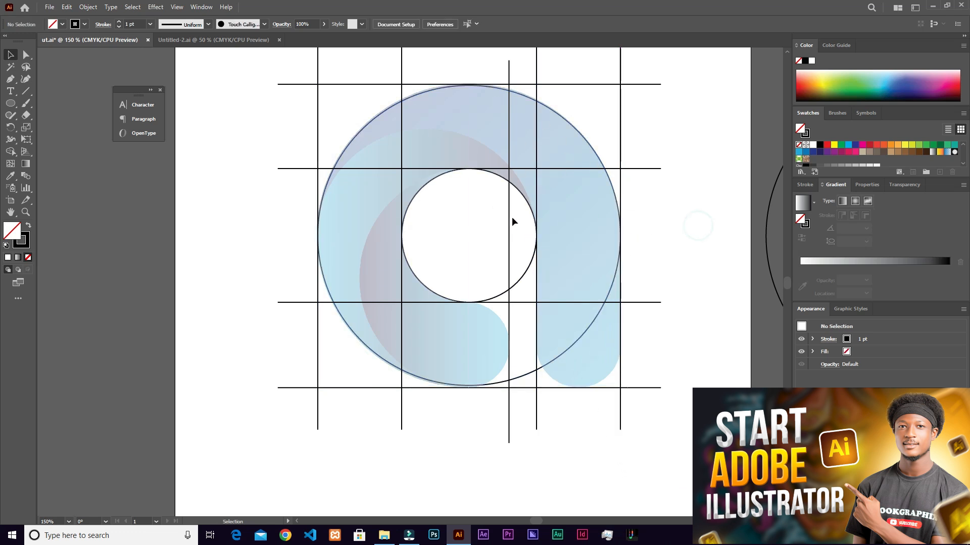
- Place a copy of the golden-ratio circle about 71.7 px wide at the stem's lower end, resting on the bottom construction line
key(ctrl+minus)
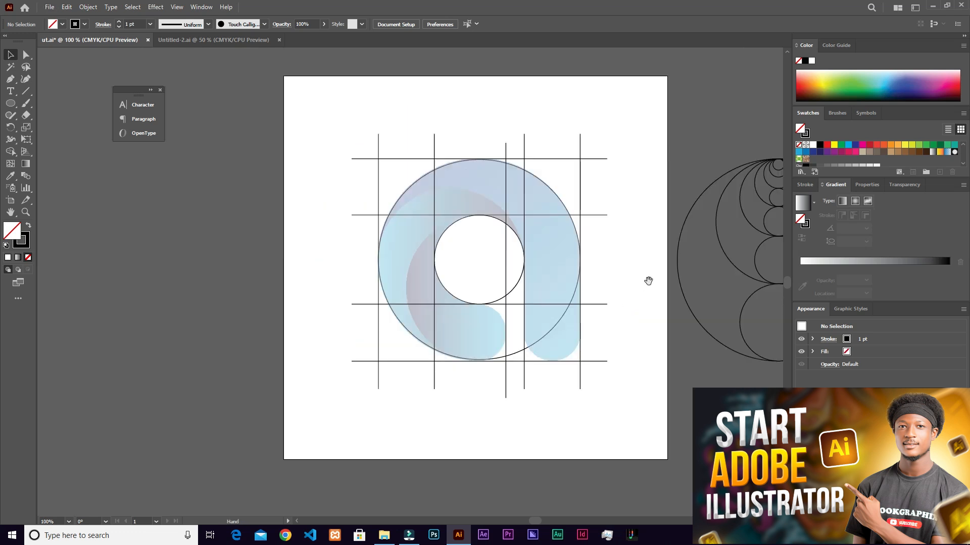
drag(649, 279, 580, 285)
scroll(677, 281, up, 1)
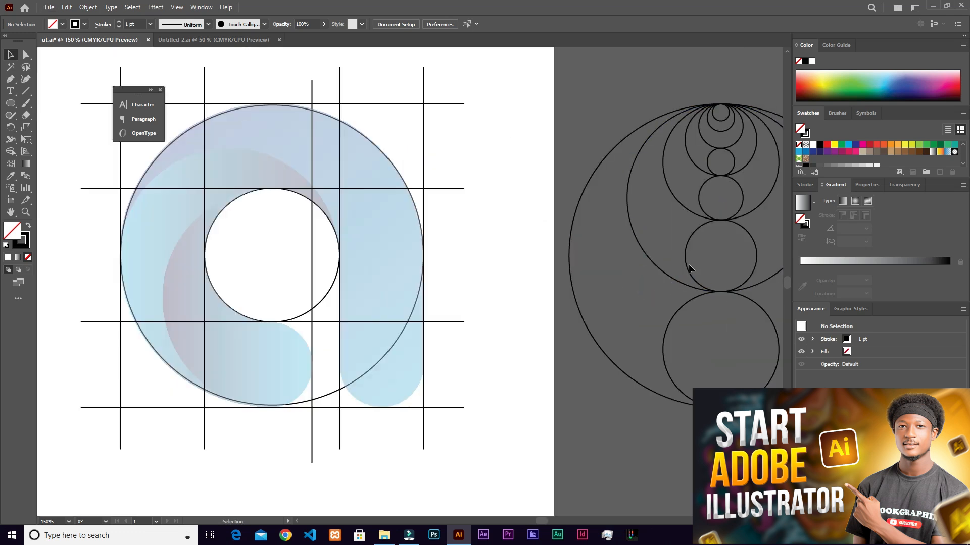
drag(689, 270, 346, 387)
scroll(365, 375, up, 4)
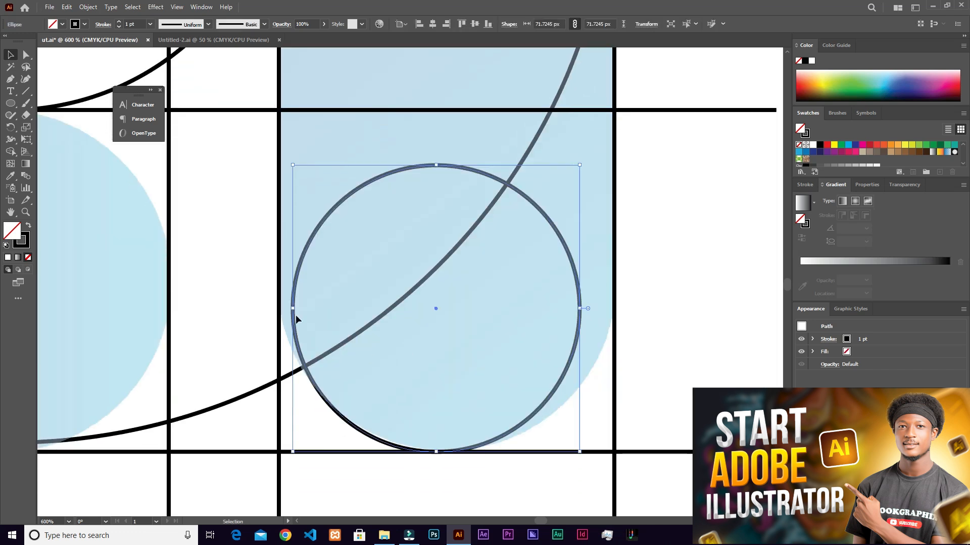
- Scale the stem's circle proportionally to about 83.9 px so it spans the two vertical lines bounding the stem
drag(580, 166, 613, 101)
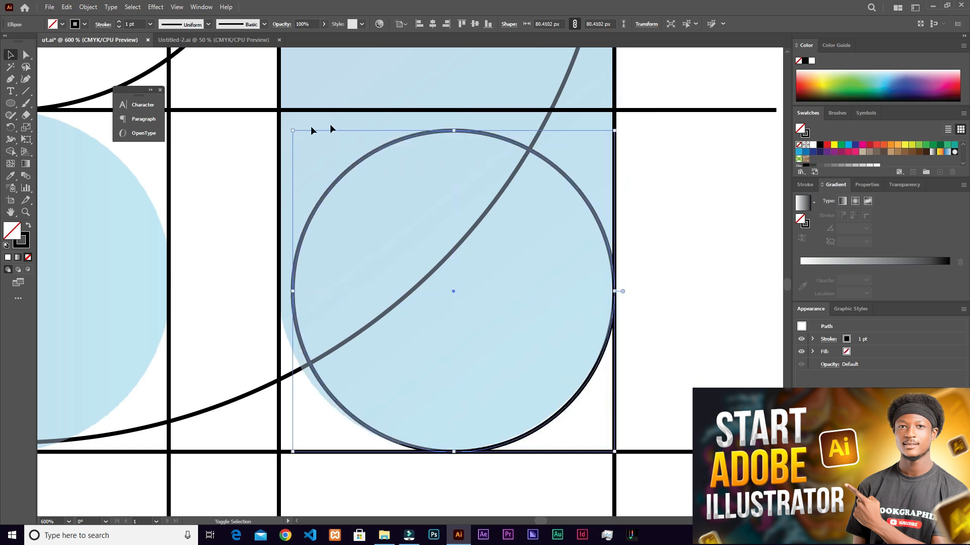
drag(292, 131, 280, 115)
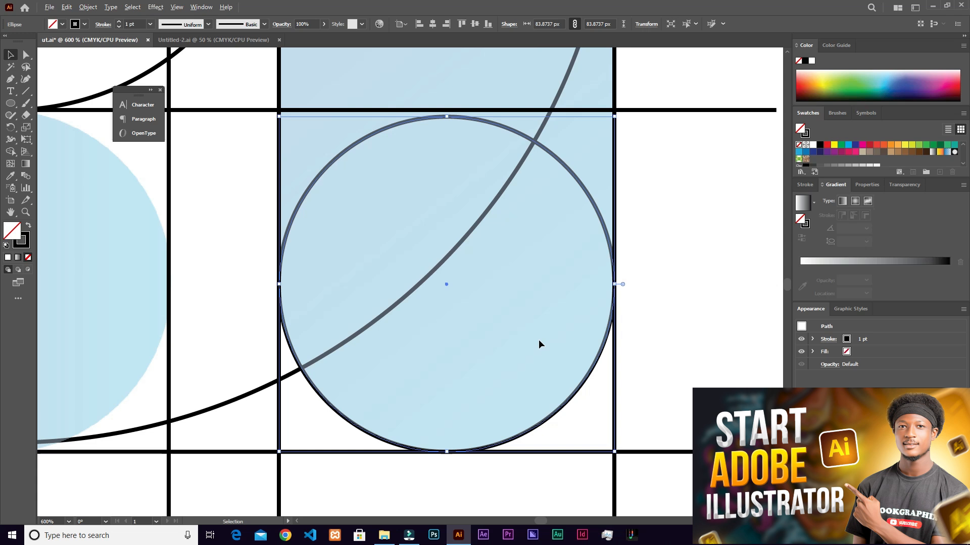
scroll(538, 339, down, 1)
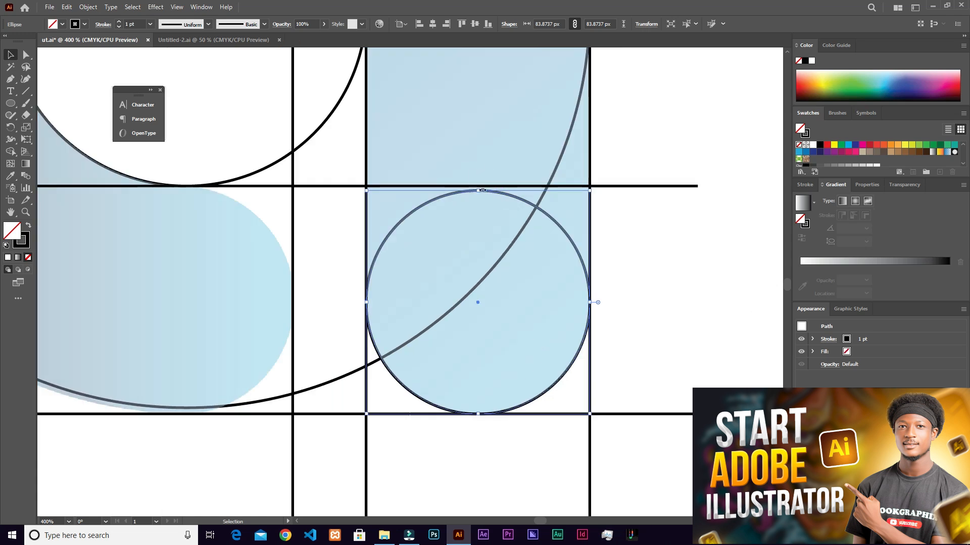
- Place a copy of the stem's circle at the rounded end of the bowl, against the short vertical construction line
scroll(488, 201, down, 1)
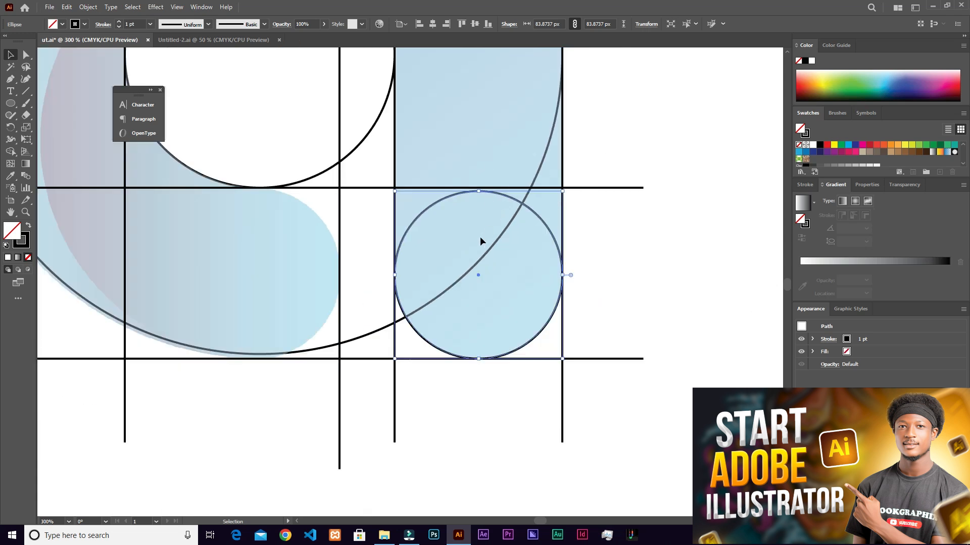
scroll(480, 241, up, 2)
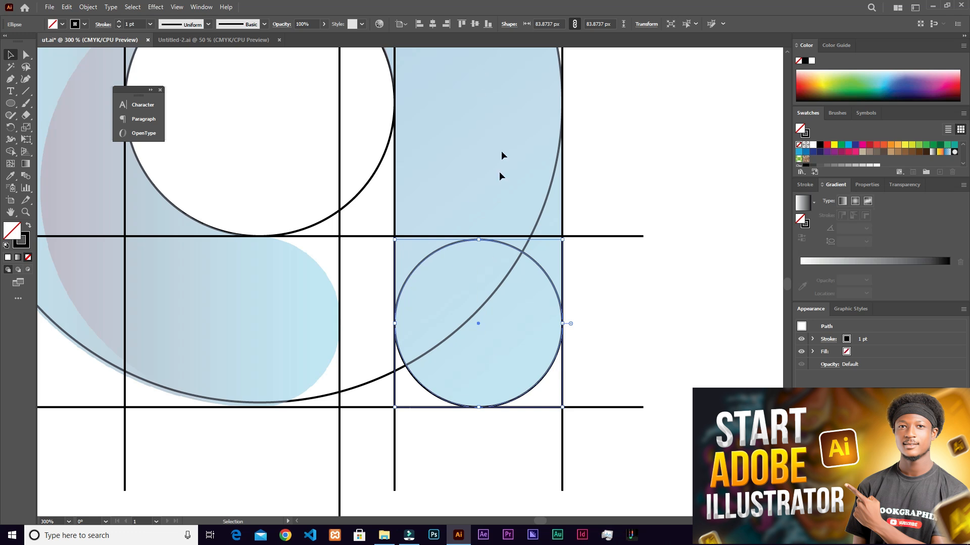
drag(370, 191, 549, 182)
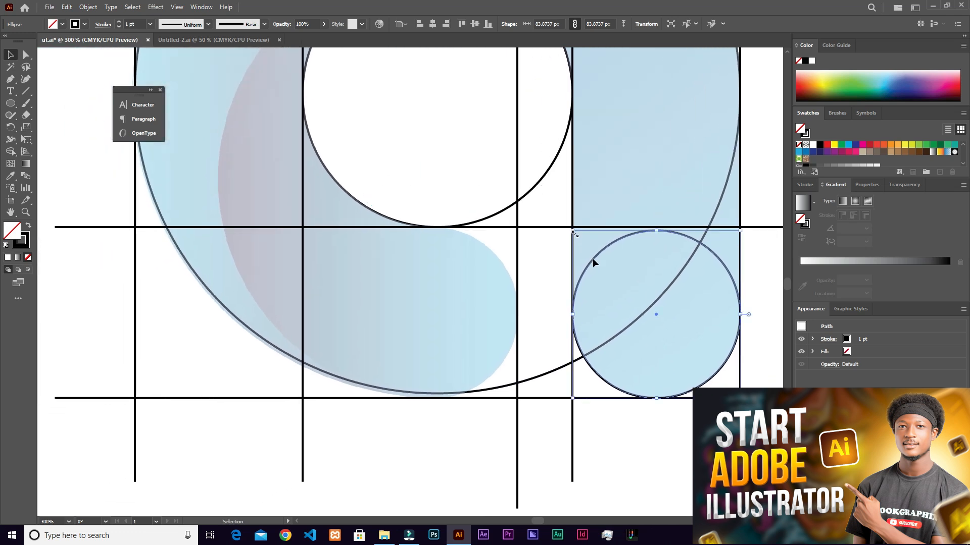
drag(606, 253, 382, 298)
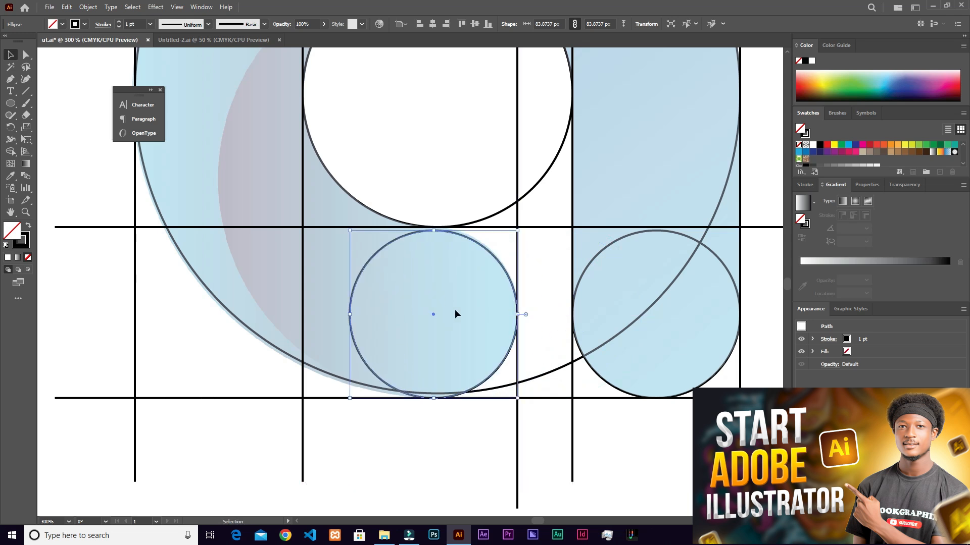
- Scale the bowl-end circle from its upper edge up to the horizontal line below the counter, making it about 85.6 px
scroll(470, 348, up, 2)
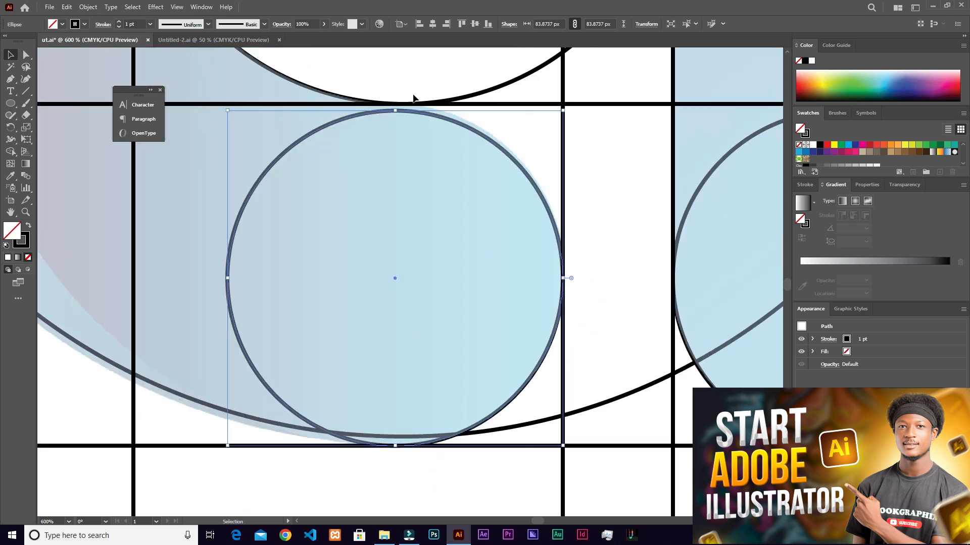
scroll(384, 162, up, 1)
scroll(398, 115, up, 2)
scroll(446, 196, up, 1)
drag(405, 172, 406, 157)
scroll(398, 146, down, 4)
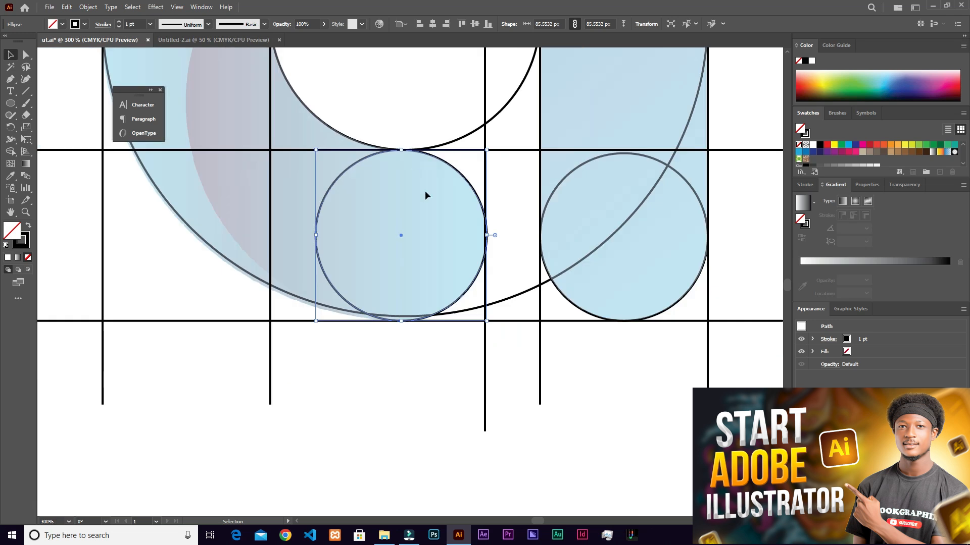
- Raise the bowl-end circle's lower edge to meet the large outer circle, scaling it proportionally to about 83.2 px
scroll(433, 233, down, 1)
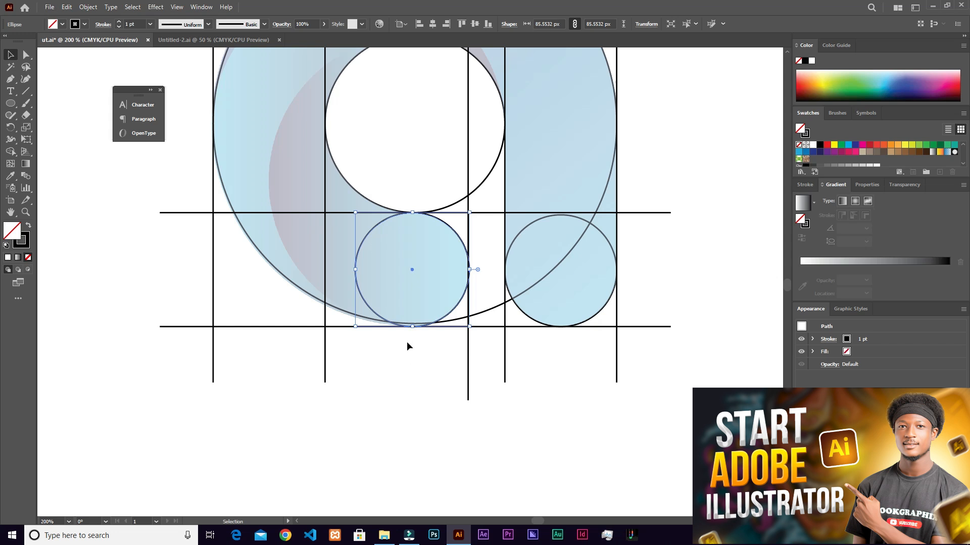
scroll(407, 342, up, 3)
click(529, 281)
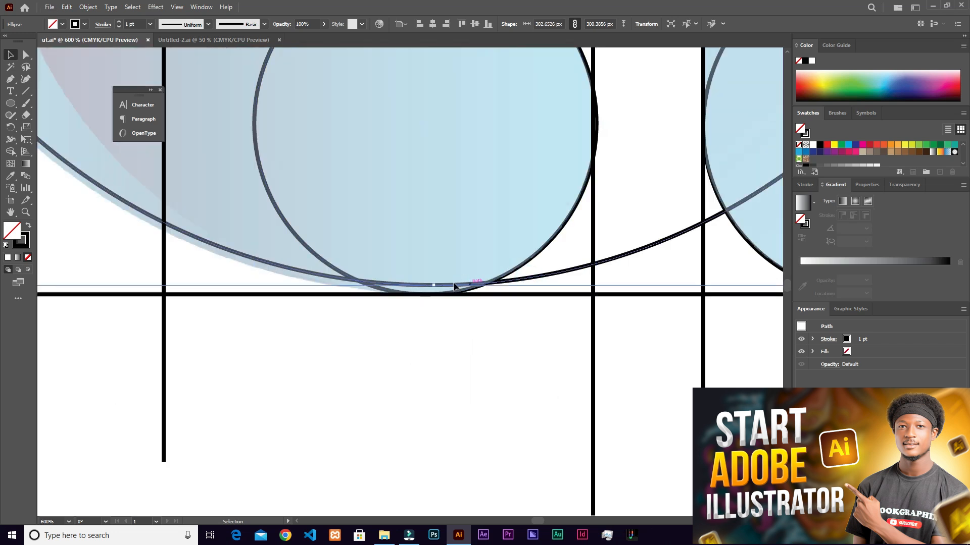
click(542, 253)
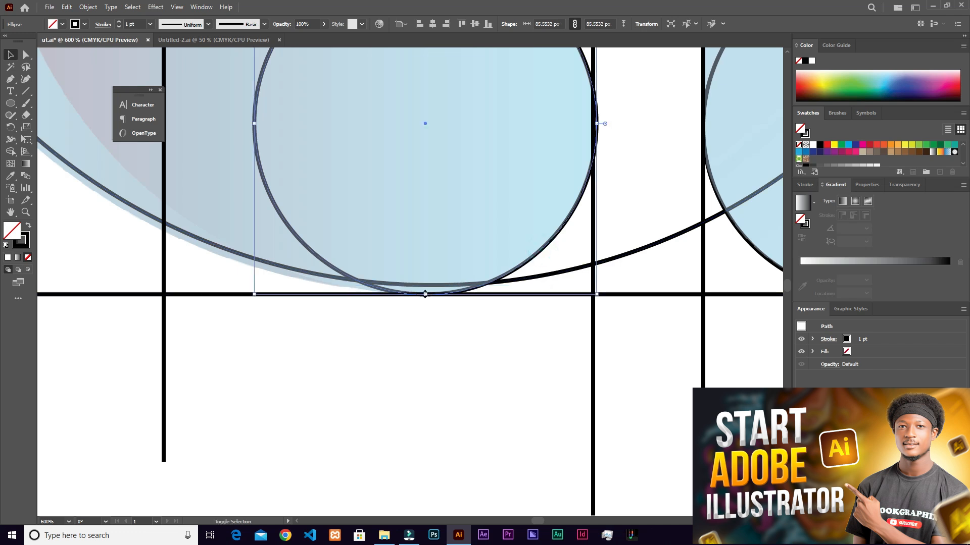
drag(422, 294, 425, 288)
scroll(476, 229, up, 2)
scroll(477, 225, up, 3)
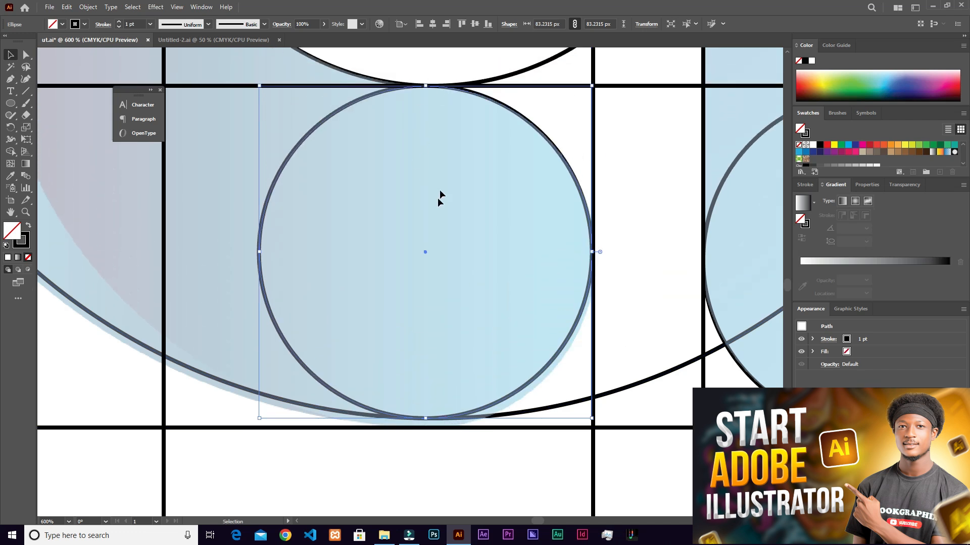
- Duplicate all construction lines and fitted circles and place the backup copy beside the artboard, to the left of the letter
scroll(437, 198, down, 2)
scroll(436, 203, down, 1)
scroll(581, 231, up, 3)
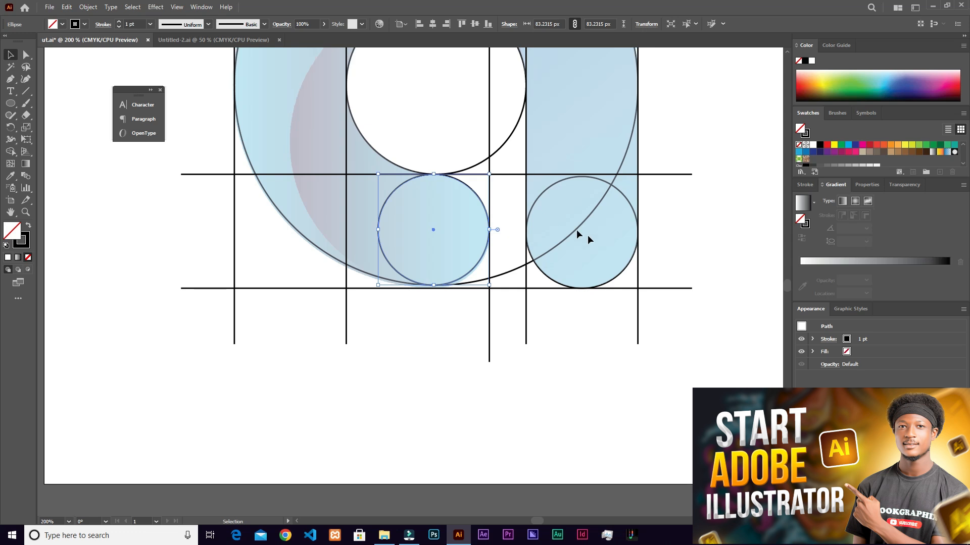
scroll(488, 198, down, 1)
scroll(487, 199, up, 3)
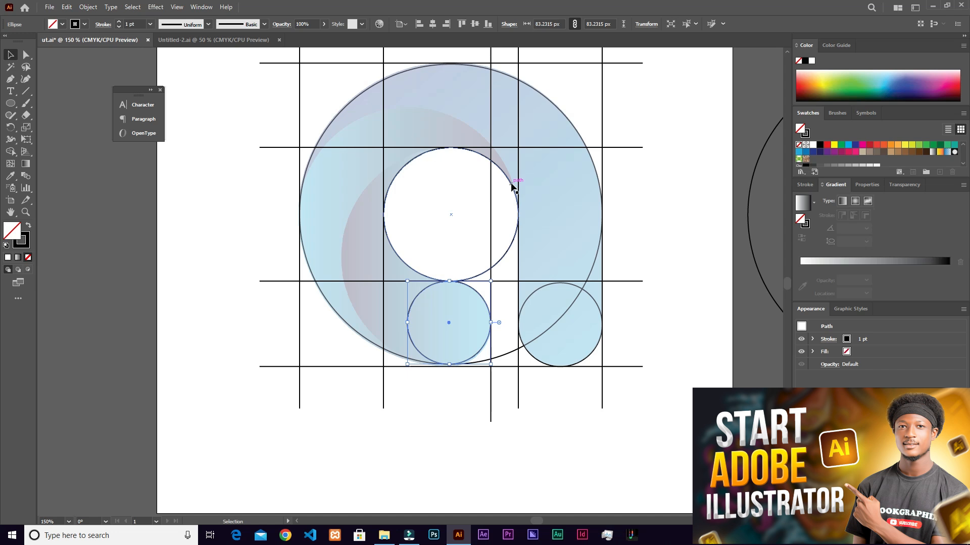
scroll(512, 187, down, 1)
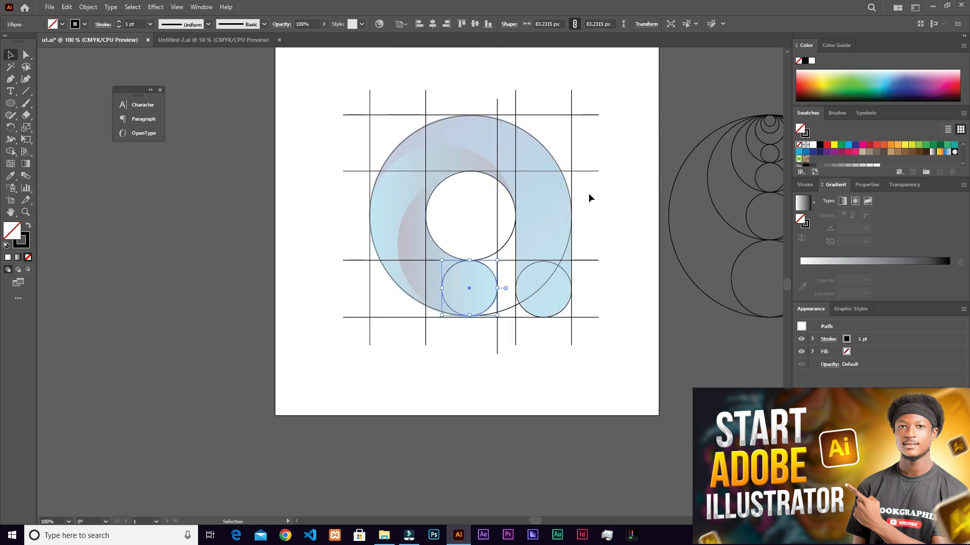
drag(349, 74, 576, 331)
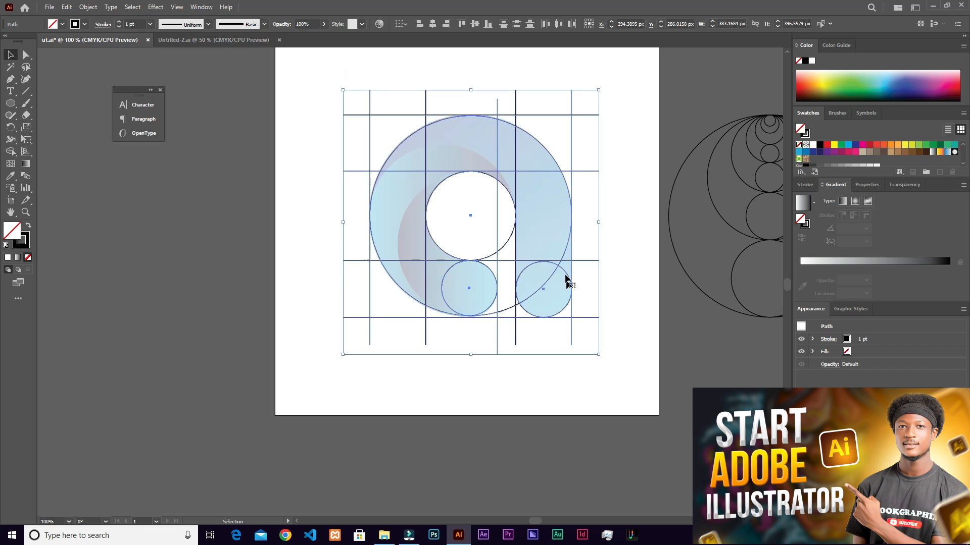
drag(545, 292, 210, 292)
- Select all the original construction lines and circles over the letter and activate the Shape Builder tool
scroll(558, 228, up, 1)
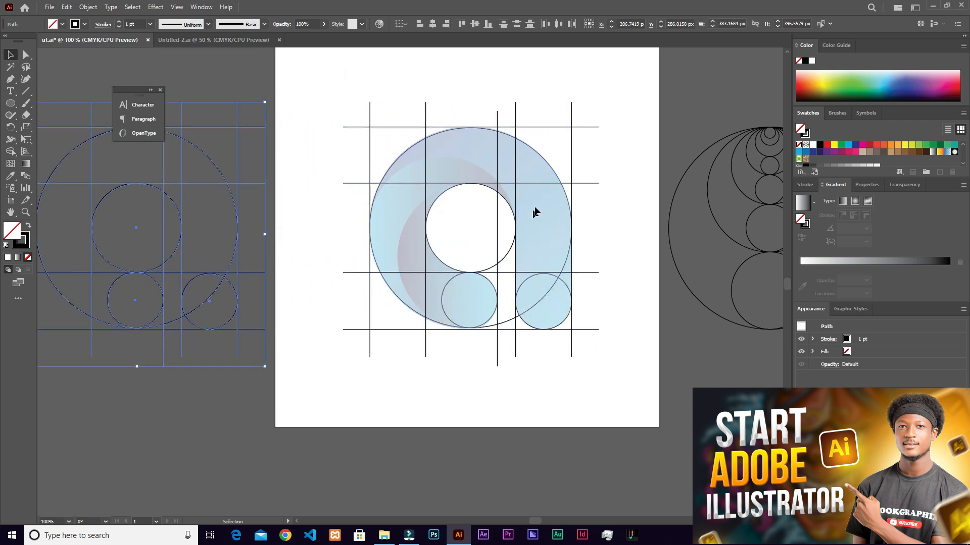
scroll(536, 210, up, 1)
drag(243, 70, 606, 407)
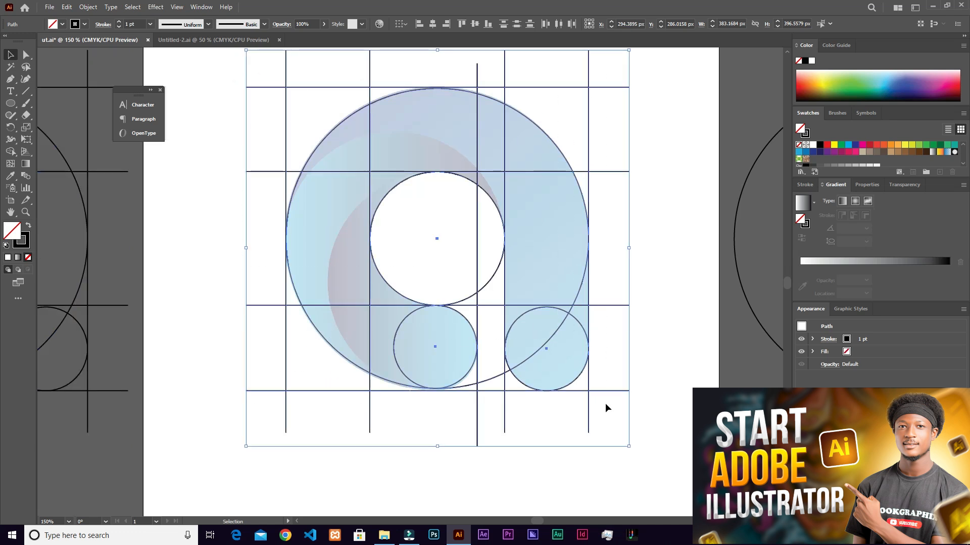
click(10, 152)
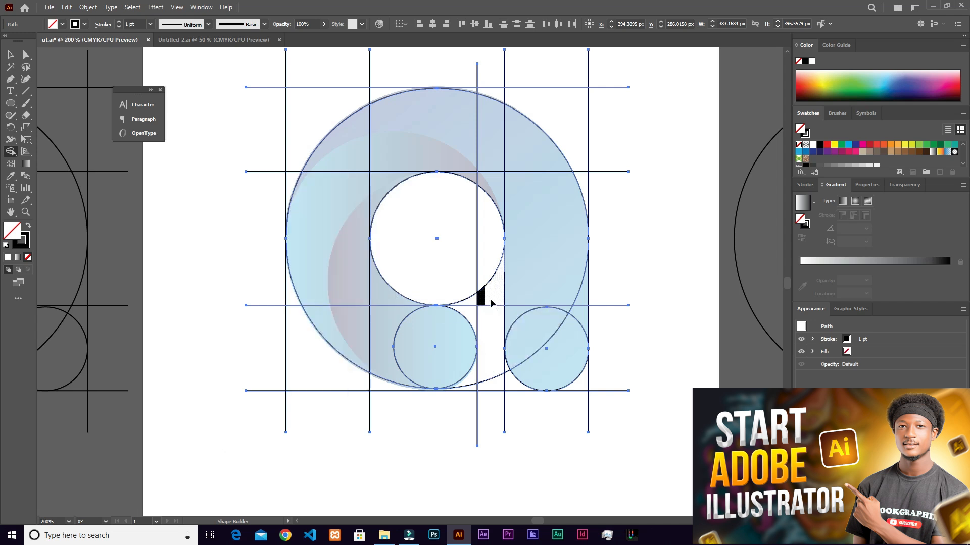
- Examine the closed regions available to the Shape Builder tool in the counter, bowl and stem, including its removal mode
scroll(493, 303, up, 1)
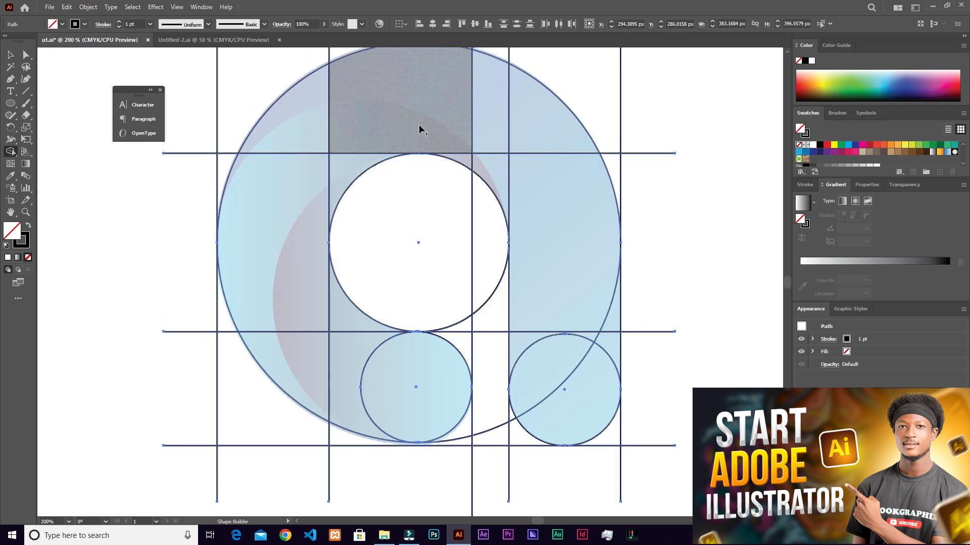
scroll(420, 128, up, 1)
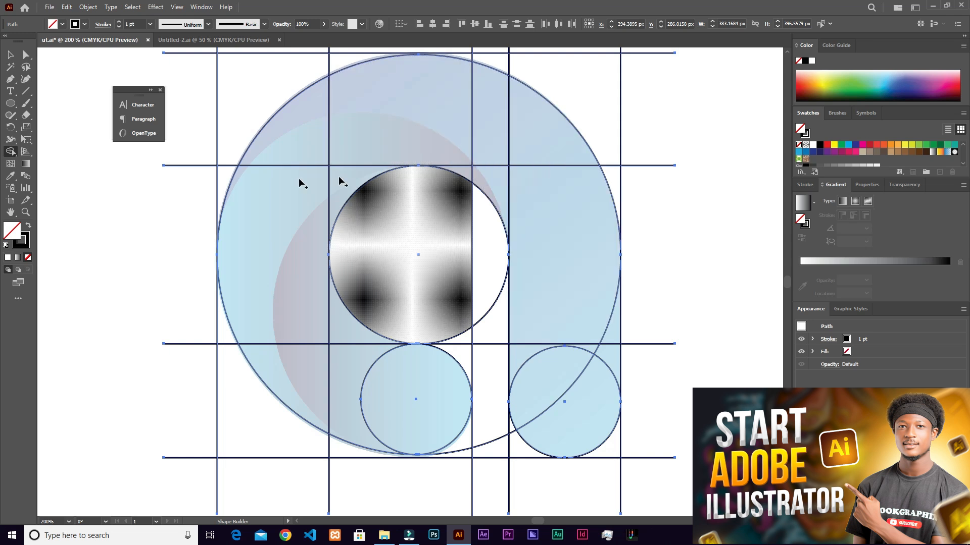
scroll(503, 325, down, 1)
scroll(503, 326, up, 2)
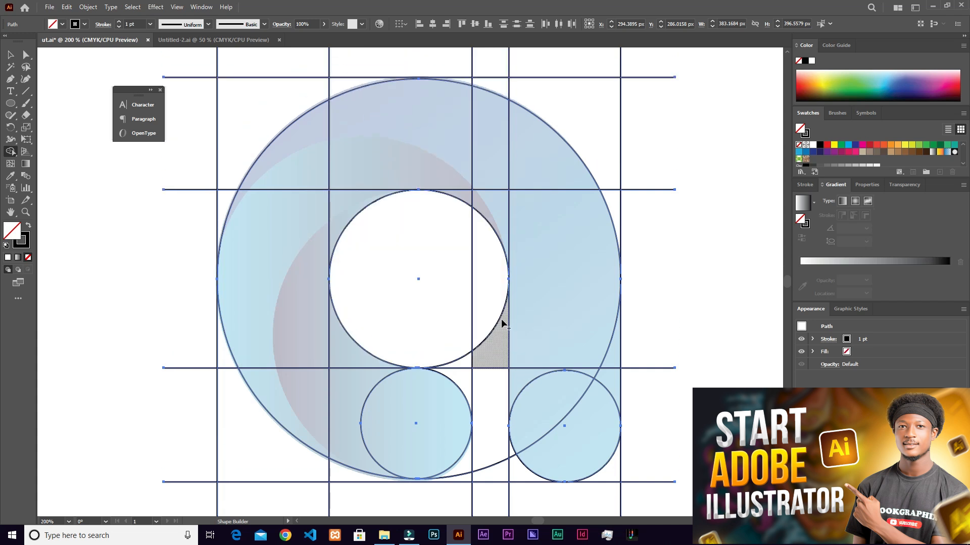
scroll(498, 321, up, 1)
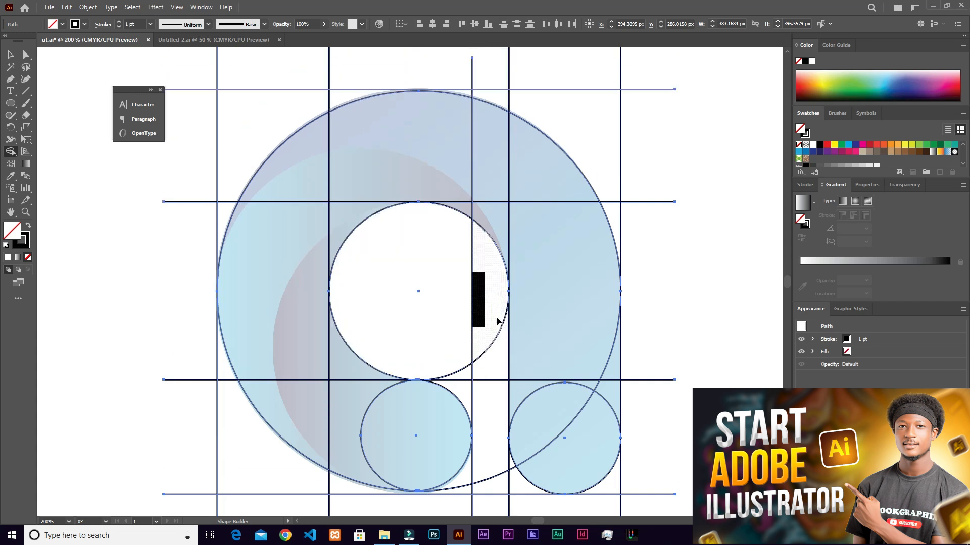
scroll(493, 328, down, 2)
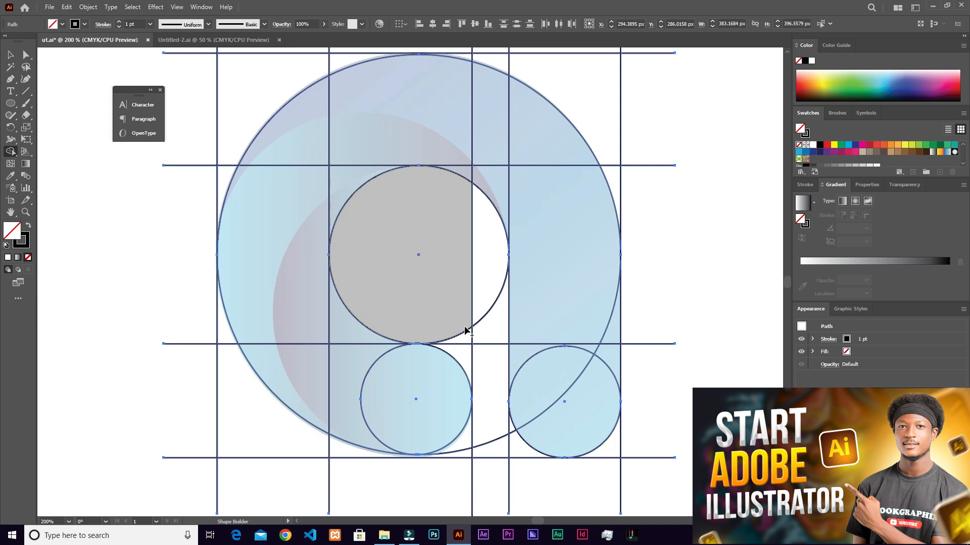
scroll(470, 331, down, 3)
scroll(580, 228, up, 3)
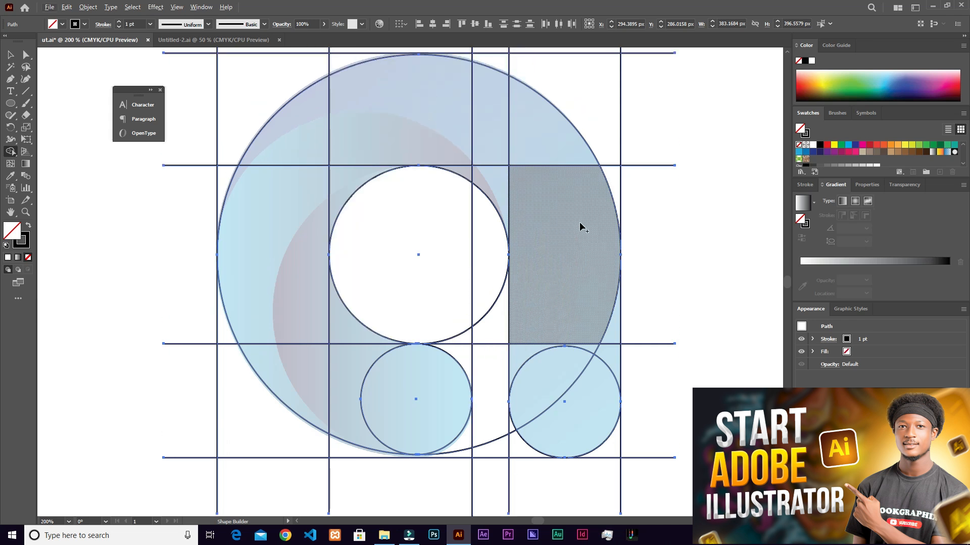
scroll(580, 228, down, 1)
scroll(578, 227, up, 1)
scroll(579, 227, up, 1)
scroll(587, 207, down, 1)
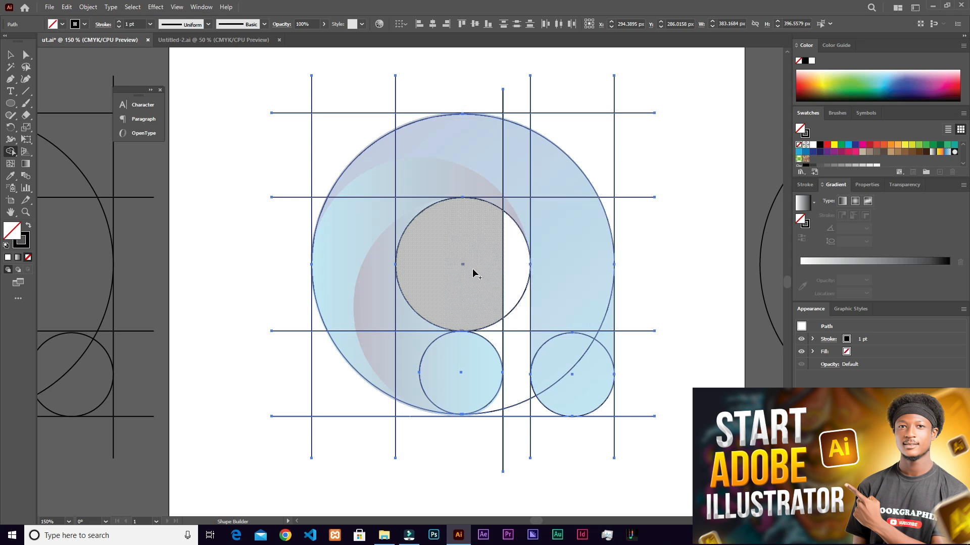
scroll(526, 306, up, 1)
scroll(544, 265, down, 2)
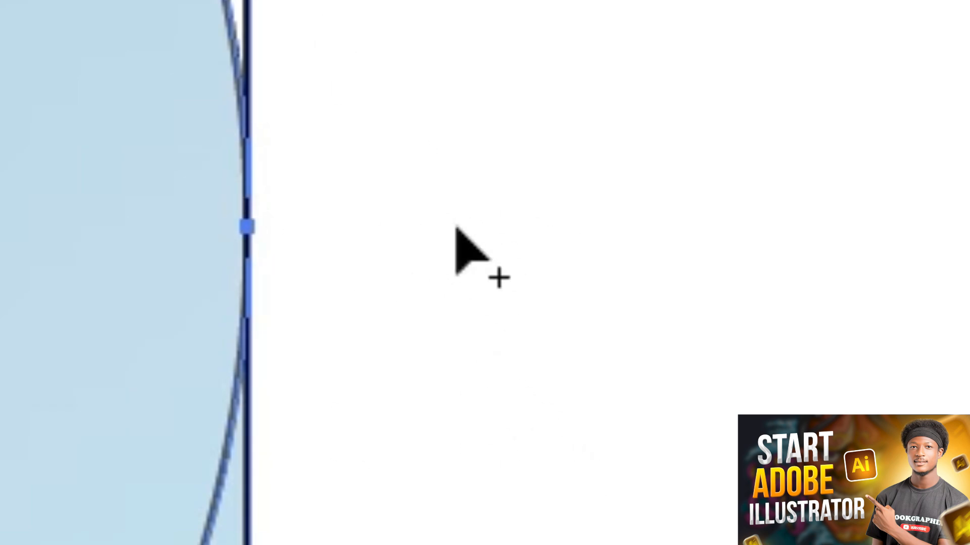
key(alt)
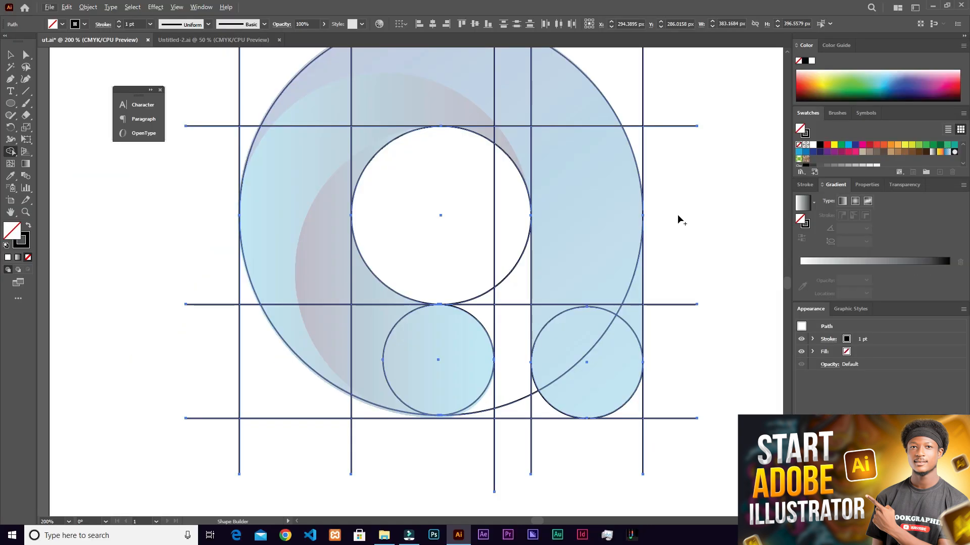
scroll(677, 214, down, 2)
scroll(639, 232, up, 1)
scroll(690, 253, down, 2)
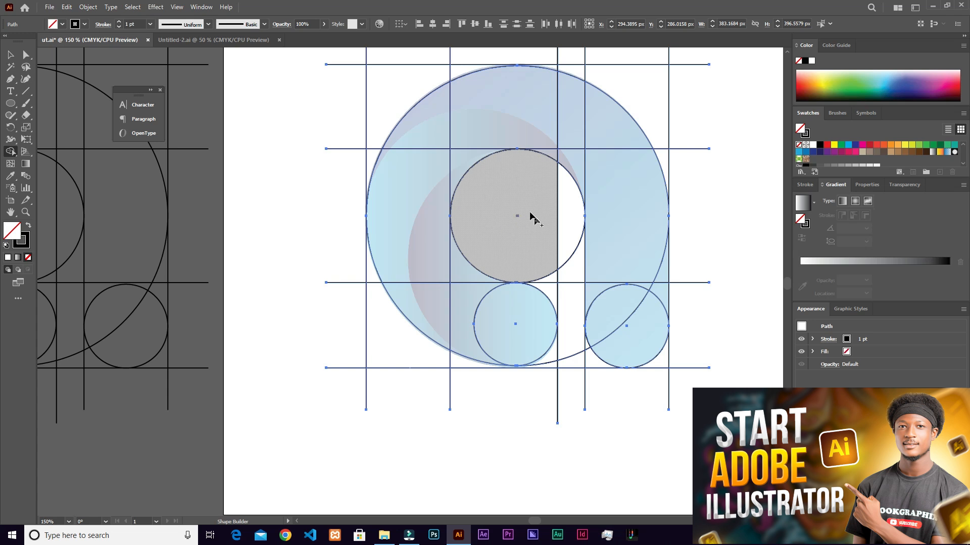
scroll(516, 192, up, 2)
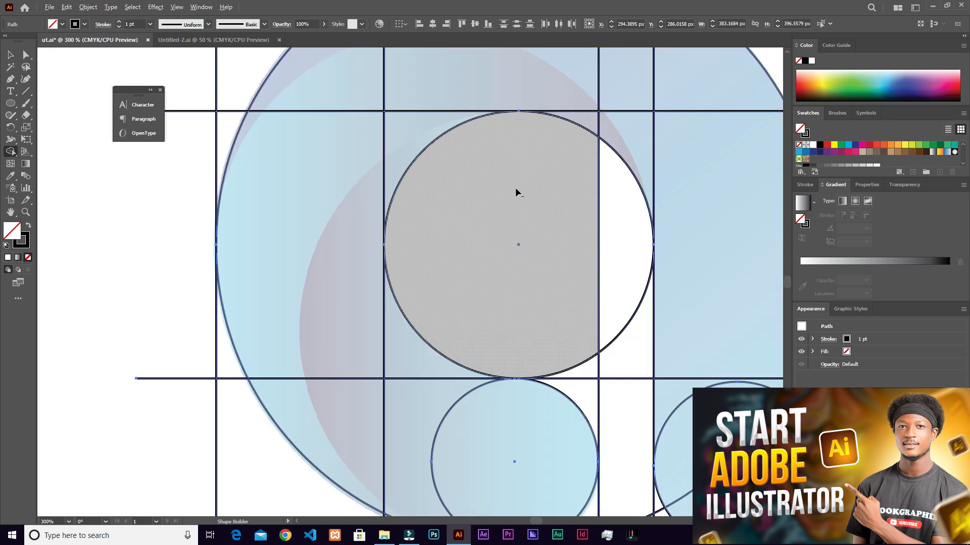
scroll(521, 204, down, 1)
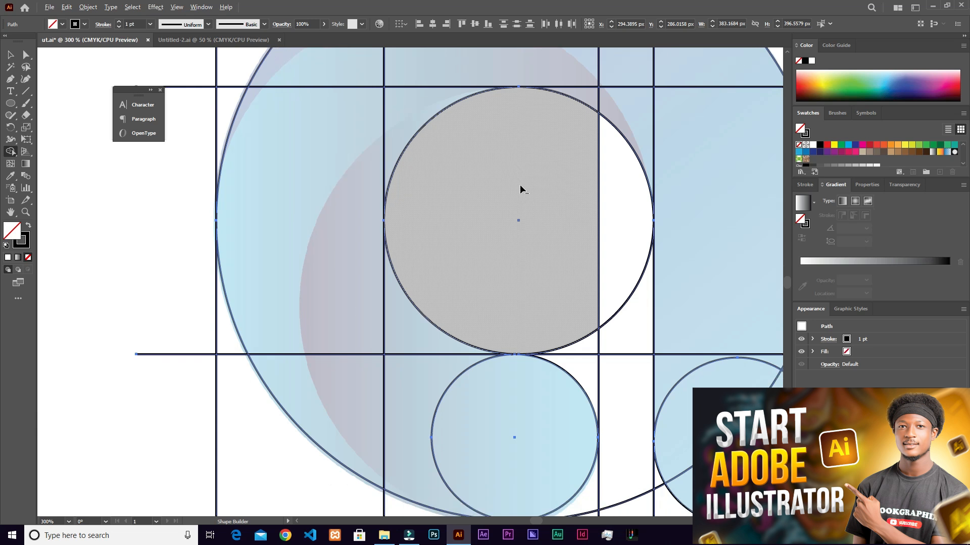
- Merge the two regions inside the counter circle into one full circle with Shape Builder
click(520, 186)
mouse_move(455, 160)
mouse_down()
mouse_move(600, 180)
mouse_move(559, 262)
mouse_move(495, 238)
mouse_up()
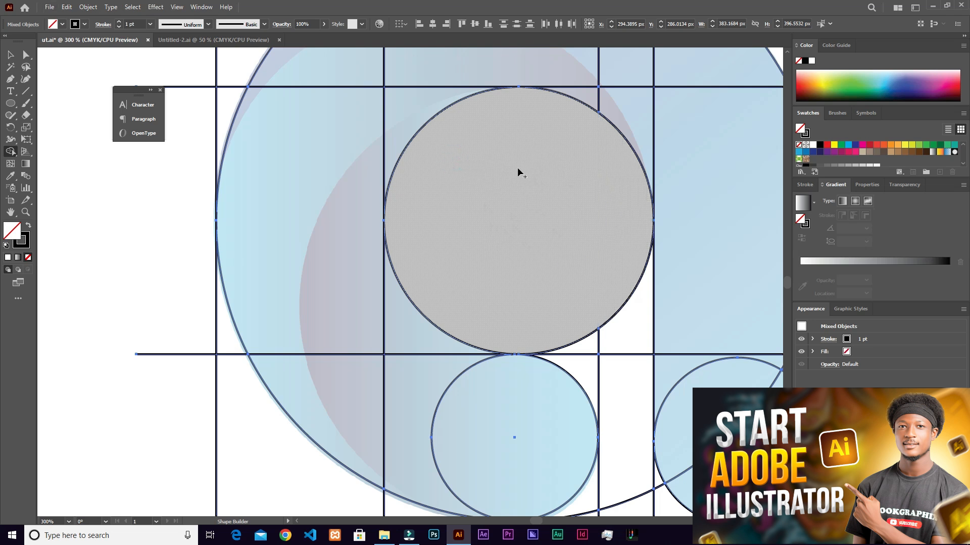
alt+scroll(517, 172, down, 1)
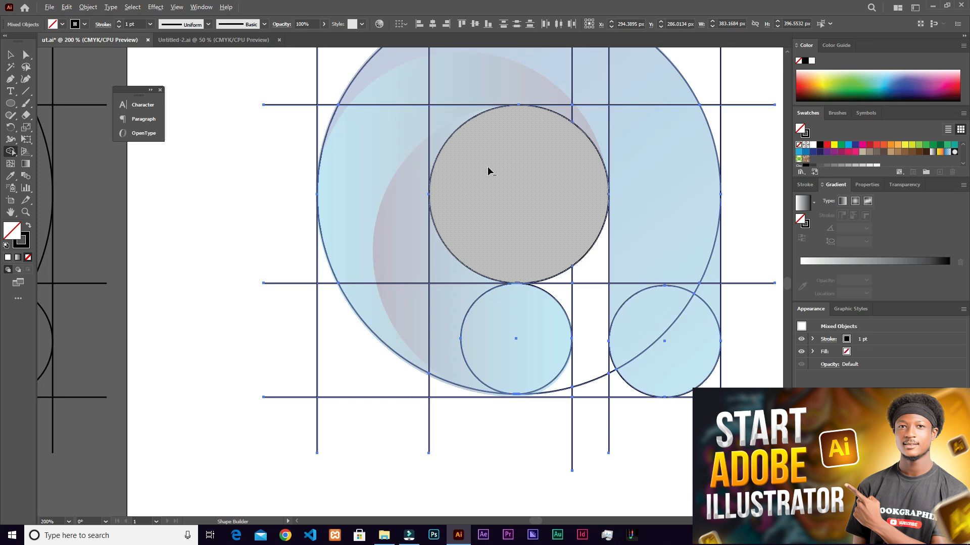
mouse_move(534, 156)
mouse_down()
mouse_move(503, 157)
mouse_move(519, 211)
mouse_up()
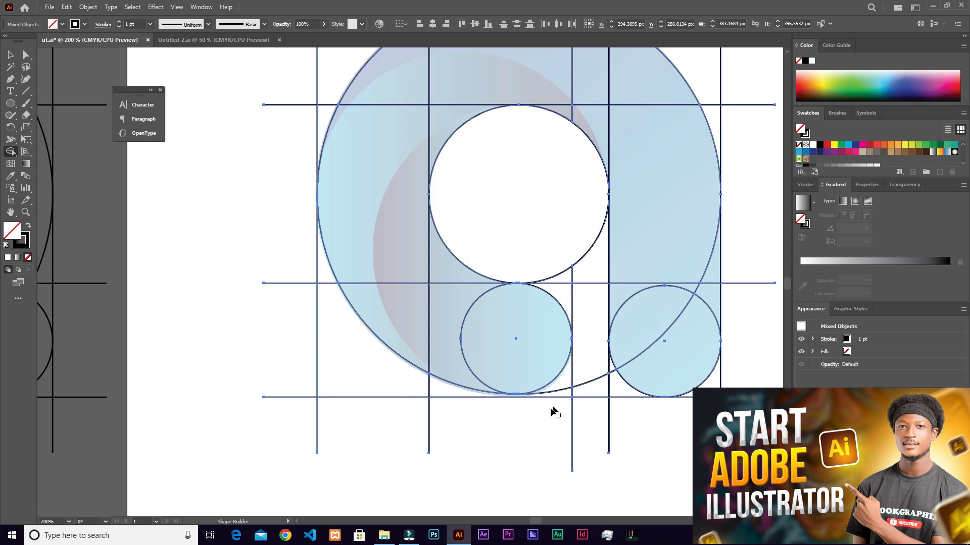
- Remove the counter and the open gap between the bowl end and the stem, including the line pieces below them
drag(586, 282, 598, 260)
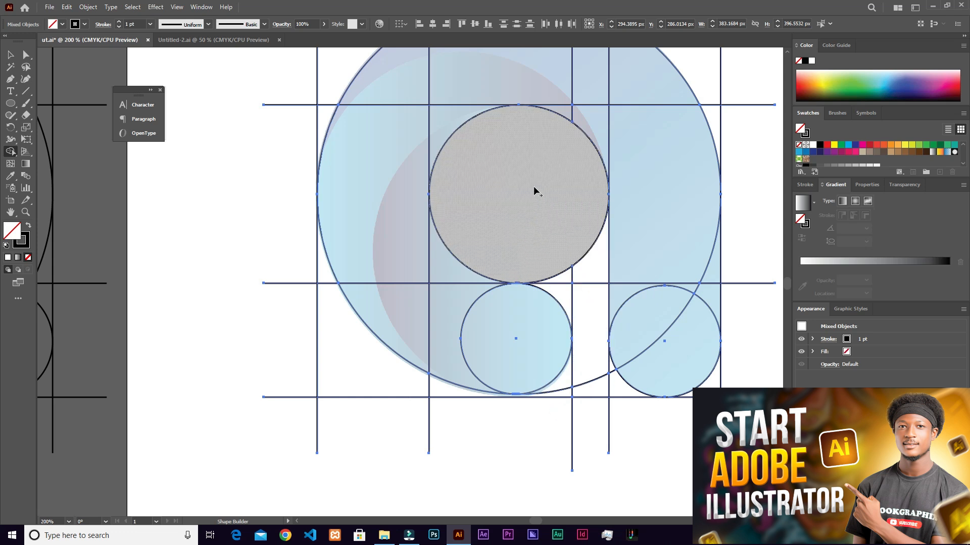
mouse_move(558, 223)
mouse_down()
mouse_move(559, 276)
mouse_move(591, 351)
mouse_move(588, 395)
mouse_move(554, 422)
mouse_up()
mouse_move(548, 218)
mouse_down()
mouse_move(576, 251)
mouse_move(583, 322)
mouse_up()
mouse_move(576, 374)
mouse_down()
mouse_move(516, 426)
mouse_move(580, 394)
mouse_move(616, 410)
mouse_up()
mouse_move(604, 369)
mouse_down()
mouse_move(635, 406)
mouse_move(678, 419)
mouse_up()
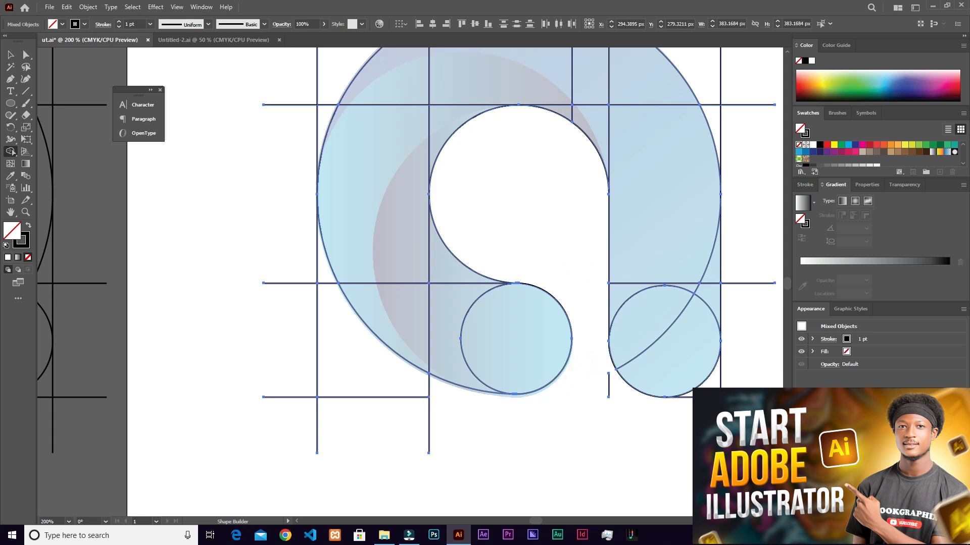
- Remove the leftover regions and line stubs around the stem's rounded foot and along its outer right side
drag(617, 388, 574, 395)
mouse_move(692, 431)
mouse_down()
mouse_move(749, 394)
mouse_move(742, 347)
mouse_up()
mouse_move(736, 299)
mouse_down()
mouse_move(729, 108)
mouse_move(703, 86)
mouse_move(727, 122)
mouse_move(750, 122)
mouse_up()
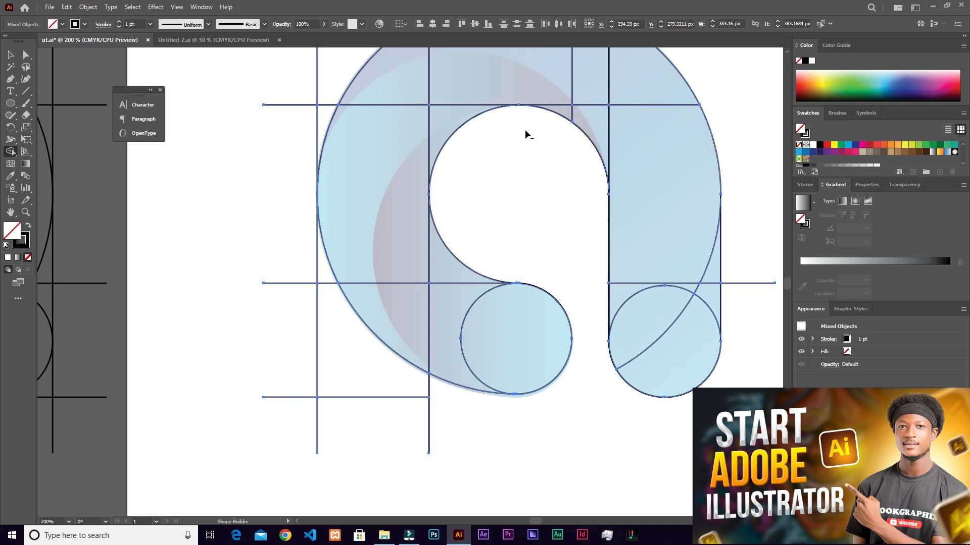
- Remove the construction-line stubs and corner regions outside the large circle at its lower left and upper left
mouse_move(284, 243)
mouse_down()
mouse_move(335, 396)
mouse_move(283, 374)
mouse_move(368, 454)
mouse_up()
drag(368, 392, 444, 414)
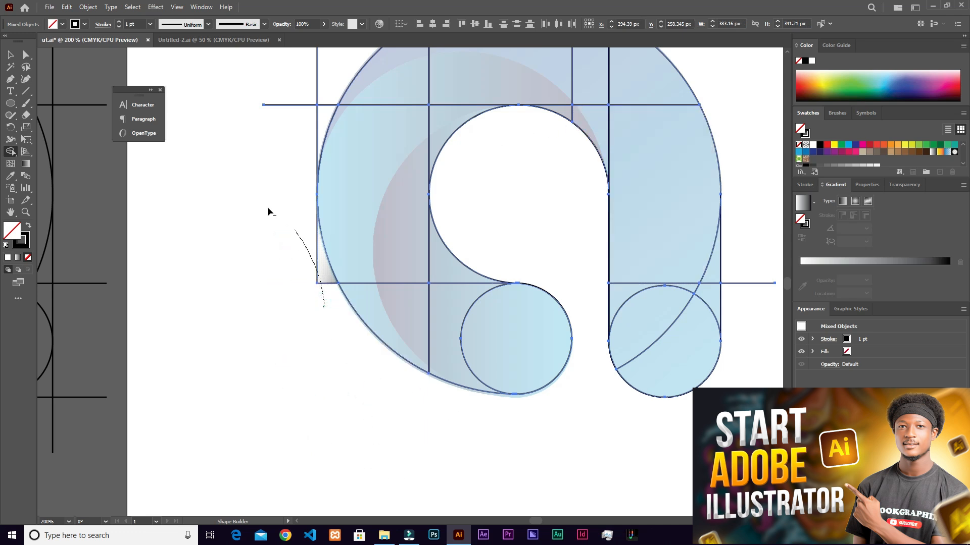
scroll(362, 190, up, 5)
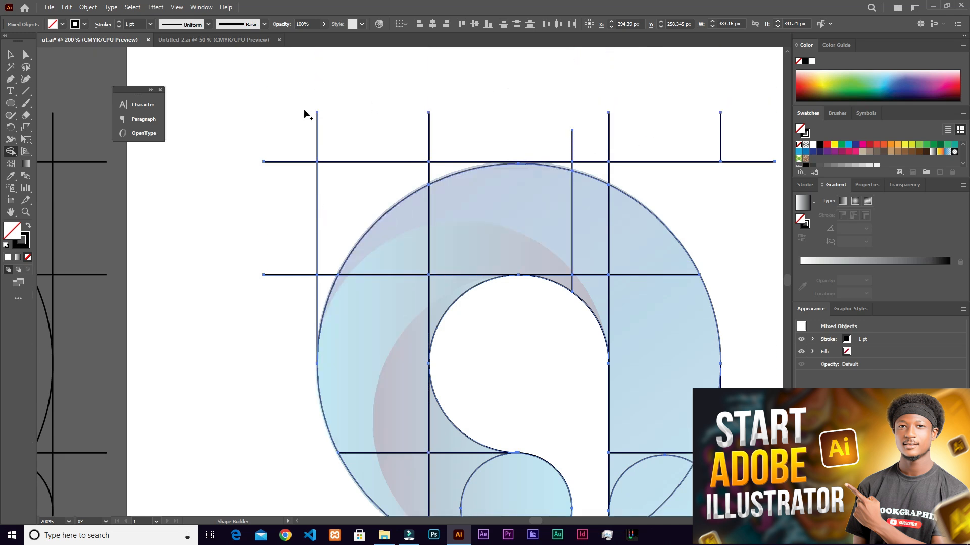
drag(308, 263, 343, 154)
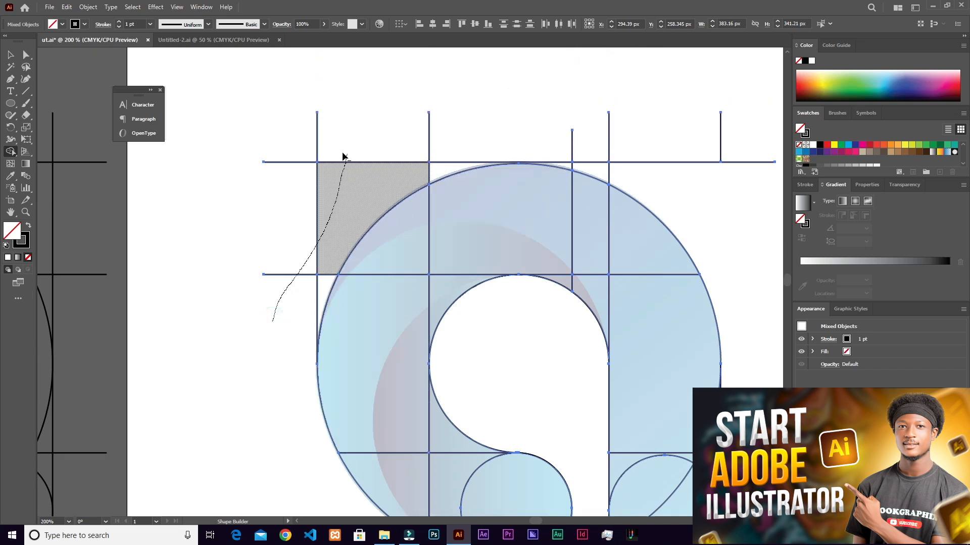
drag(282, 209, 283, 208)
mouse_move(373, 154)
mouse_down()
mouse_move(271, 144)
mouse_move(228, 172)
mouse_move(285, 171)
mouse_up()
drag(292, 306, 323, 277)
- Remove the remaining line stubs and corner regions above the large circle, at its upper right and beside the stem
mouse_move(420, 177)
mouse_down()
mouse_move(493, 157)
mouse_move(578, 158)
mouse_move(634, 177)
mouse_move(653, 169)
mouse_up()
mouse_move(580, 149)
mouse_down()
mouse_move(662, 147)
mouse_move(744, 200)
mouse_up()
mouse_move(620, 150)
mouse_down()
mouse_move(637, 159)
mouse_move(664, 197)
mouse_up()
drag(581, 167, 568, 166)
scroll(671, 290, down, 7)
drag(760, 341, 759, 387)
- Merge all remaining regions of the bowl, arch and stem into one continuous letter "a" shape
drag(604, 276, 495, 257)
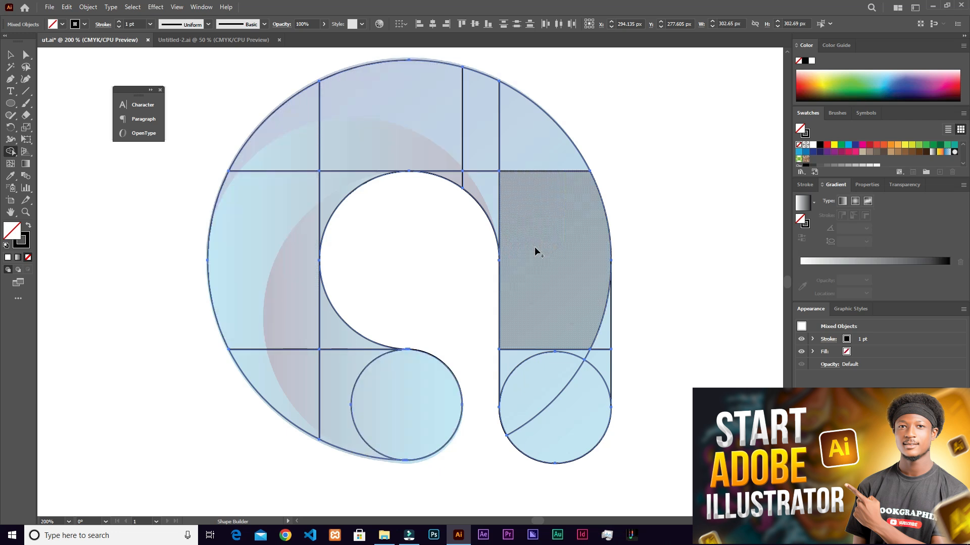
drag(412, 408, 298, 392)
drag(399, 393, 343, 343)
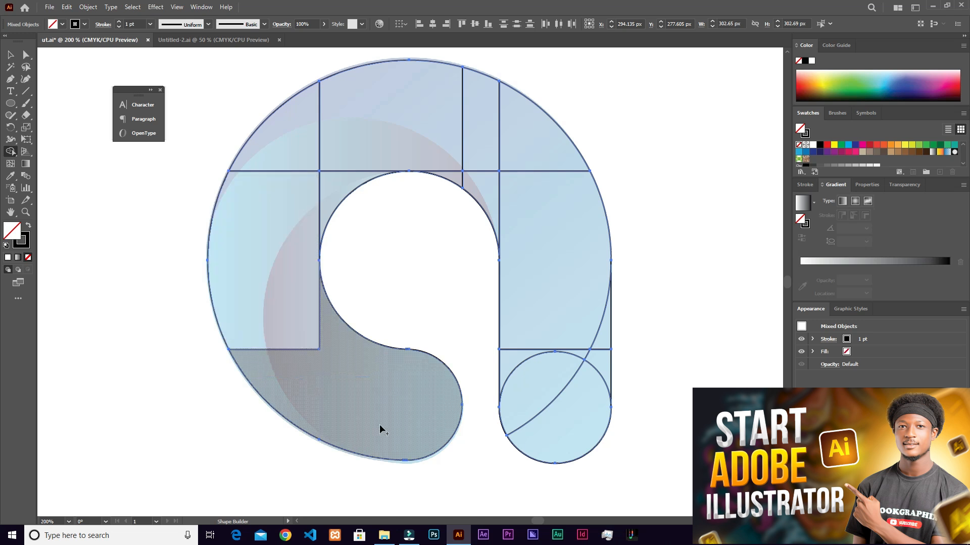
drag(324, 382, 270, 299)
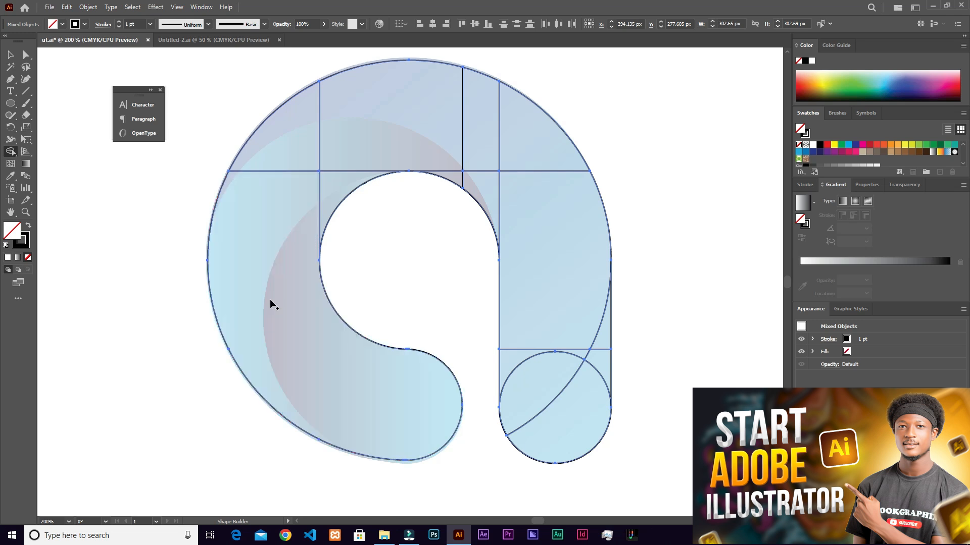
mouse_move(281, 221)
mouse_down()
mouse_move(337, 200)
mouse_move(297, 146)
mouse_move(451, 138)
mouse_move(510, 170)
mouse_move(525, 157)
mouse_move(453, 170)
mouse_move(521, 220)
mouse_move(602, 364)
mouse_up()
mouse_move(552, 350)
mouse_down()
mouse_move(529, 372)
mouse_move(578, 401)
mouse_up()
scroll(507, 357, down, 3)
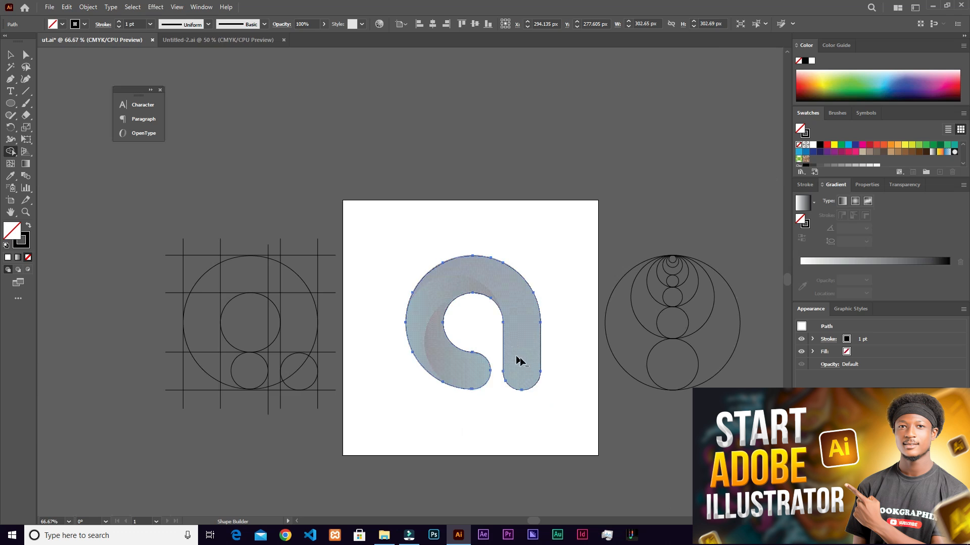
- Duplicate the letter outline to the artboard's upper-right corner and scale the copy down to about 180 px wide
scroll(518, 361, up, 2)
key(v)
scroll(488, 298, down, 1)
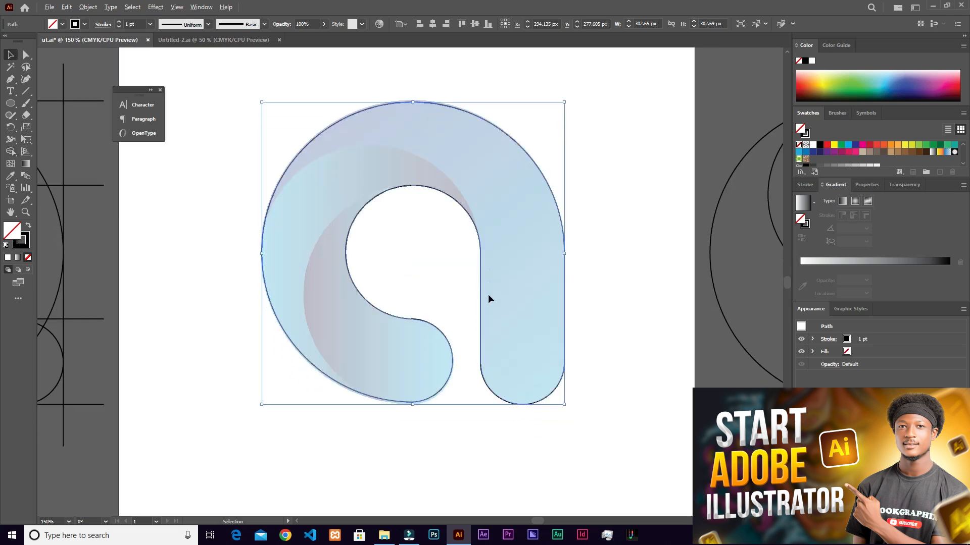
scroll(479, 282, down, 1)
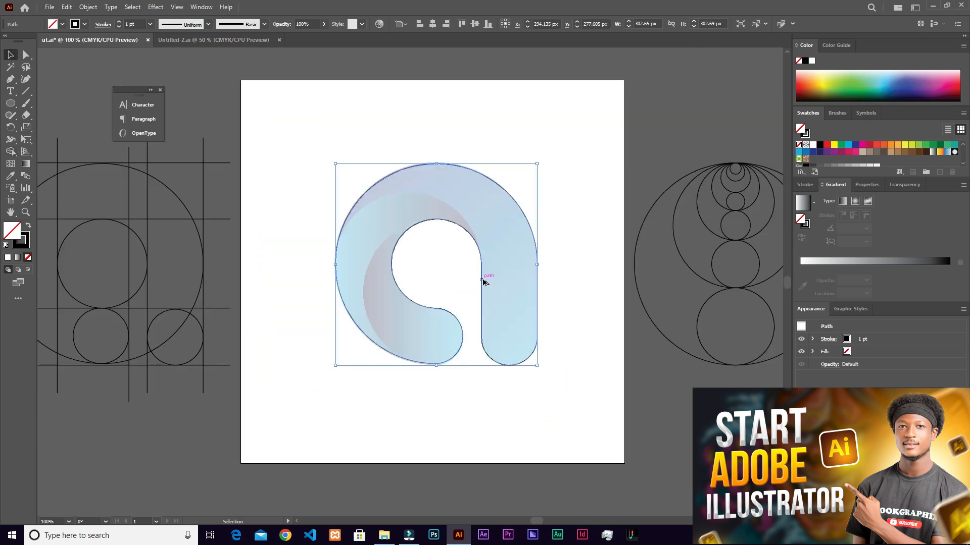
alt+drag(482, 263, 642, 97)
shift+drag(695, 199, 597, 181)
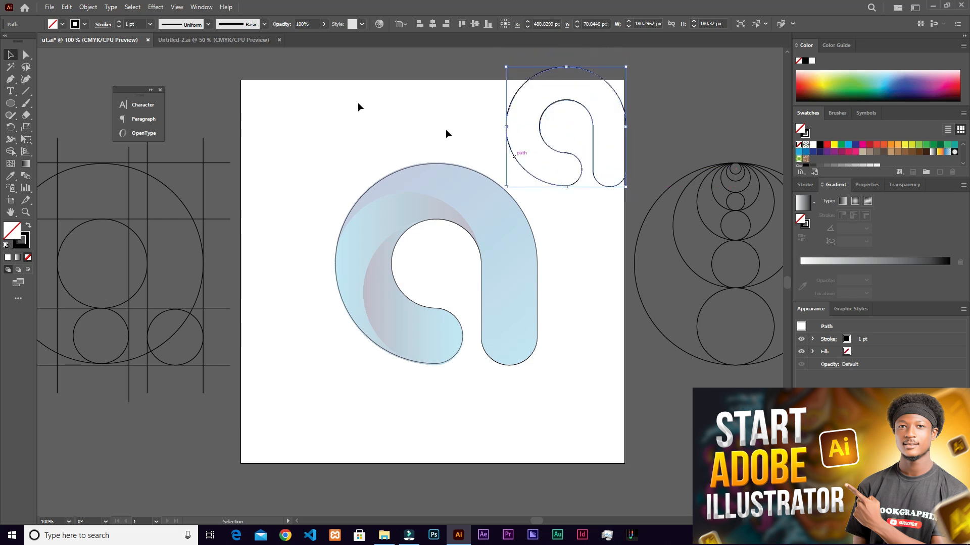
- Give the small letter copy a green fill without a stroke and shift it slightly further right
click(29, 228)
click(855, 90)
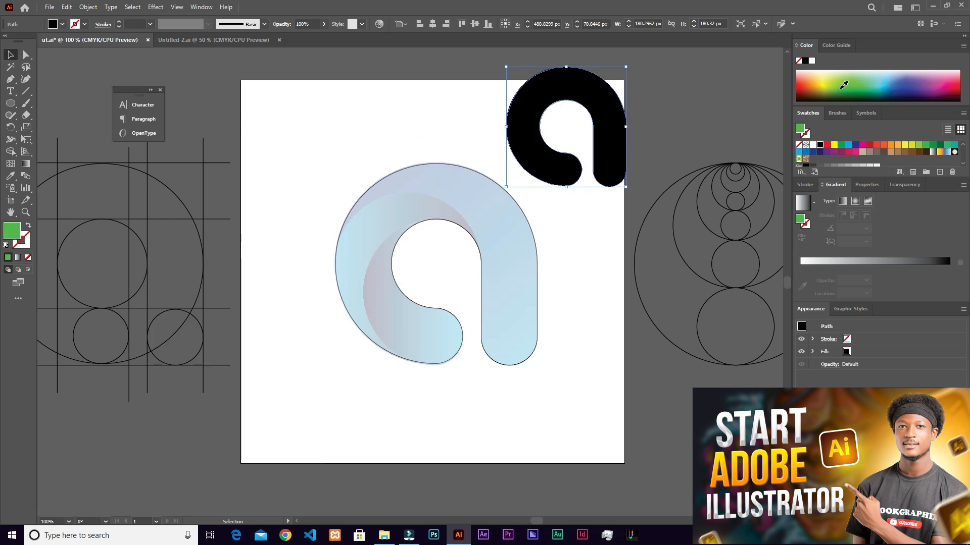
drag(602, 166, 625, 174)
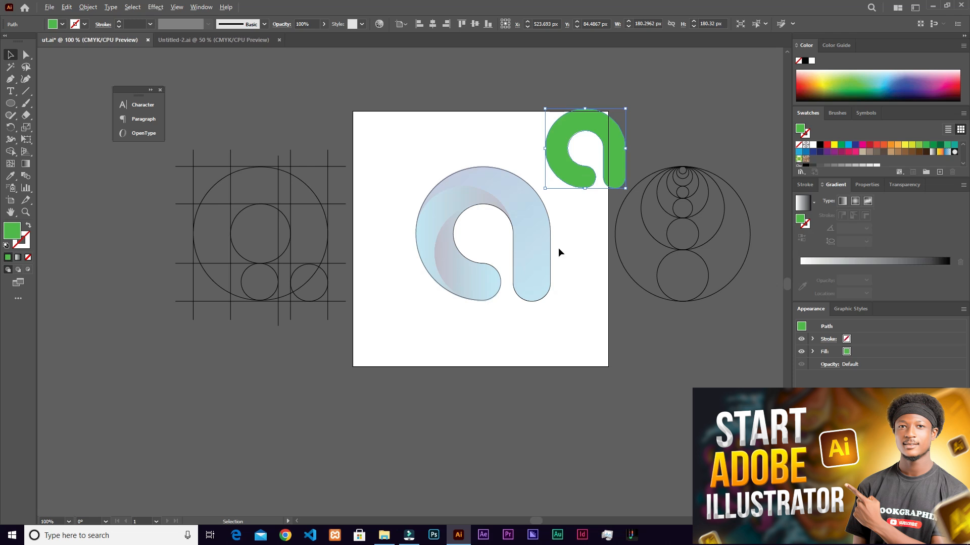
- Move the green copy off the artboard beside its lower-right corner and delete the letter outline over the reference image
key(ctrl+equal)
scroll(542, 261, down, 2)
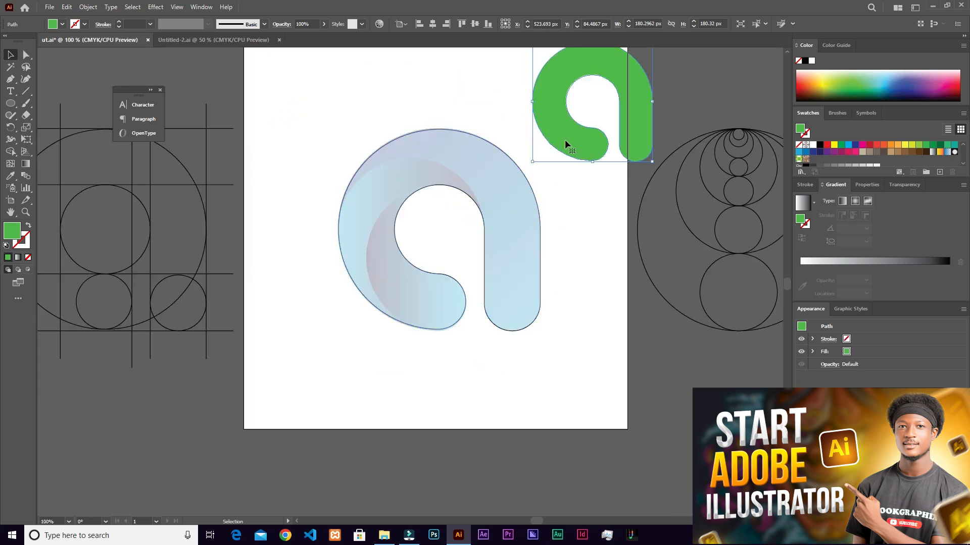
scroll(498, 228, up, 2)
scroll(498, 228, down, 1)
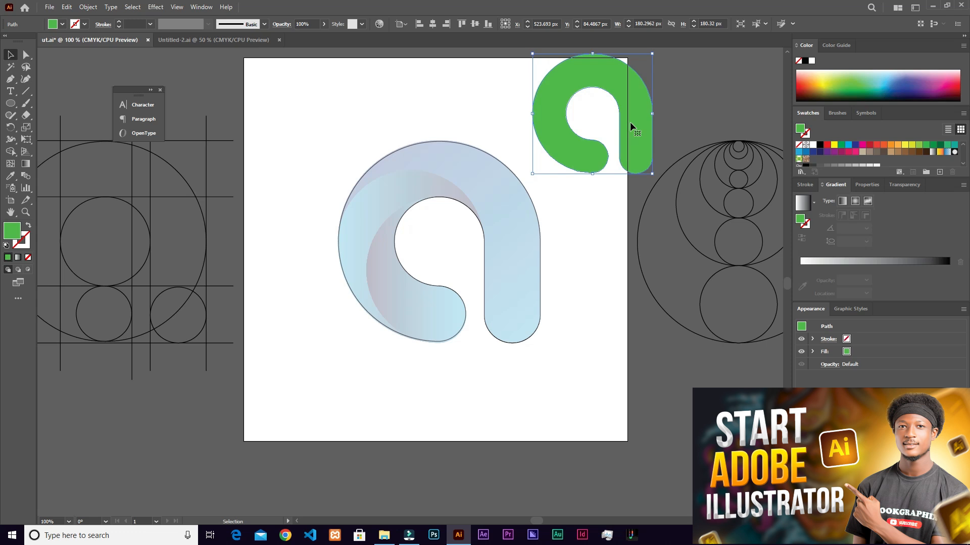
drag(635, 135, 626, 371)
drag(532, 129, 459, 299)
click(462, 283)
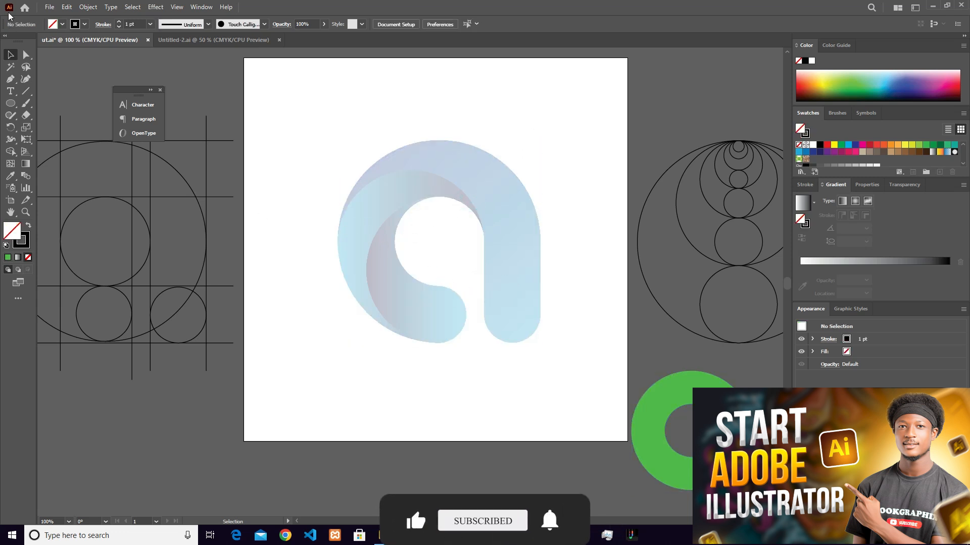
- Unlock the reference image and set its opacity to 100%
click(87, 7)
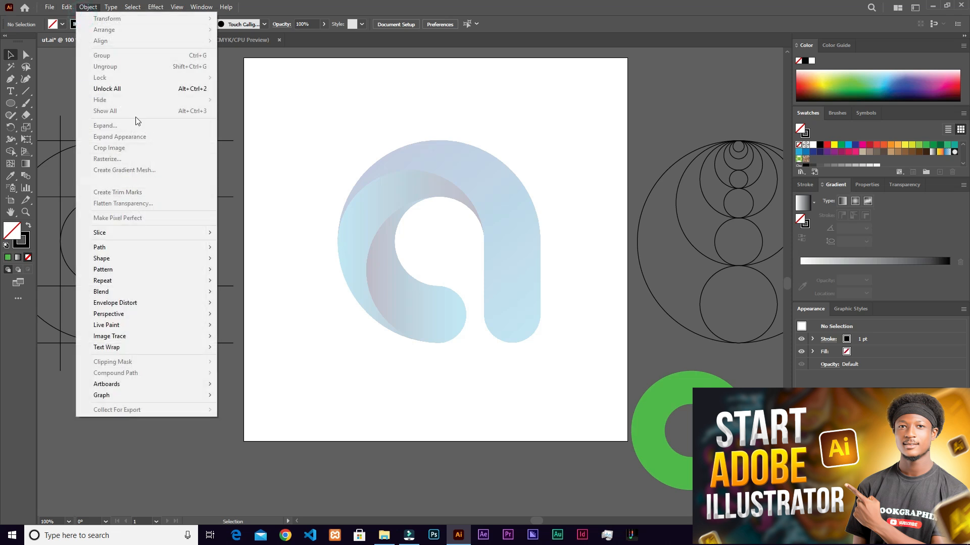
click(126, 90)
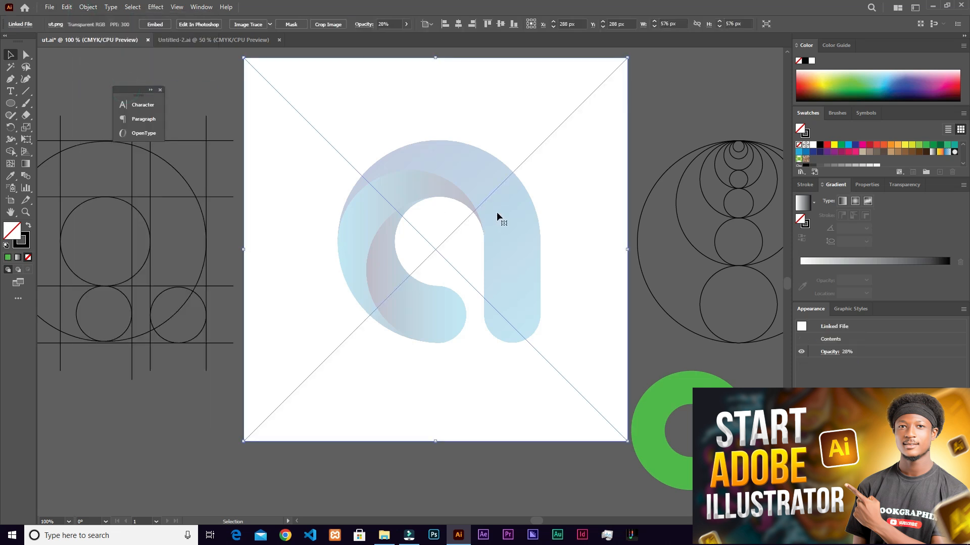
click(406, 24)
drag(378, 37, 407, 41)
scroll(478, 264, up, 2)
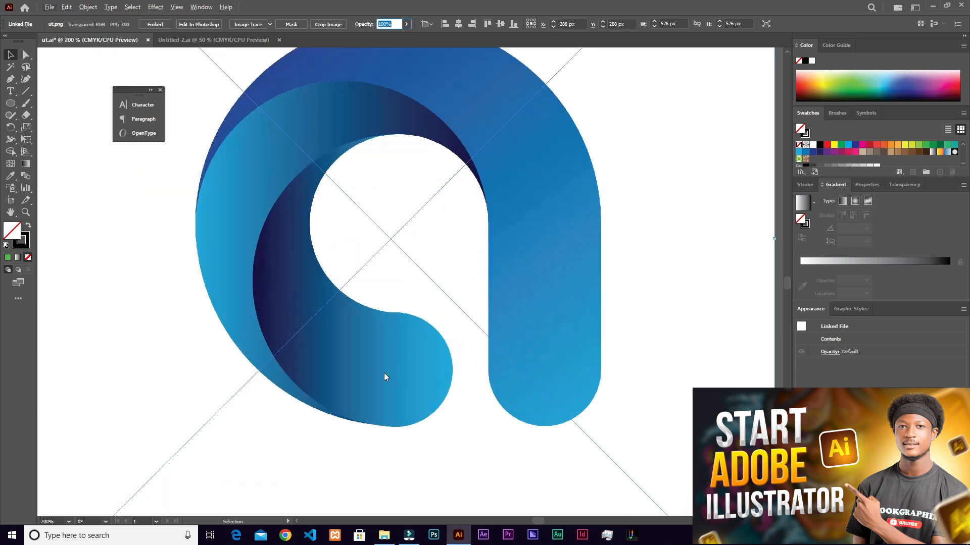
- Examine how the overlapping gradient shapes curve around the bowl and counter of the reference letter
click(379, 253)
scroll(310, 147, down, 3)
scroll(342, 186, up, 2)
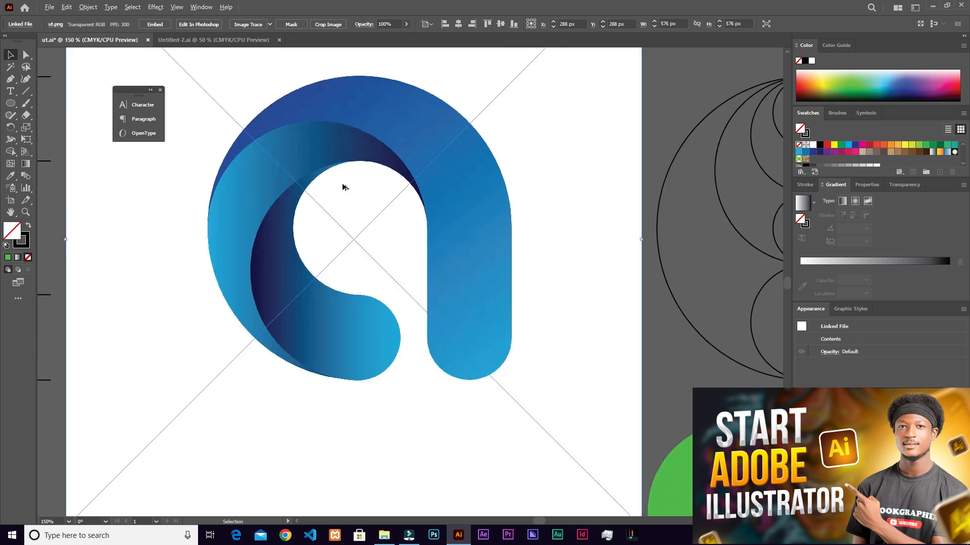
scroll(344, 188, down, 2)
scroll(209, 191, left, 5)
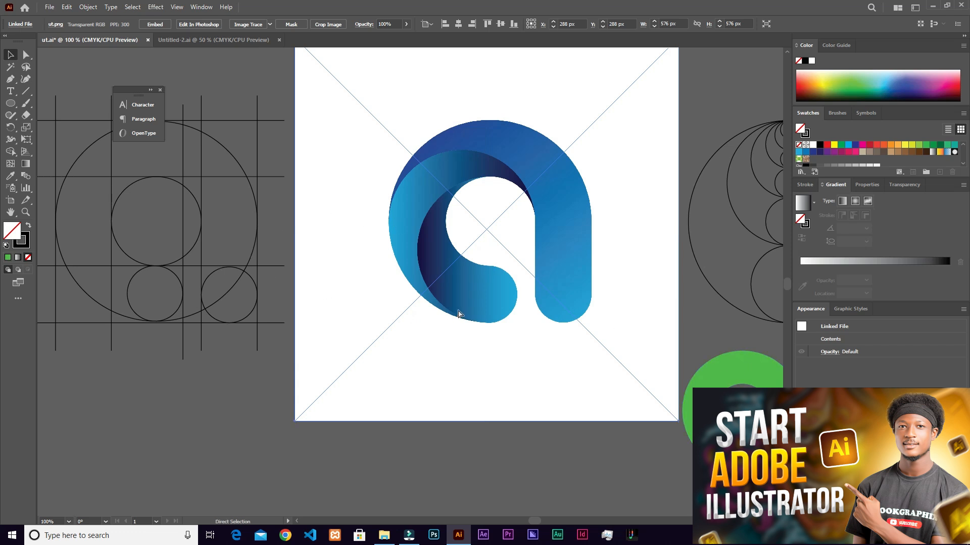
scroll(536, 204, right, 2)
key(2)
key(8)
- Undo the image changes, the letter shaping and the backup copy, back to the complete construction lines and circles
key(ctrl+z)
key(ctrl+z)
key(ctrl+z)
key(ctrl+z)
key(ctrl+z)
key(ctrl+z)
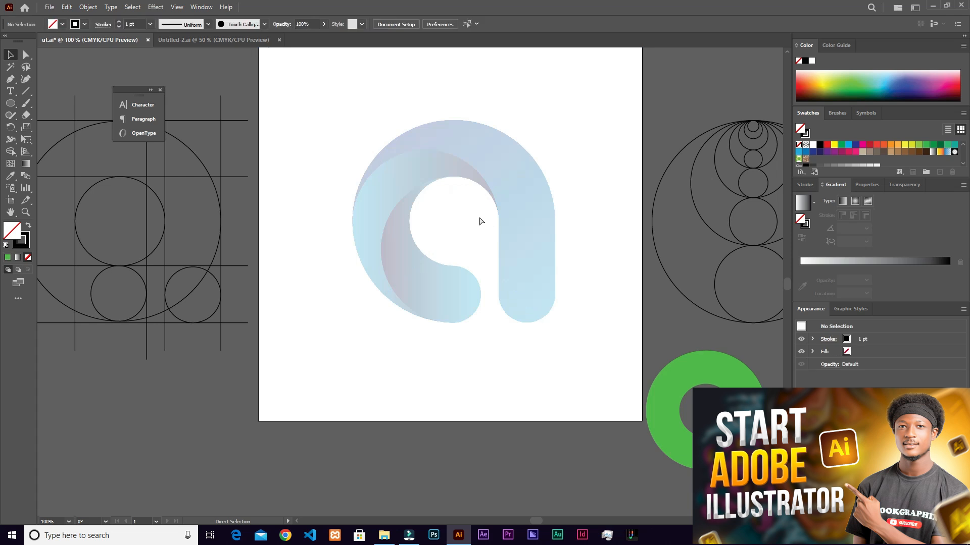
key(ctrl+z)
key(ctrl+z)
key(ctrl+z)
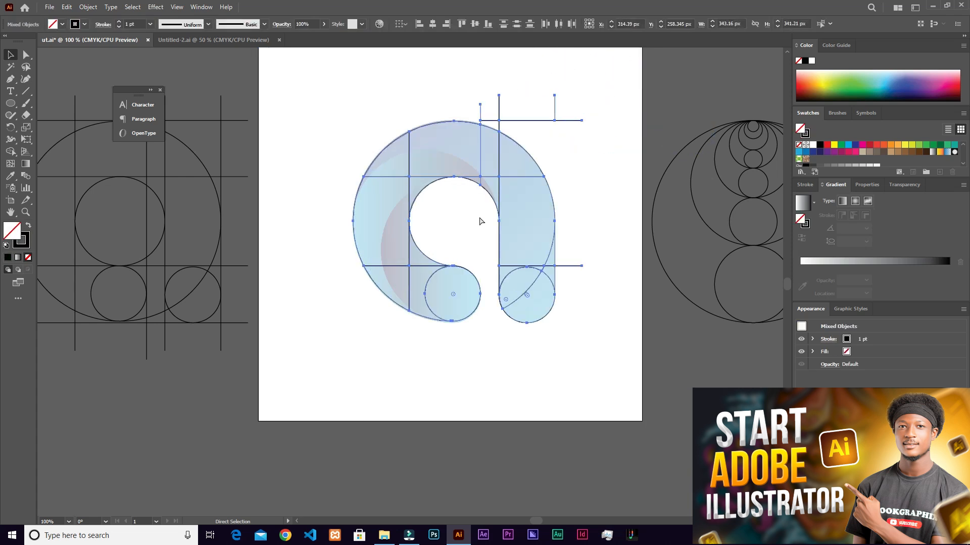
key(ctrl+z)
key(ctrl+z)
key(ctrl+z)
key(ctrl+z)
key(ctrl+z)
key(ctrl+z)
key(ctrl+z)
key(ctrl+z)
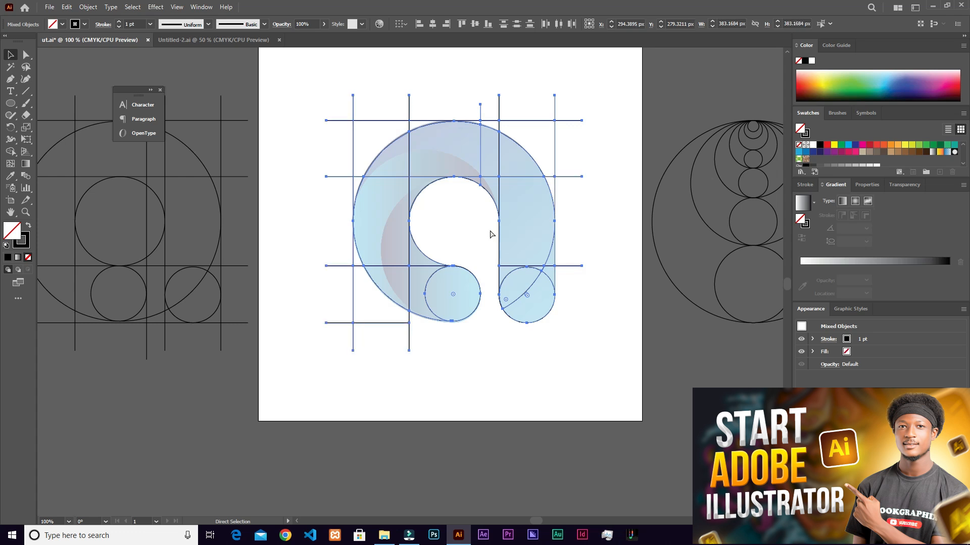
key(ctrl+z)
key(ctrl+z)
key(ctrl+z)
key(ctrl+z)
key(ctrl+z)
key(ctrl+z)
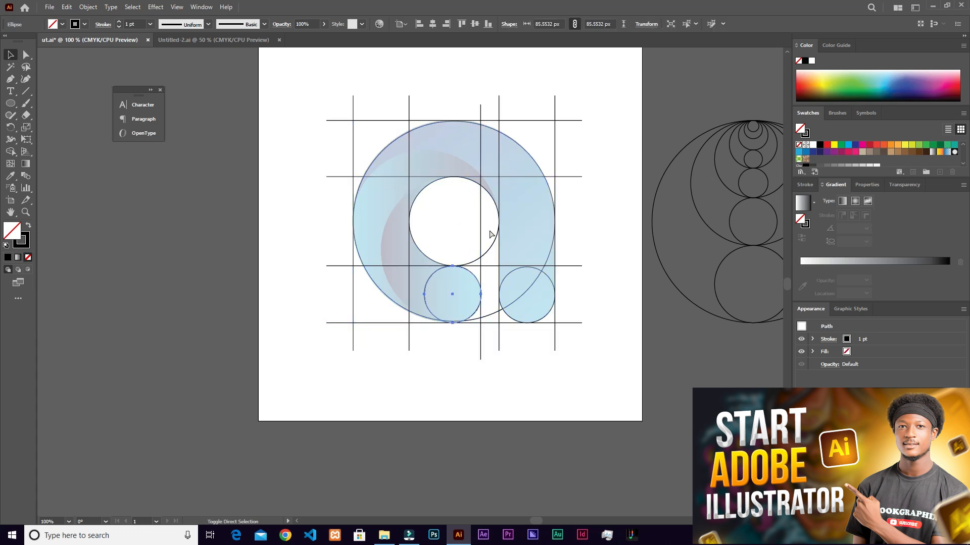
key(ctrl+z)
- Deselect the construction lines and circles, unlock the reference image and set its opacity to 51%
scroll(490, 214, up, 1)
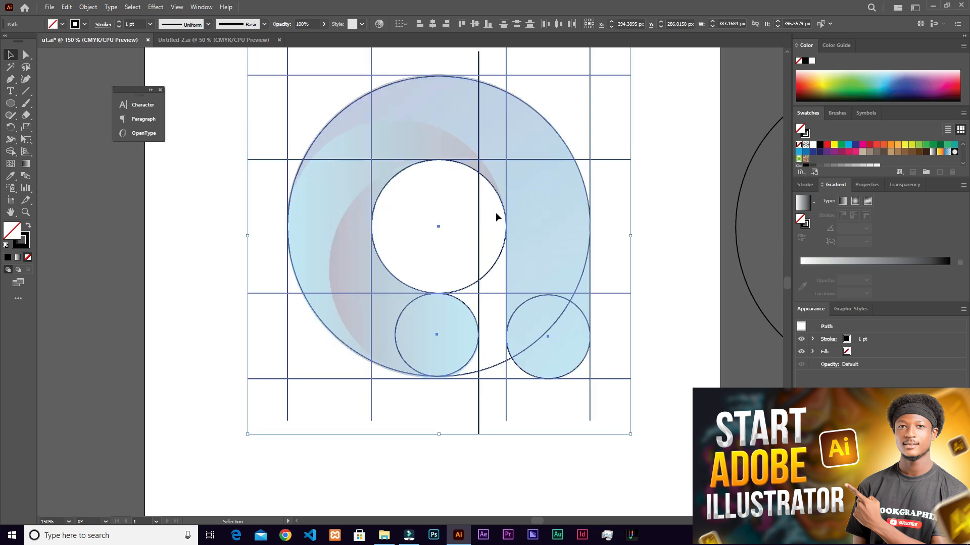
click(656, 184)
scroll(380, 218, up, 1)
scroll(374, 222, down, 1)
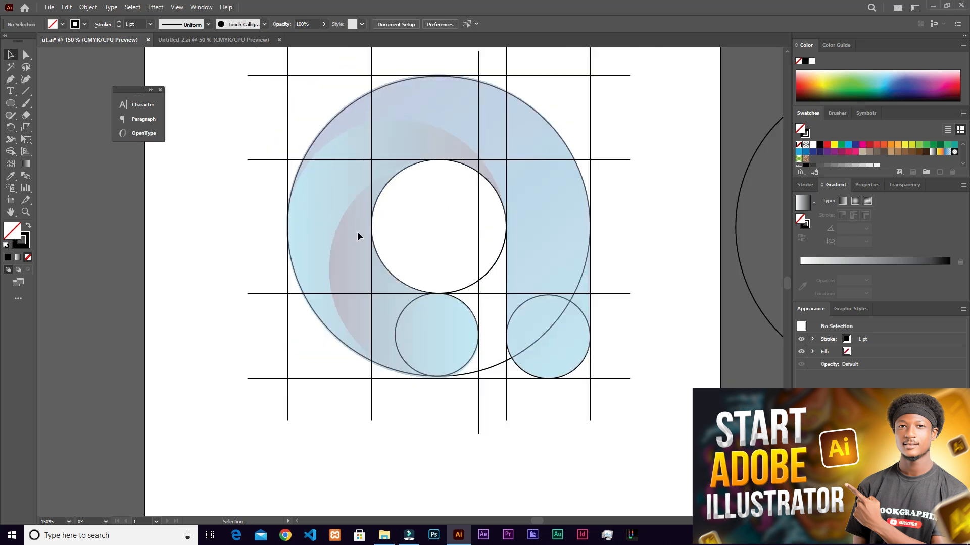
click(88, 7)
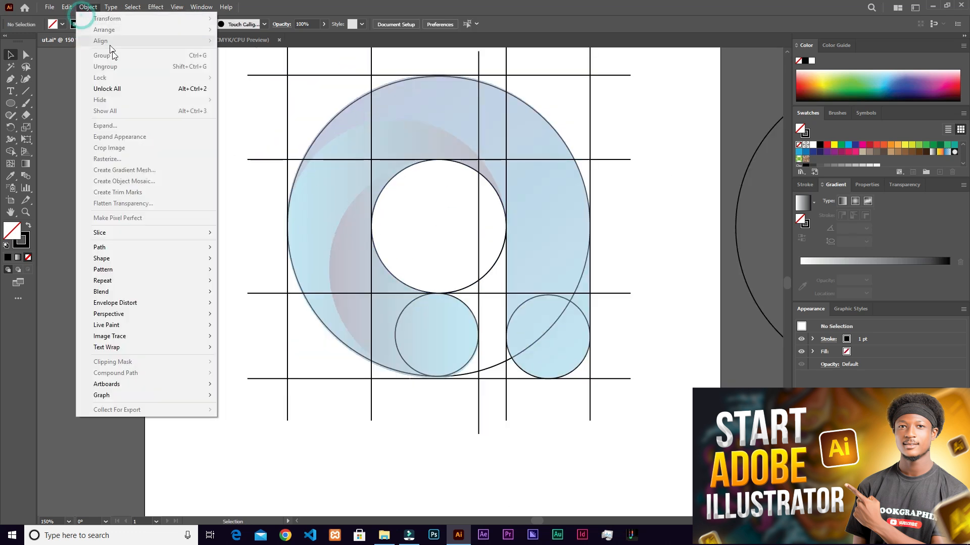
click(120, 88)
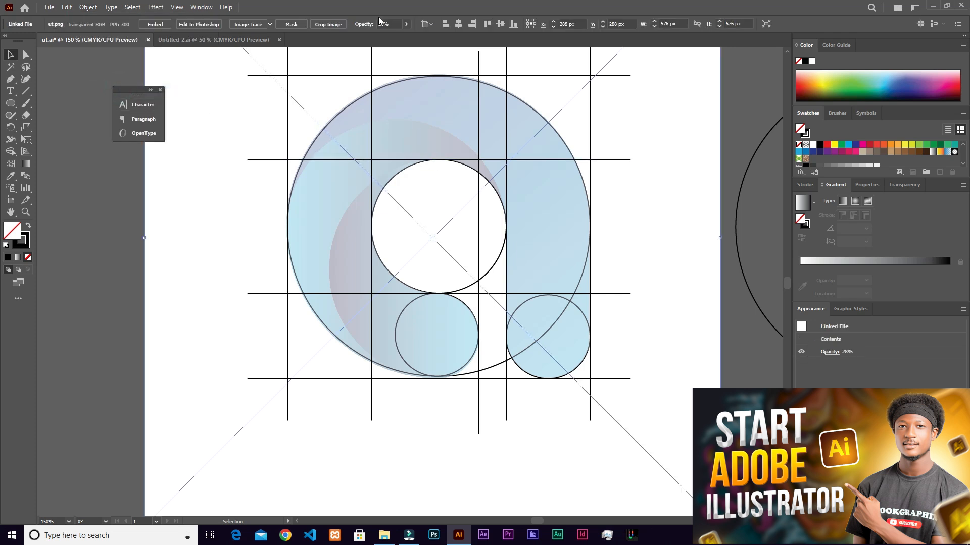
click(407, 25)
click(387, 38)
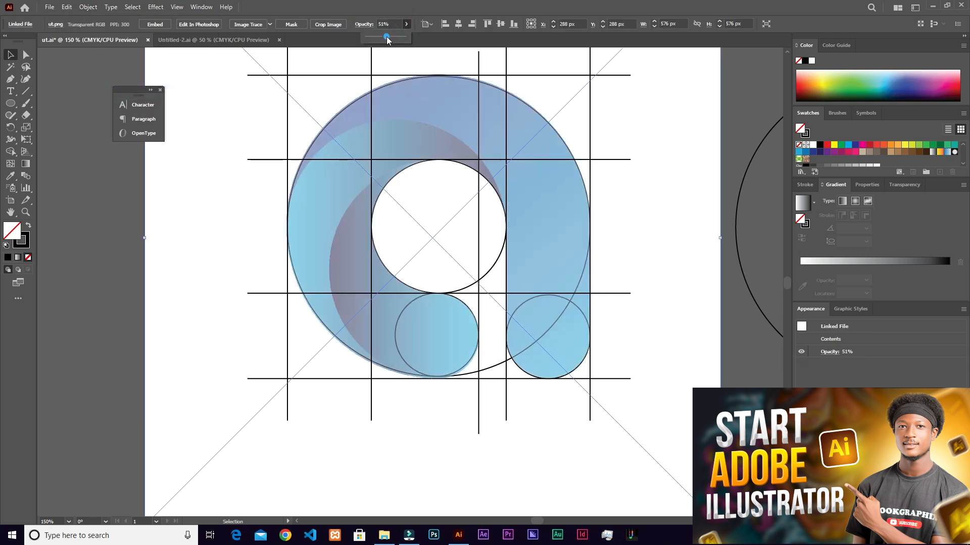
- Lock the reference image in place
click(88, 8)
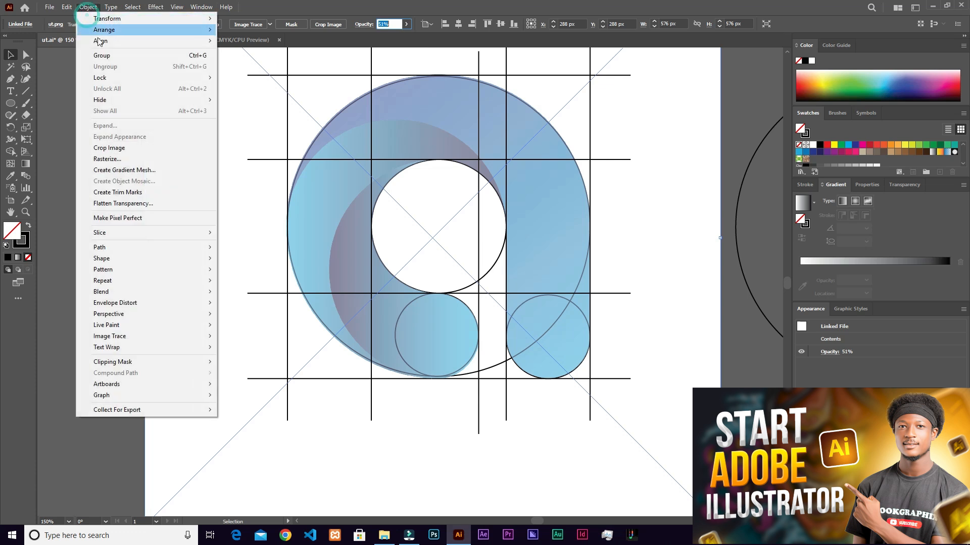
click(119, 78)
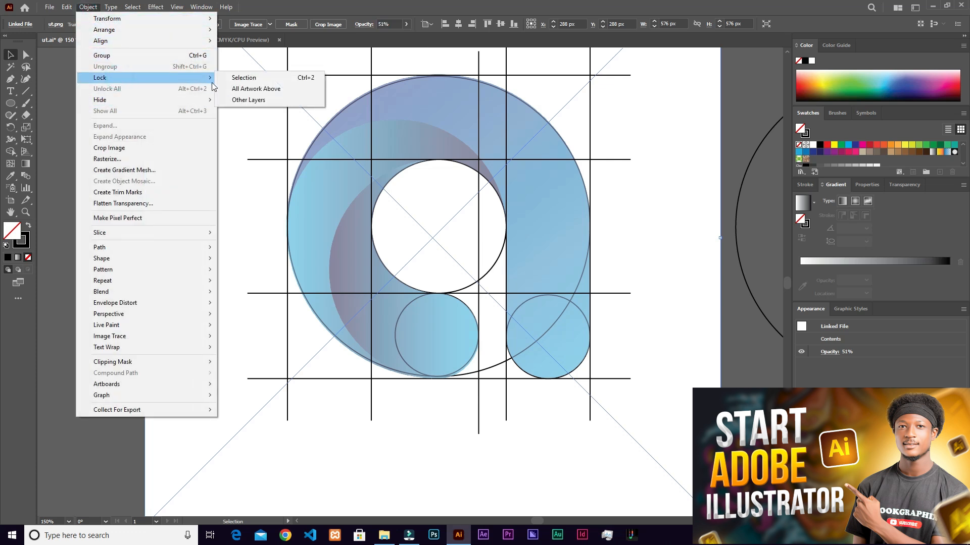
click(240, 78)
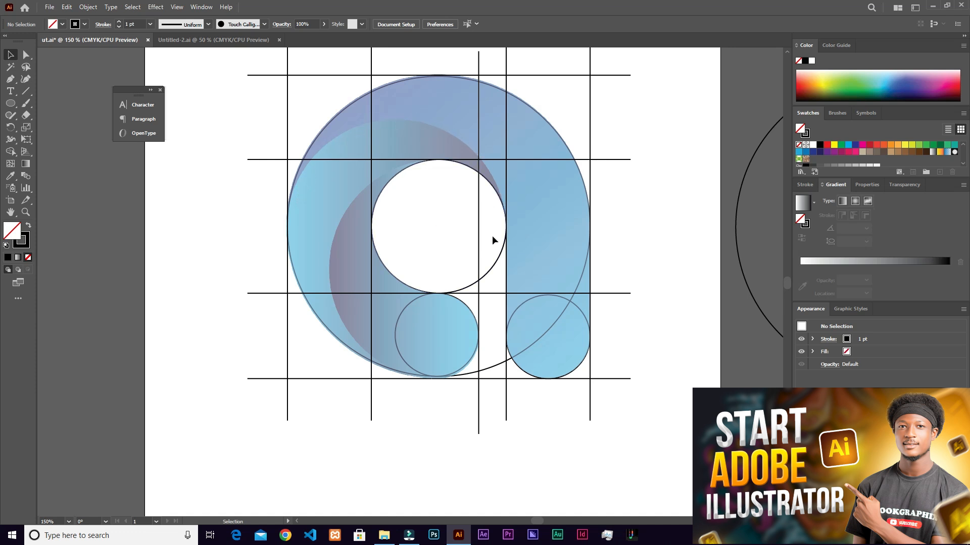
- Place a copy of the 303.81 px golden-ratio circle over the letter's bowl
scroll(486, 283, up, 3)
scroll(486, 283, up, 1)
scroll(486, 283, down, 1)
scroll(486, 284, down, 1)
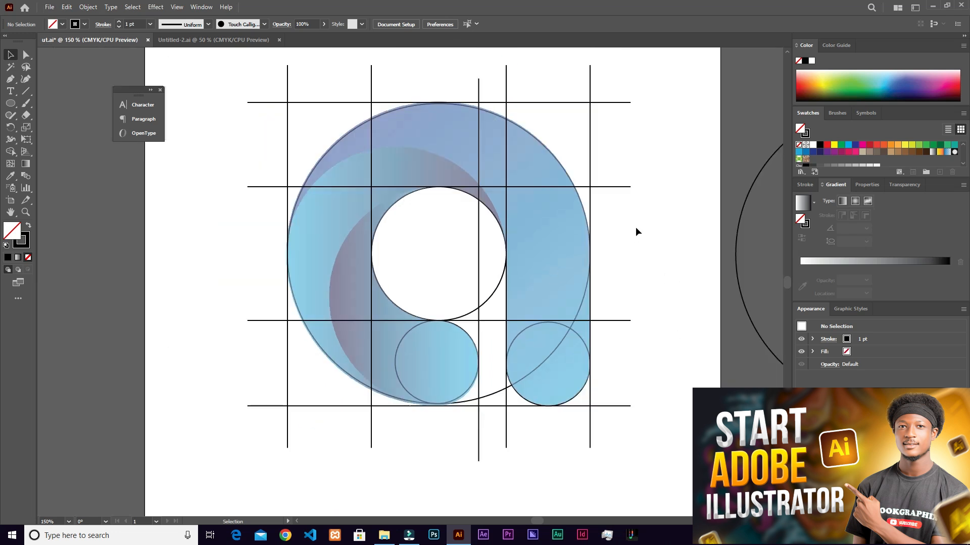
drag(684, 261, 137, 300)
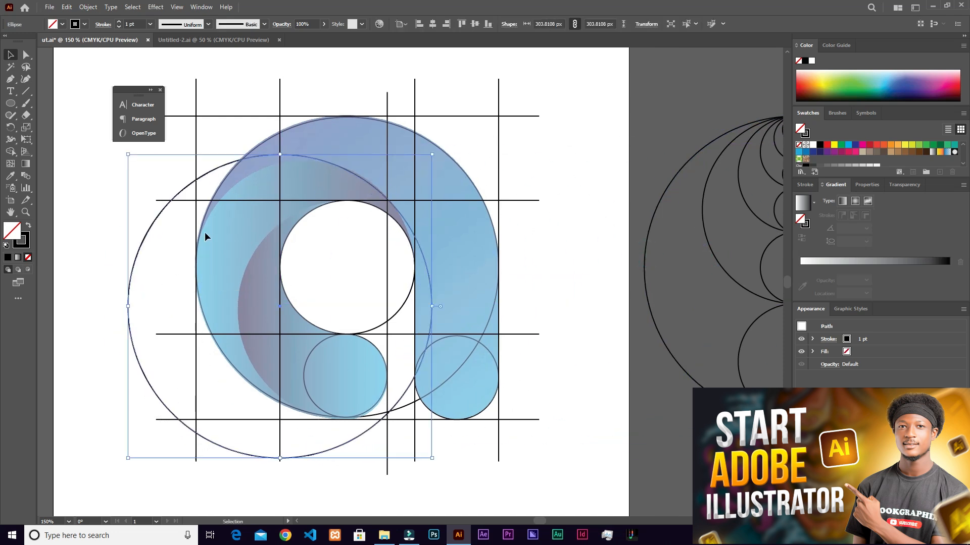
- Scale the copied circle to about 203.9 px and align its rightmost point with the vertical line along the counter's right edge
scroll(205, 234, up, 1)
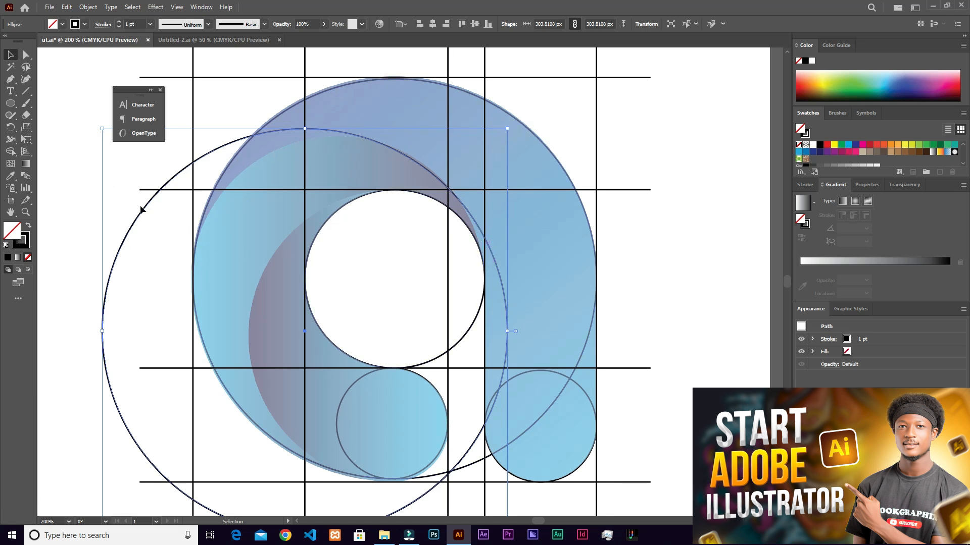
drag(102, 131, 236, 262)
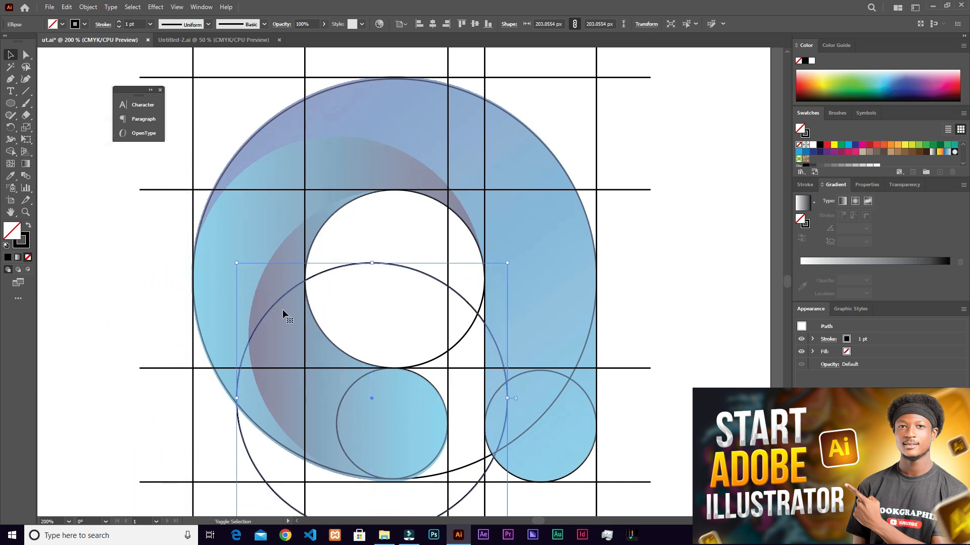
drag(369, 398, 345, 280)
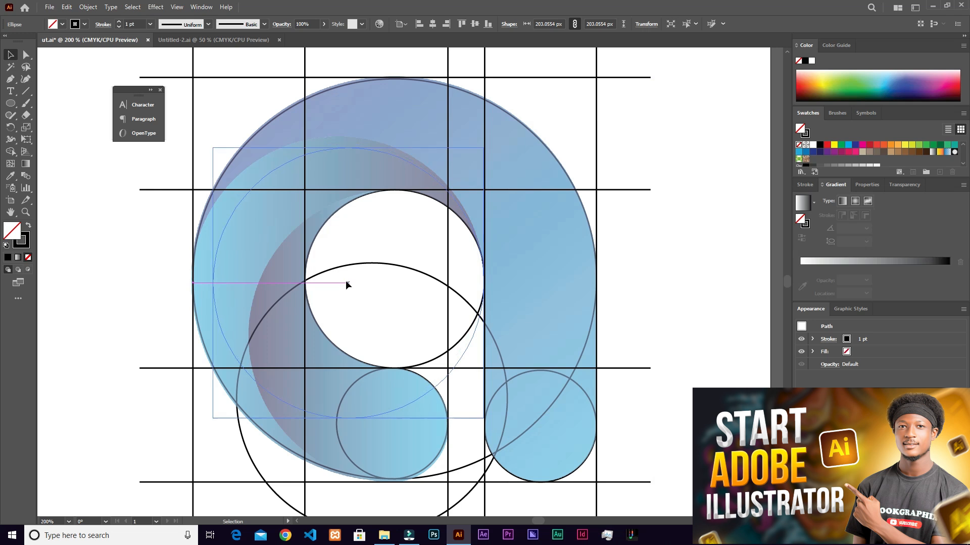
scroll(470, 297, up, 3)
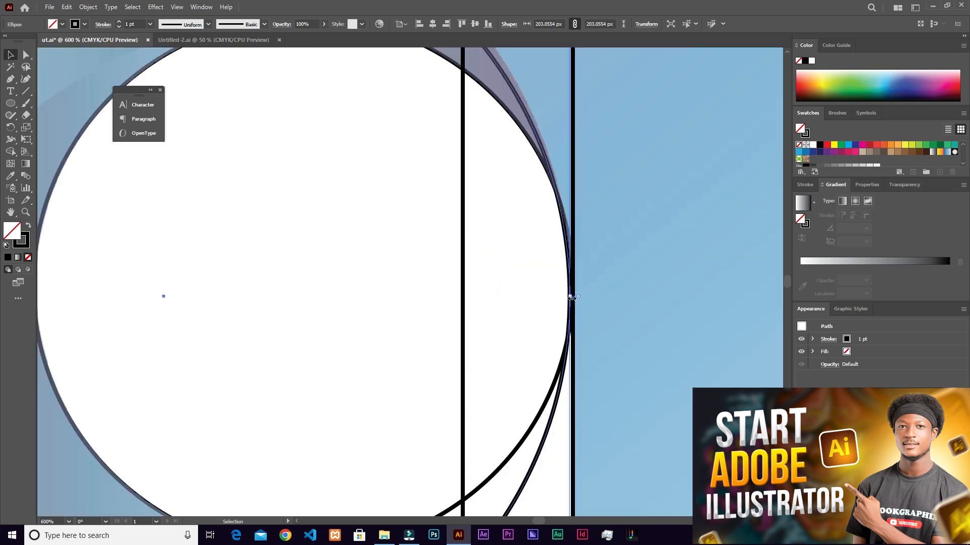
drag(569, 297, 572, 296)
scroll(539, 284, down, 3)
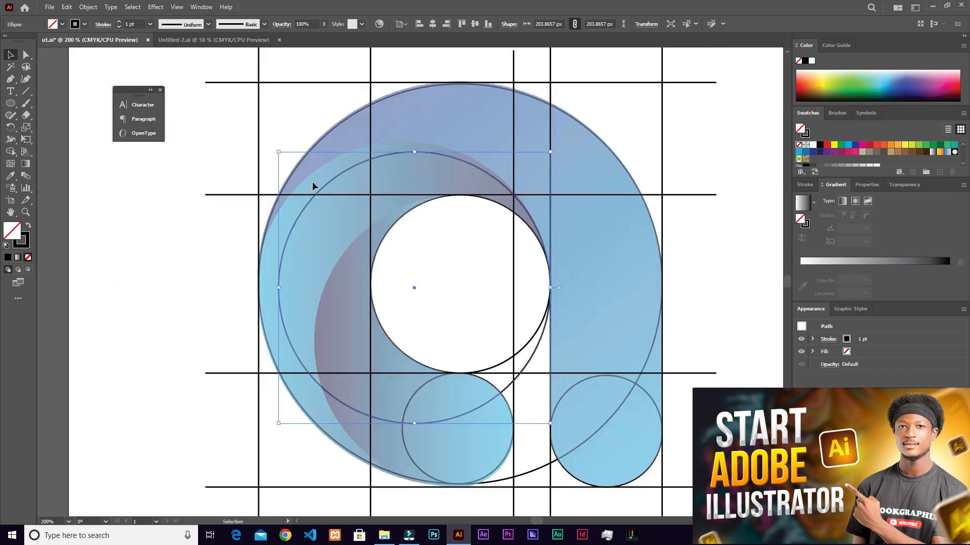
- Enlarge the copied circle to about 224.5 px and fit it to the outer curve of the light-blue inner shape
drag(278, 152, 155, 137)
drag(260, 423, 243, 440)
drag(396, 287, 397, 294)
drag(243, 293, 251, 299)
scroll(562, 295, up, 2)
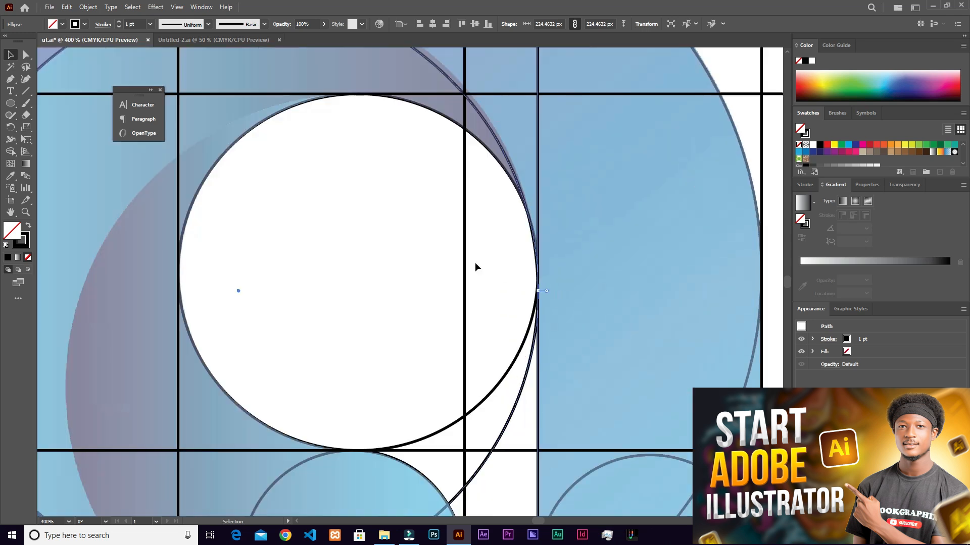
scroll(475, 265, down, 2)
scroll(277, 146, up, 2)
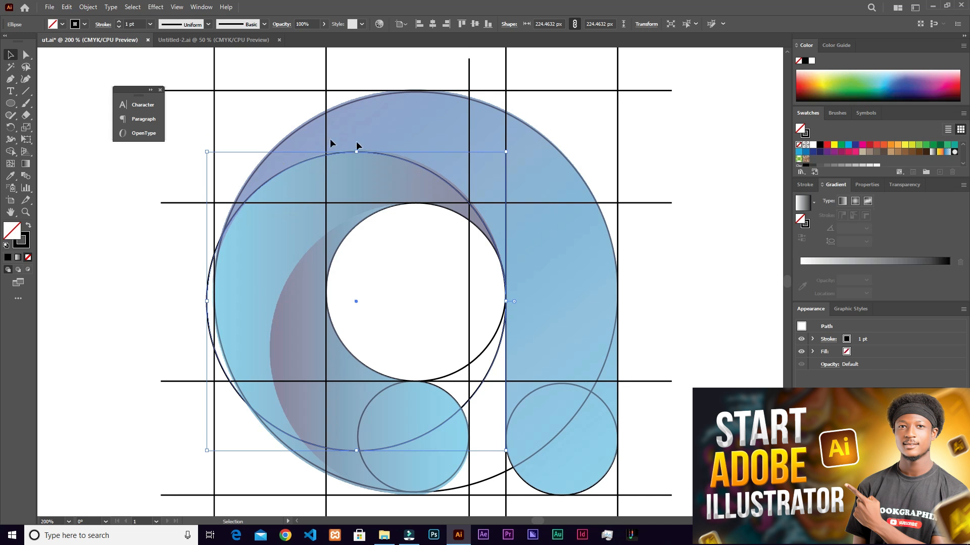
- Examine how the fitted circle follows the inner curve and meets the counter and vertical line on the right
click(180, 172)
scroll(446, 177, up, 3)
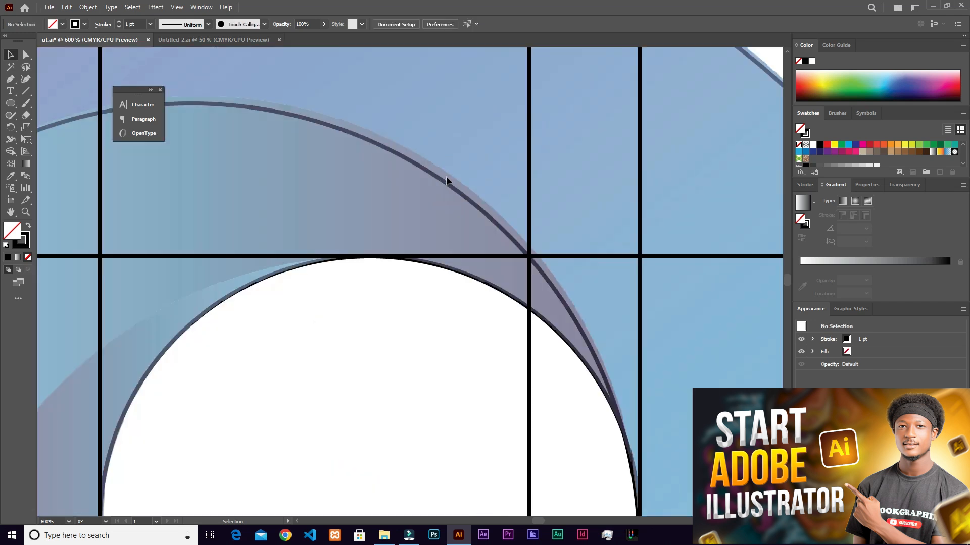
scroll(445, 178, down, 2)
scroll(555, 368, up, 2)
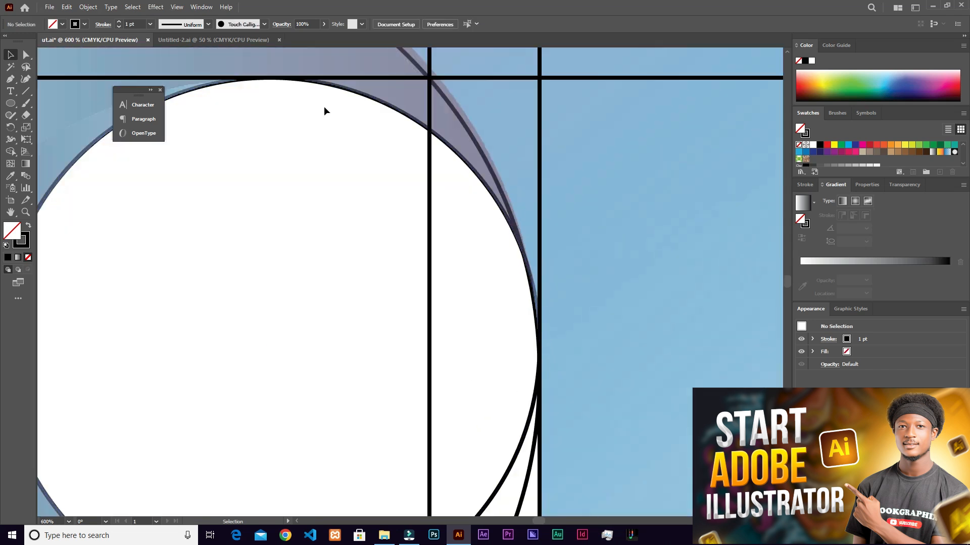
scroll(545, 341, down, 1)
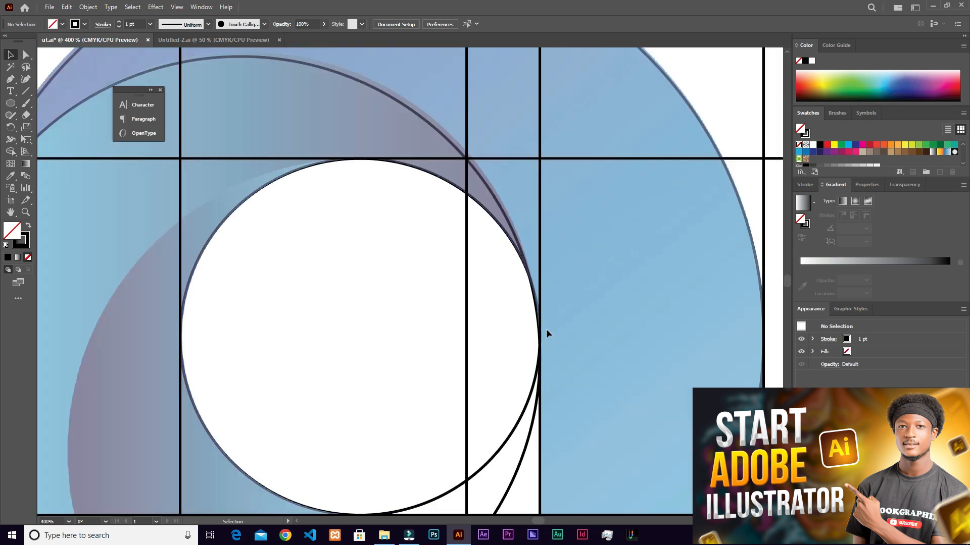
click(550, 332)
scroll(556, 331, up, 4)
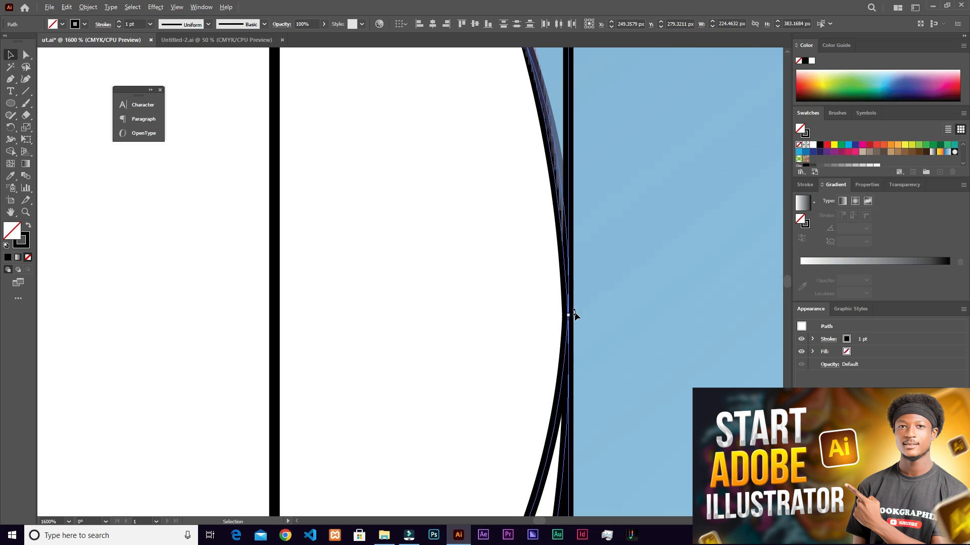
scroll(575, 315, down, 6)
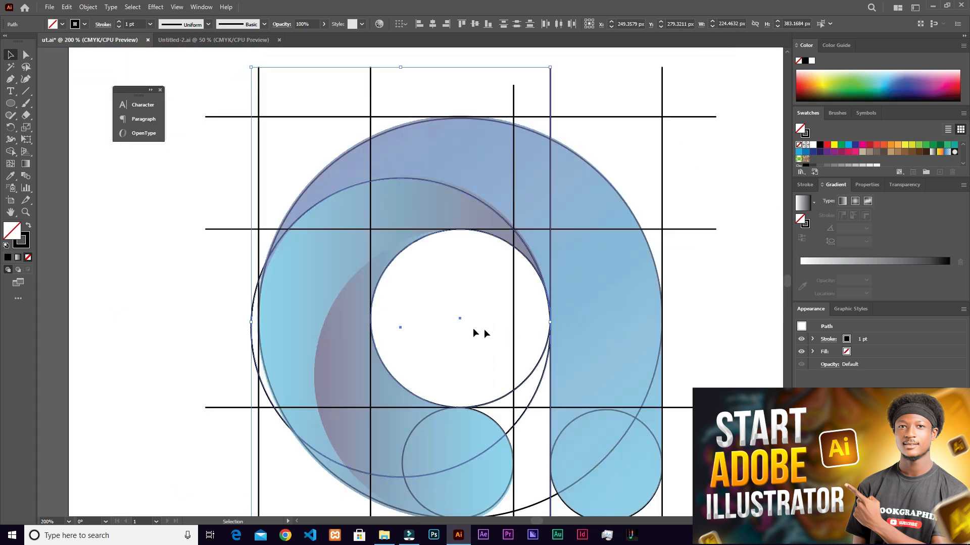
scroll(473, 328, down, 1)
click(205, 297)
scroll(430, 218, down, 1)
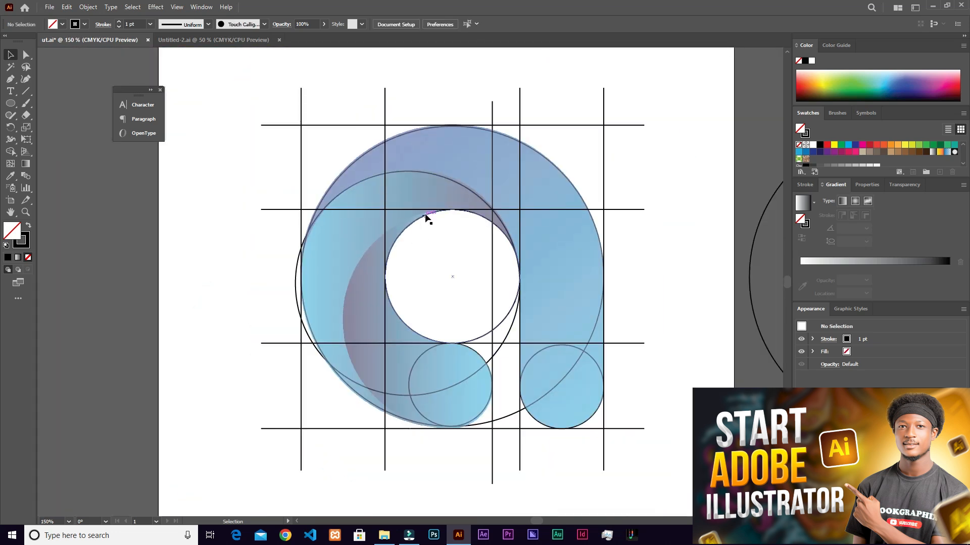
- Duplicate the 224.5 px circle and fit the copy to the darker inner curve, touching the counter's top edge
scroll(410, 262, up, 1)
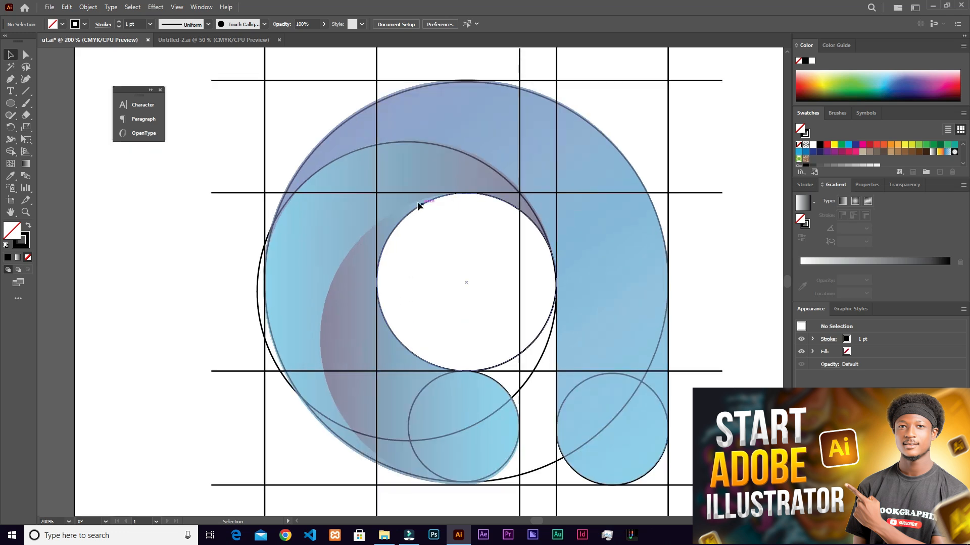
click(431, 145)
drag(430, 147, 495, 200)
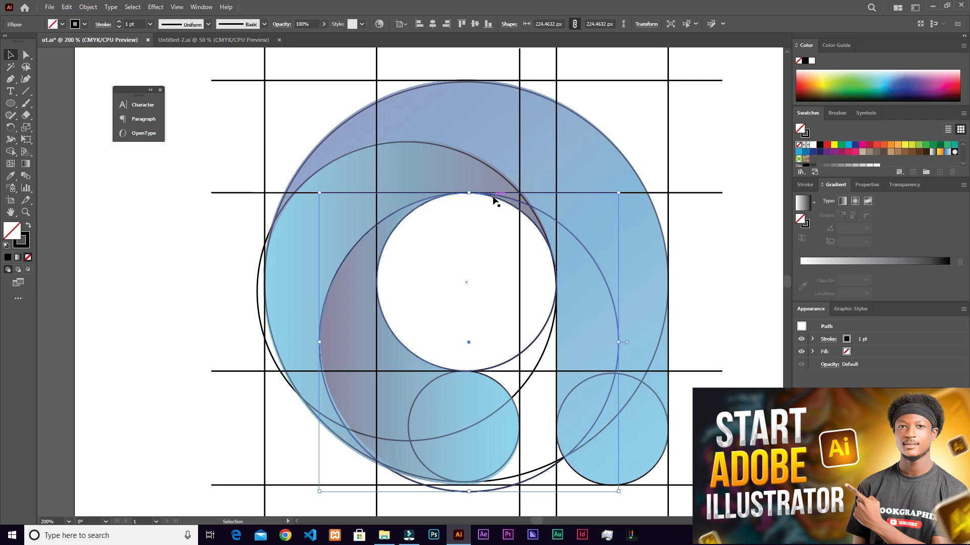
- Examine how both inner-curve circles overlap the counter, the bowl and the two small end circles
scroll(495, 200, down, 2)
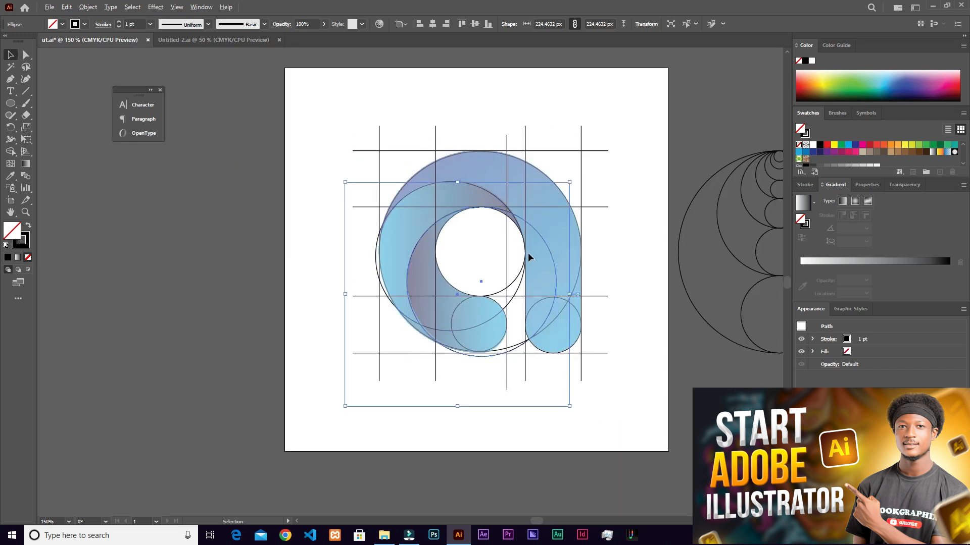
scroll(528, 255, up, 3)
scroll(539, 249, down, 4)
scroll(509, 219, up, 3)
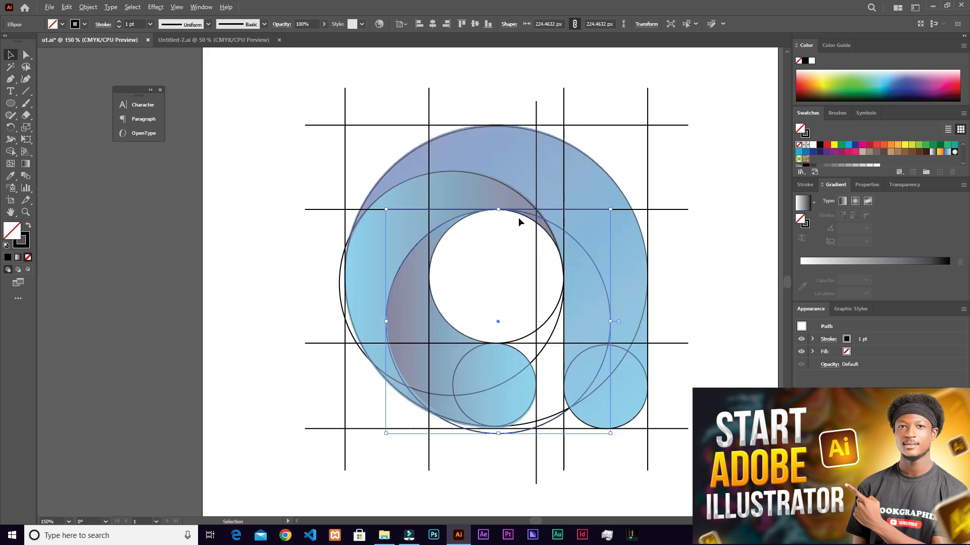
scroll(518, 220, up, 2)
scroll(510, 236, down, 1)
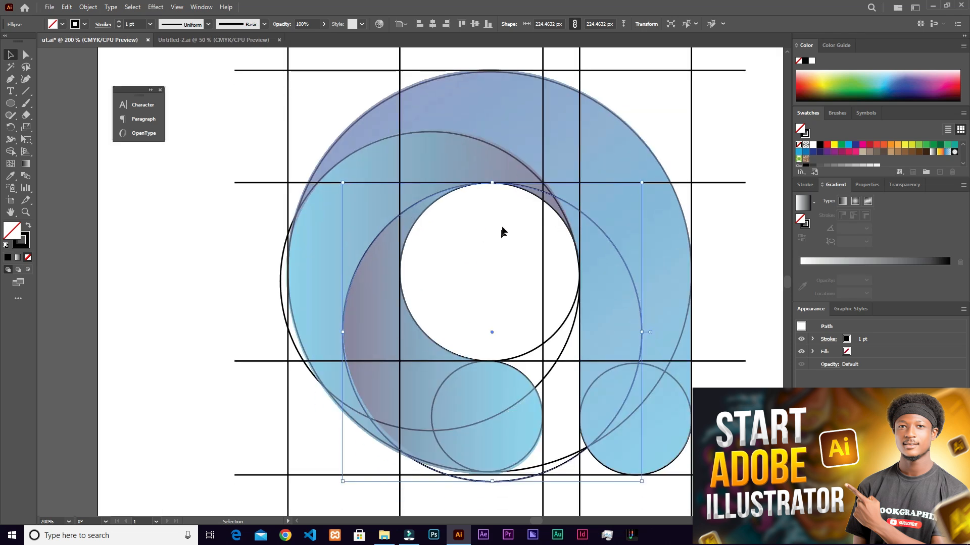
scroll(502, 232, down, 2)
click(664, 220)
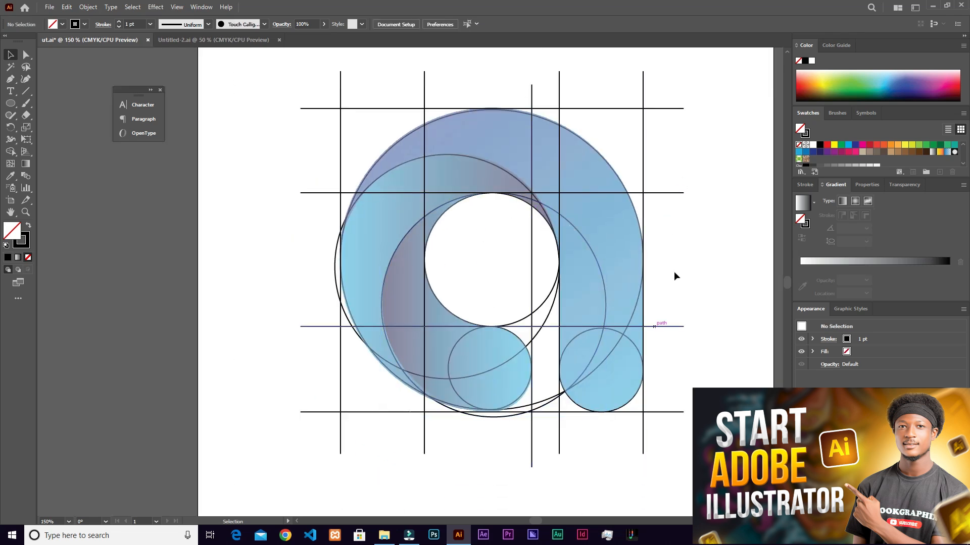
drag(671, 238, 572, 273)
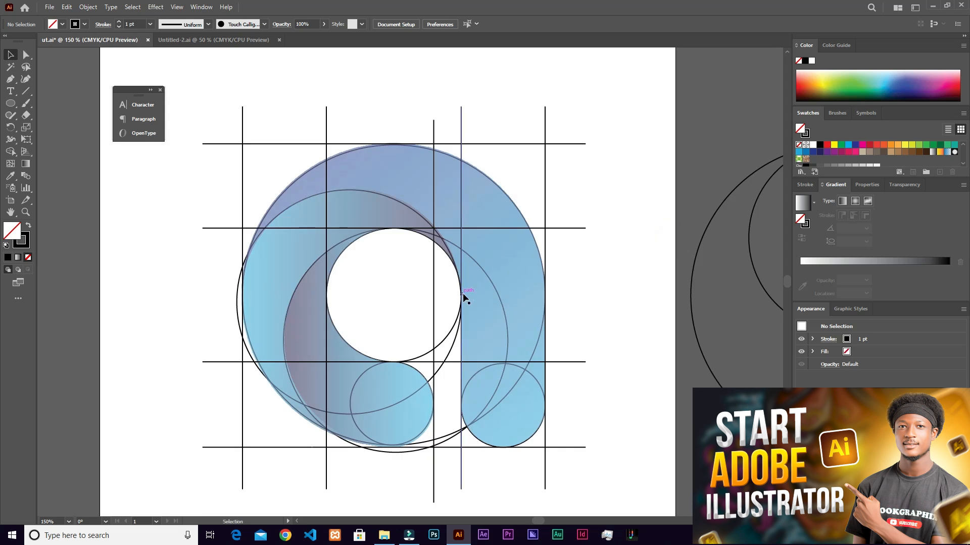
scroll(462, 293, down, 2)
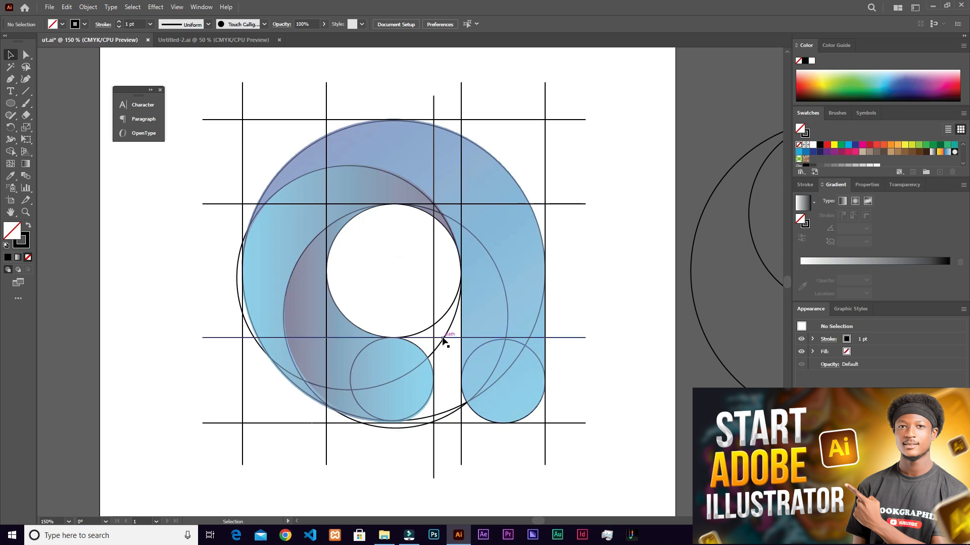
scroll(442, 338, up, 1)
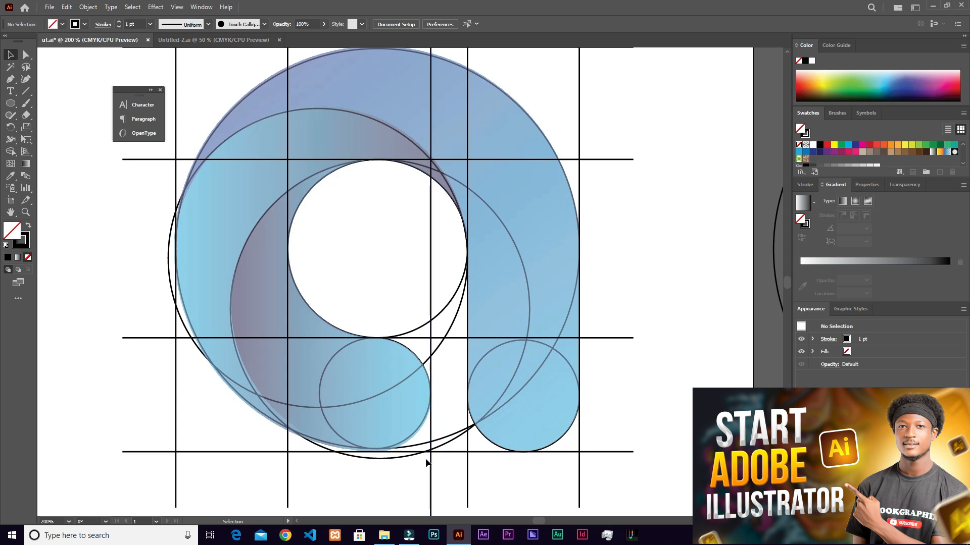
scroll(474, 293, down, 1)
scroll(475, 293, up, 2)
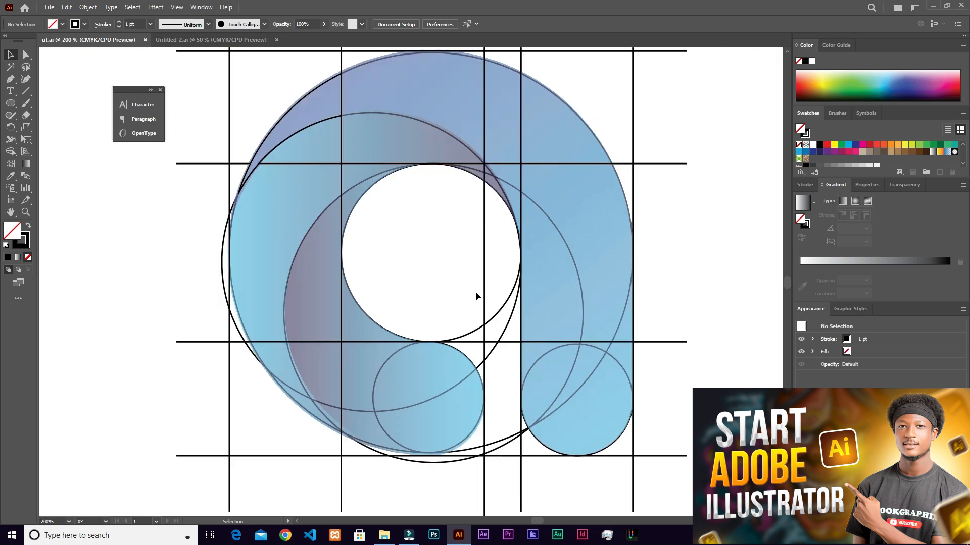
- Select all construction lines and circles and remove the excess line segments above and right of the letter with Shape Builder
scroll(475, 293, down, 1)
drag(236, 82, 617, 434)
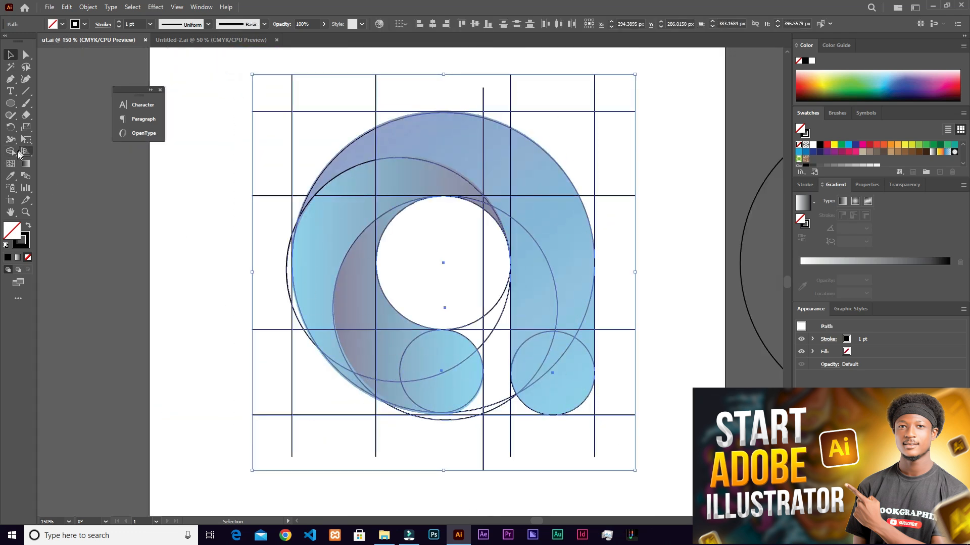
click(13, 154)
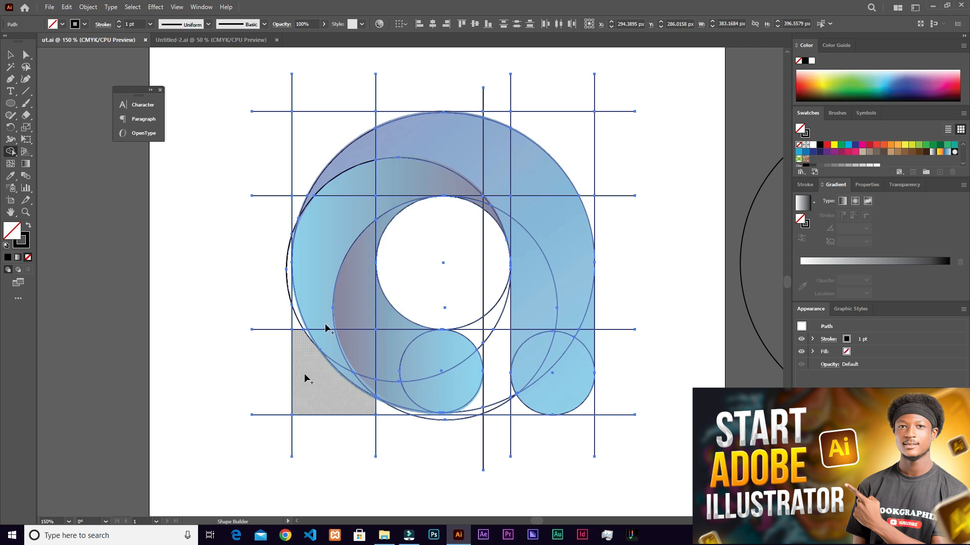
scroll(438, 82, up, 1)
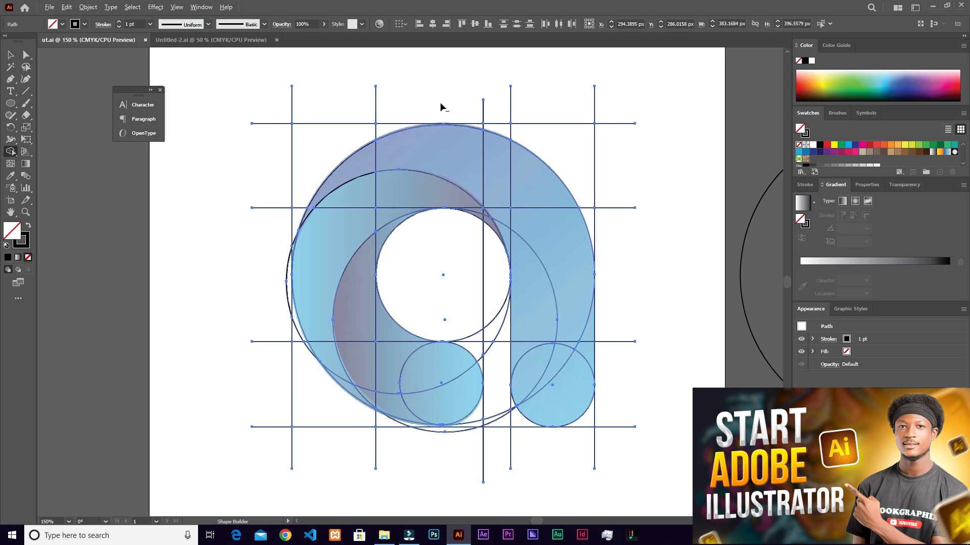
mouse_move(442, 100)
mouse_down()
mouse_move(338, 139)
mouse_move(338, 123)
mouse_up()
mouse_move(331, 124)
mouse_down()
mouse_move(505, 96)
mouse_move(490, 118)
mouse_move(531, 144)
mouse_up()
mouse_move(493, 98)
mouse_down()
mouse_move(644, 165)
mouse_move(608, 118)
mouse_move(605, 245)
mouse_up()
drag(625, 309, 585, 449)
- Remove the construction line ends extending left of and below the letter with Shape Builder
scroll(581, 400, down, 2)
scroll(566, 409, up, 2)
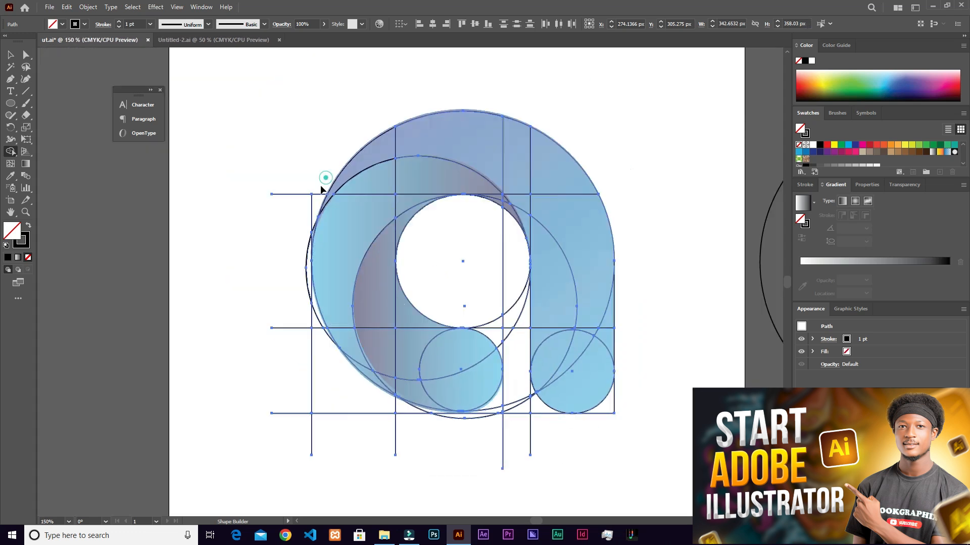
mouse_move(297, 188)
mouse_down()
mouse_move(286, 296)
mouse_move(410, 447)
mouse_up()
drag(561, 452, 482, 446)
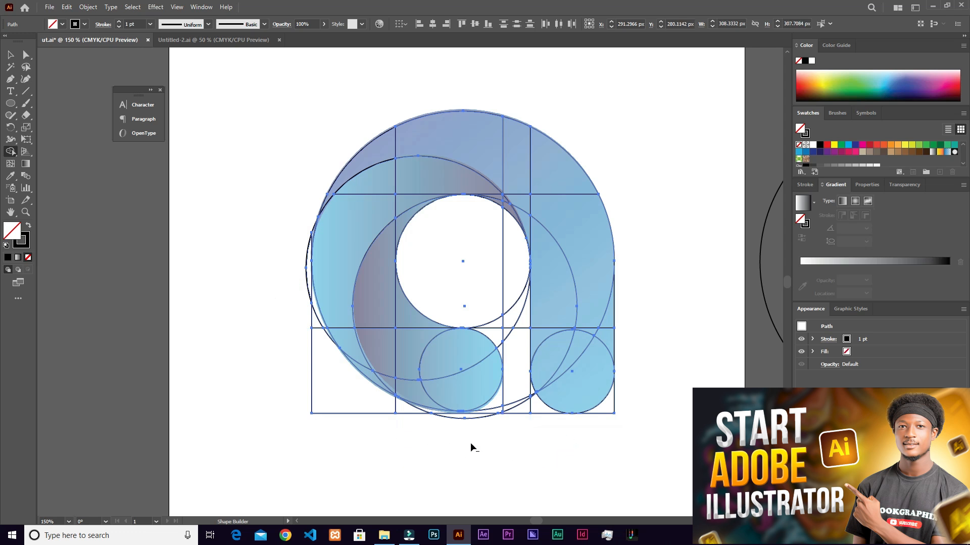
- Remove the excess arc and vertical line pieces outside the bowl's left edge with Shape Builder
scroll(505, 438, up, 1)
scroll(278, 233, up, 1)
mouse_move(242, 282)
mouse_down()
mouse_move(242, 303)
mouse_move(275, 359)
mouse_move(267, 374)
mouse_up()
drag(253, 414, 317, 485)
drag(256, 335, 251, 290)
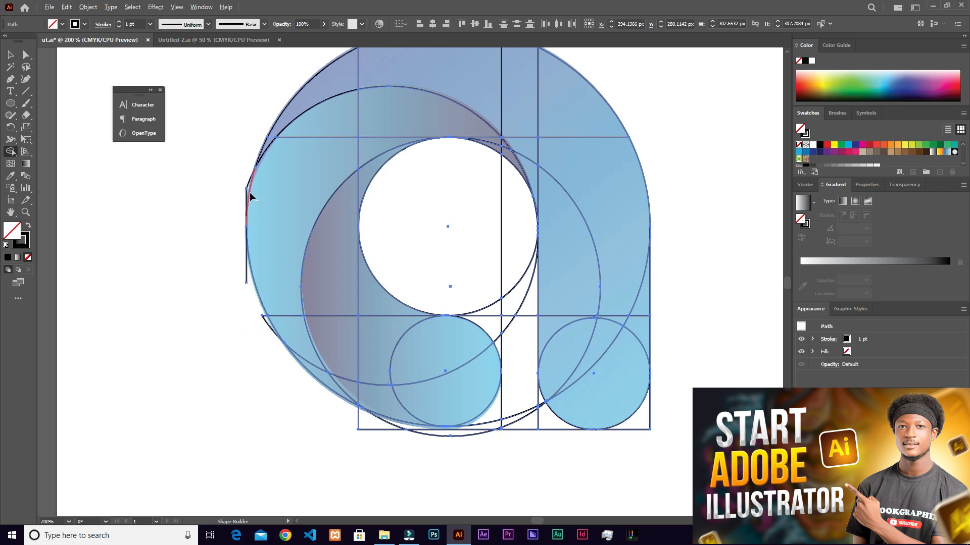
scroll(251, 197, up, 3)
drag(232, 156, 241, 189)
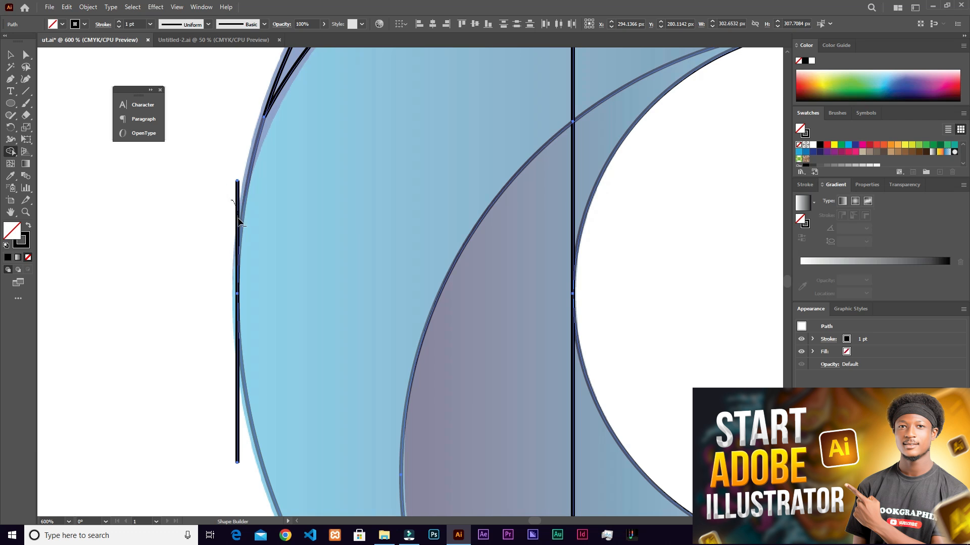
alt+click(239, 225)
mouse_move(222, 436)
mouse_down()
mouse_move(238, 459)
mouse_move(248, 445)
mouse_up()
key(ctrl+0)
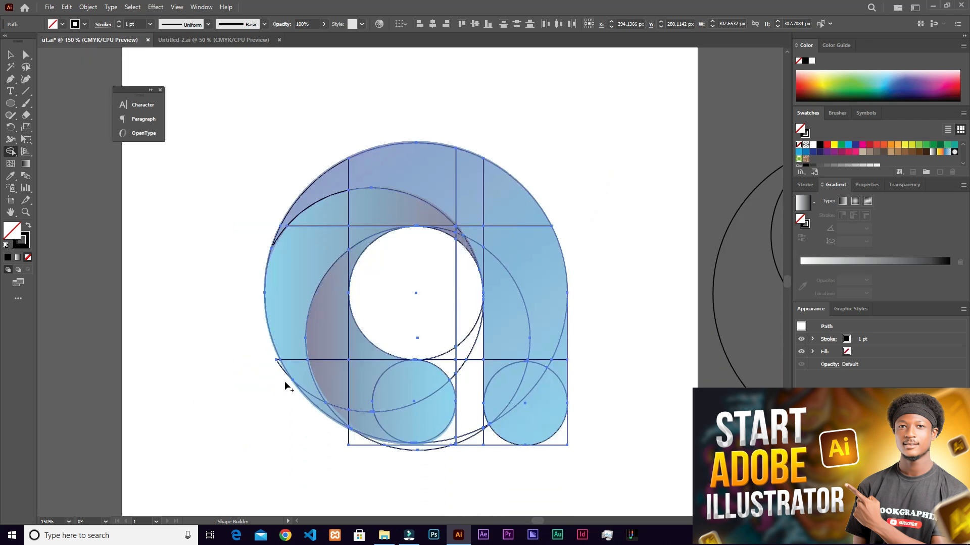
- Remove the line and arc pieces outside the bowl's lower edge with Shape Builder
alt+scroll(283, 384, up, 3)
scroll(520, 390, down, 2)
alt+scroll(521, 387, down, 2)
drag(556, 370, 474, 335)
alt+scroll(489, 417, up, 2)
mouse_move(392, 392)
alt+mouse_down()
mouse_move(462, 420)
mouse_move(423, 383)
mouse_move(477, 399)
mouse_move(627, 366)
mouse_move(664, 315)
alt+mouse_up()
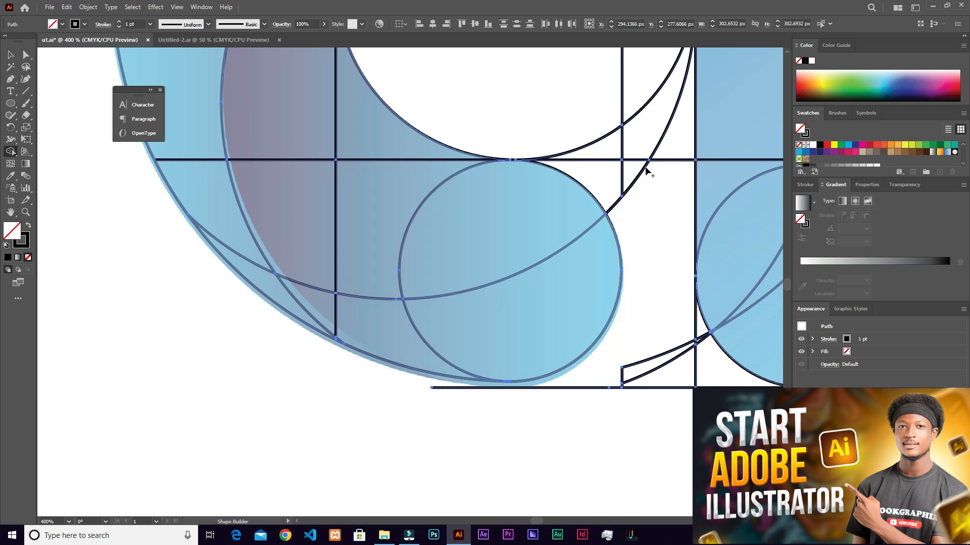
- Clear the counter arcs and construction lines crossing the gap between the bowl's end circle and the stem with Shape Builder
drag(658, 206, 495, 274)
mouse_move(351, 149)
alt+mouse_down()
mouse_move(445, 192)
mouse_move(485, 245)
mouse_move(489, 345)
alt+mouse_up()
alt+drag(425, 198, 461, 277)
alt+drag(426, 128, 509, 242)
alt+drag(447, 233, 477, 309)
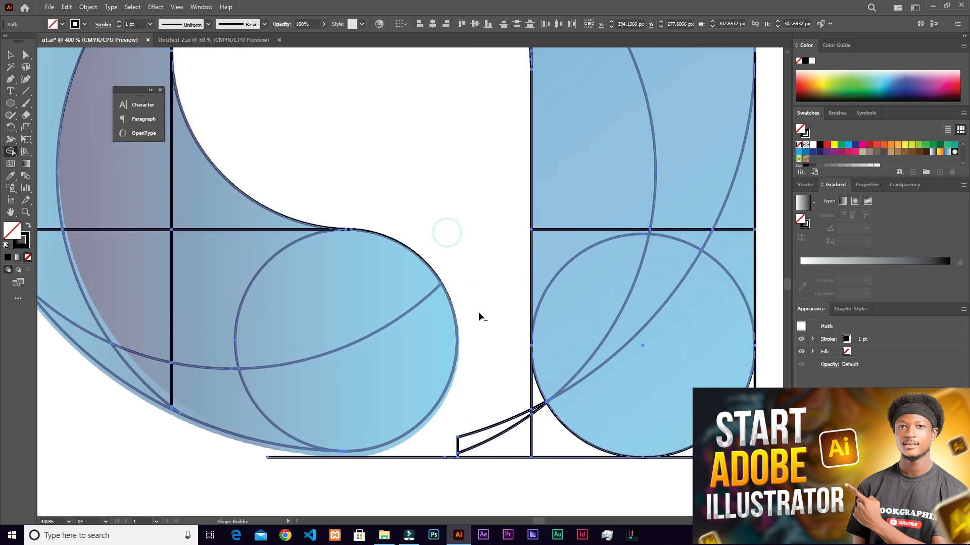
- Remove the leftover pieces at the bottom of the gap and outside the stem's rounded lower end
alt+drag(477, 439, 466, 461)
alt+click(463, 458)
alt+drag(537, 456, 562, 447)
alt+click(536, 409)
alt+click(530, 412)
alt+click(740, 444)
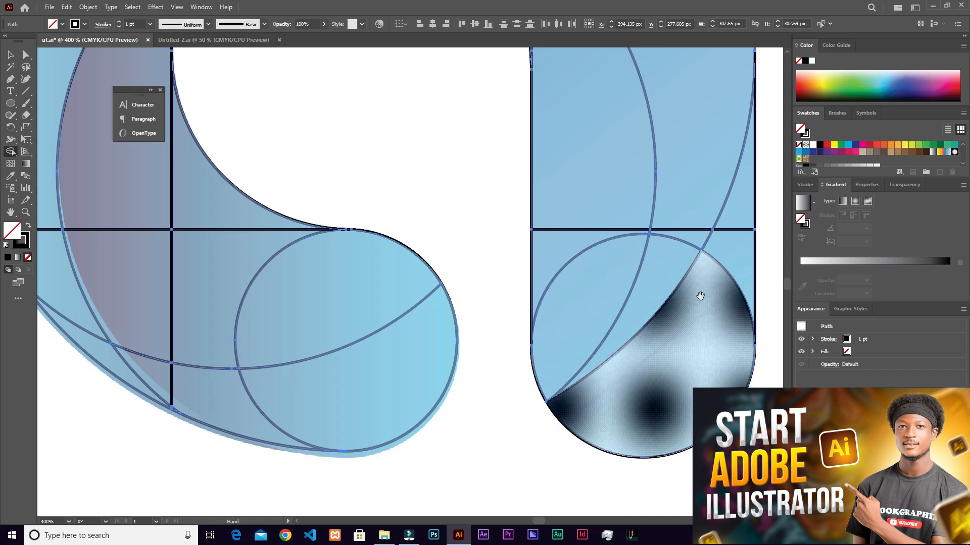
- Examine the trimmed letter and the overlapping segments at the counter's upper right
drag(699, 297, 628, 481)
scroll(512, 310, down, 2)
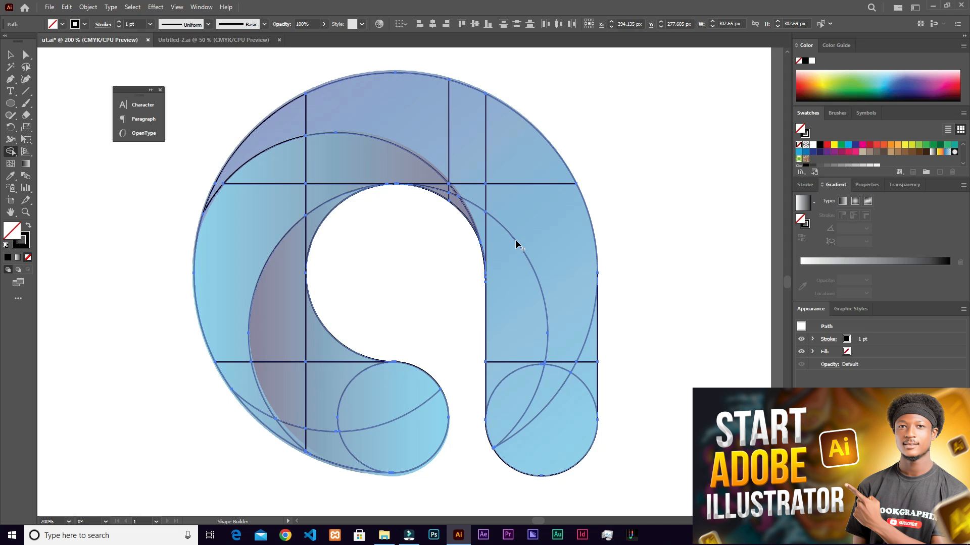
scroll(400, 336, up, 1)
scroll(399, 328, down, 1)
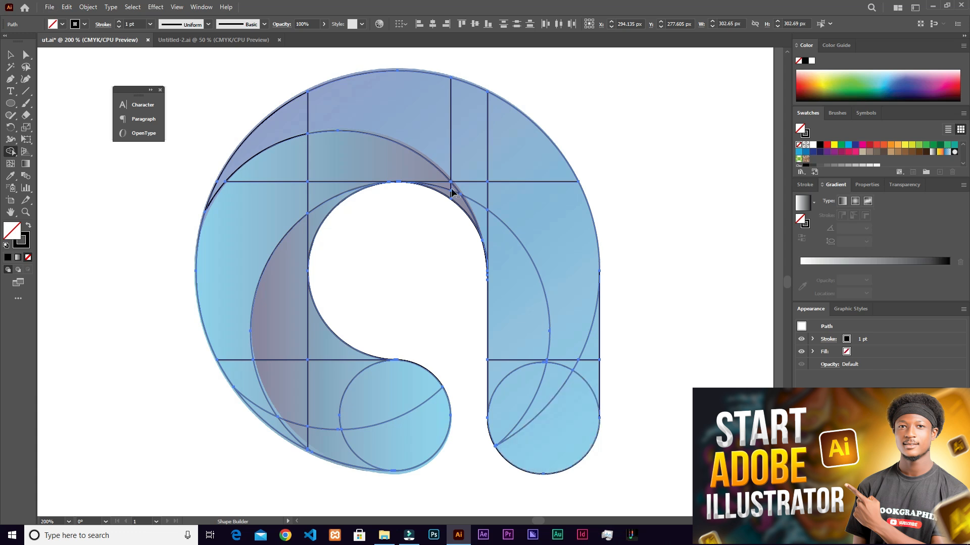
scroll(450, 190, down, 2)
scroll(452, 210, up, 1)
- Deselect the trimmed artwork and unlock the locked reference image
key(v)
click(408, 264)
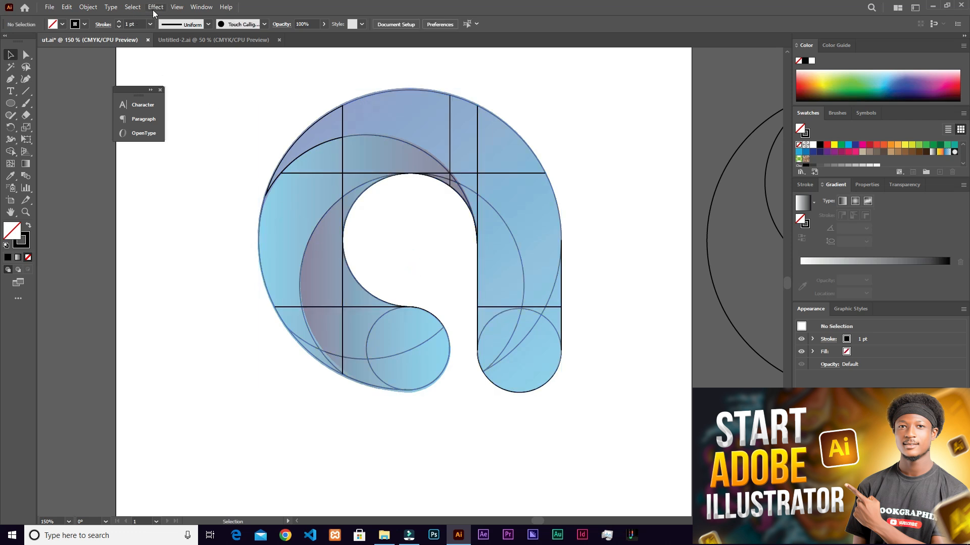
click(88, 8)
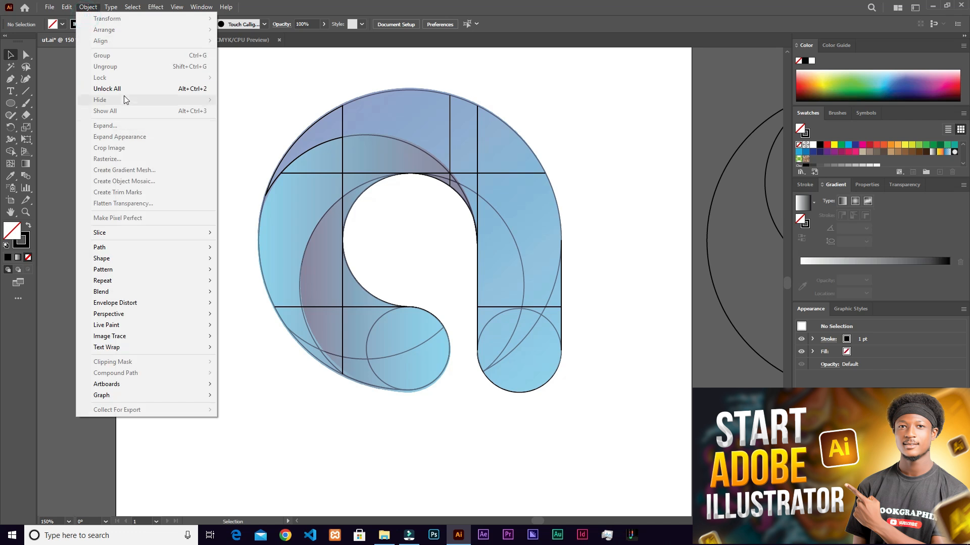
click(124, 89)
scroll(573, 251, down, 2)
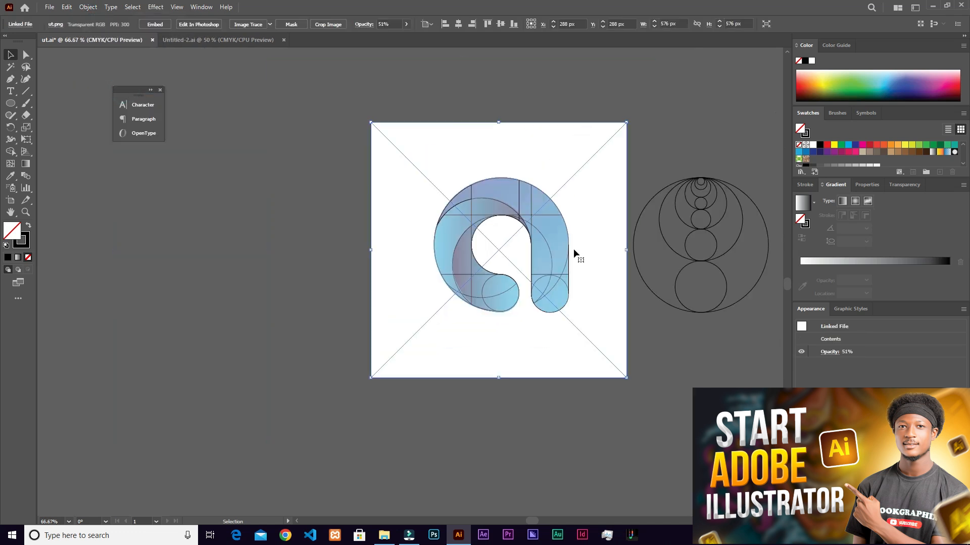
click(646, 108)
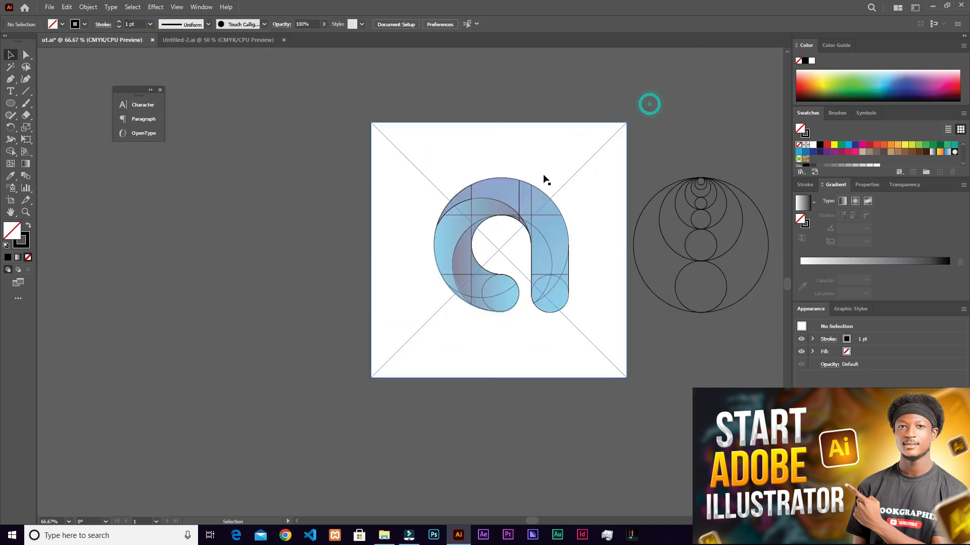
- Duplicate the reference image beside the letter, scale the copy to about 281 px wide, and set its opacity to 100%
drag(498, 191, 300, 195)
drag(427, 123, 365, 188)
drag(320, 253, 385, 245)
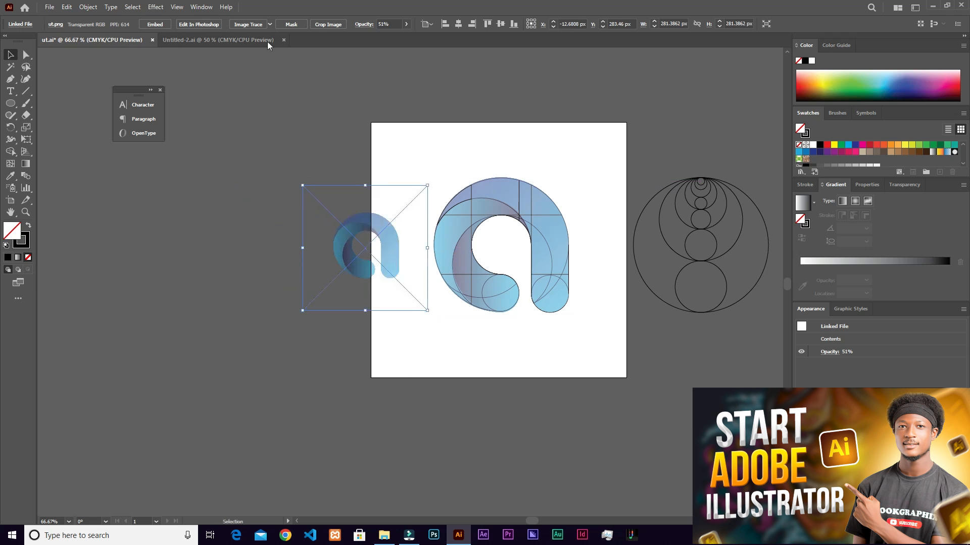
click(406, 24)
drag(386, 37, 417, 40)
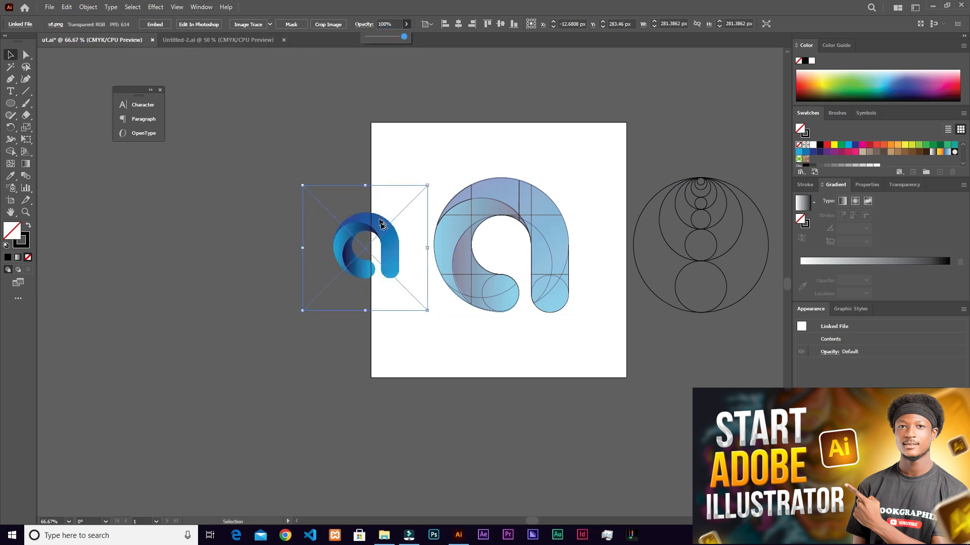
- Place the small reference copy in the artboard's upper-left area and lock both reference images
scroll(384, 226, up, 2)
drag(382, 267, 495, 95)
drag(444, 191, 360, 333)
click(480, 211)
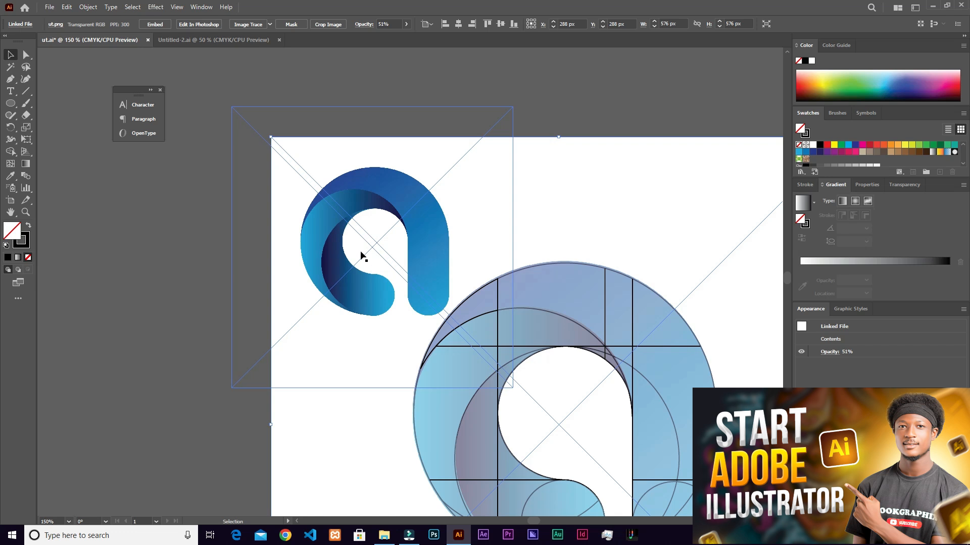
scroll(478, 251, up, 1)
drag(478, 251, 313, 171)
key(ctrl+2)
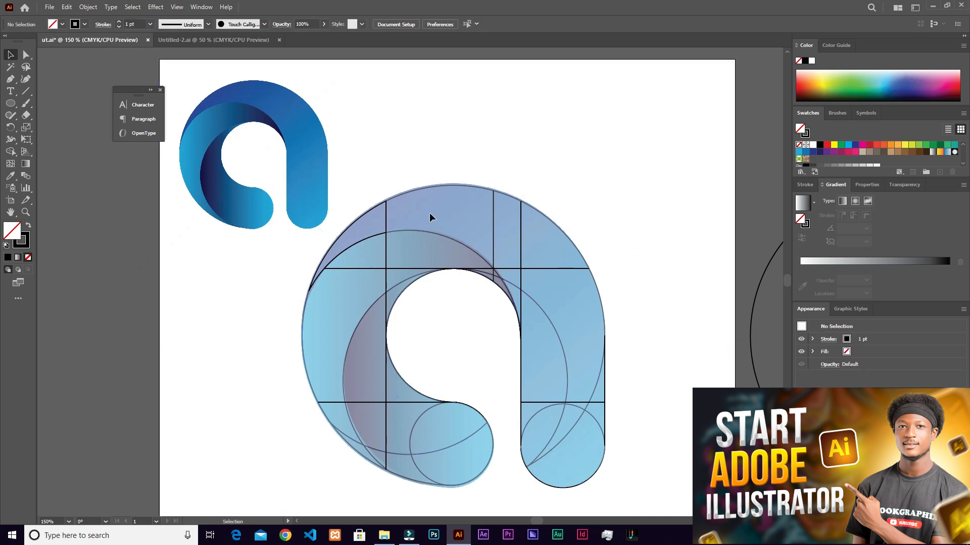
- Select all the letter's construction paths and merge the upper arc and stem regions into one shape with Shape Builder
drag(318, 246, 601, 471)
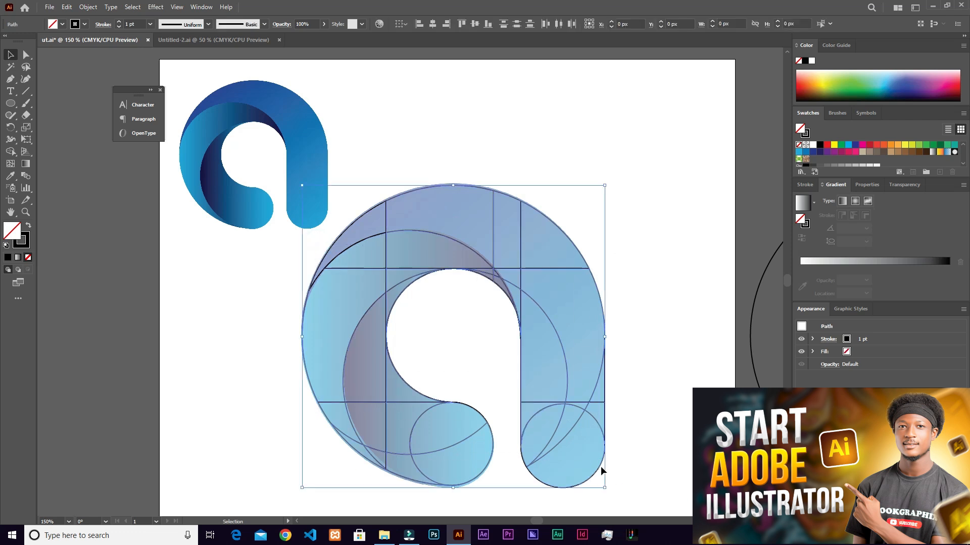
click(10, 151)
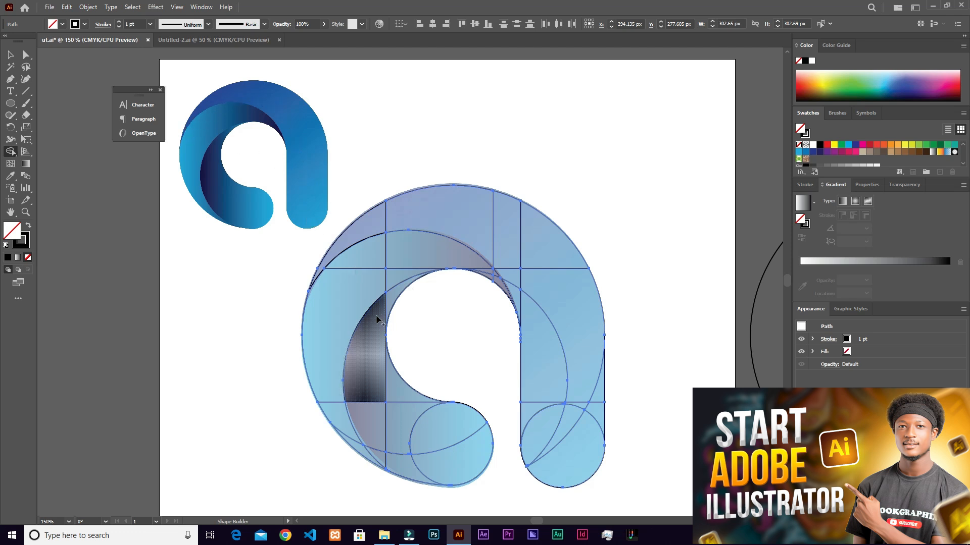
scroll(314, 291, up, 3)
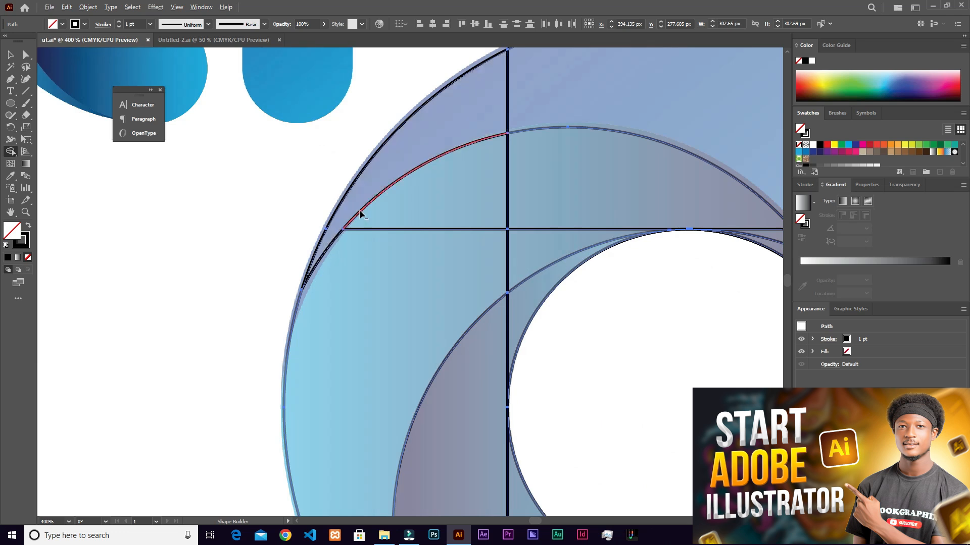
scroll(359, 210, down, 3)
mouse_move(401, 167)
mouse_down()
mouse_move(525, 144)
mouse_move(552, 149)
mouse_move(593, 184)
mouse_move(641, 238)
mouse_move(686, 364)
mouse_move(691, 457)
mouse_up()
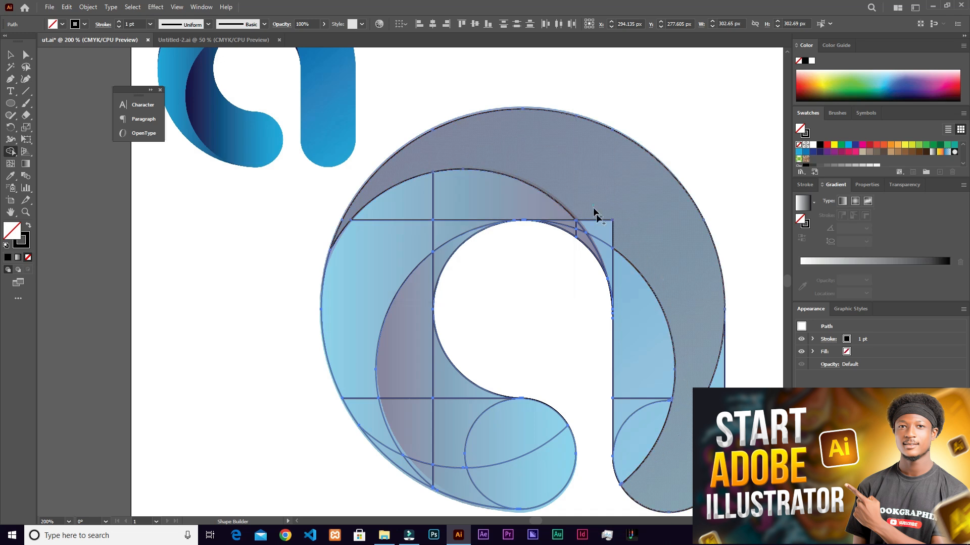
drag(594, 209, 622, 278)
mouse_move(648, 376)
mouse_down()
mouse_move(636, 428)
mouse_move(660, 461)
mouse_up()
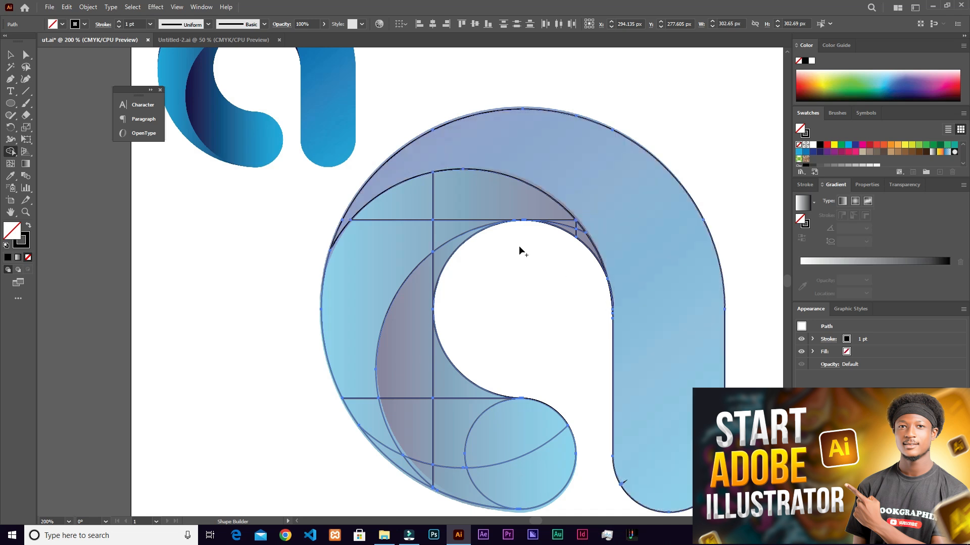
- Try to clear the small segments at the counter's upper right with Shape Builder, and undo it
scroll(239, 111, up, 3)
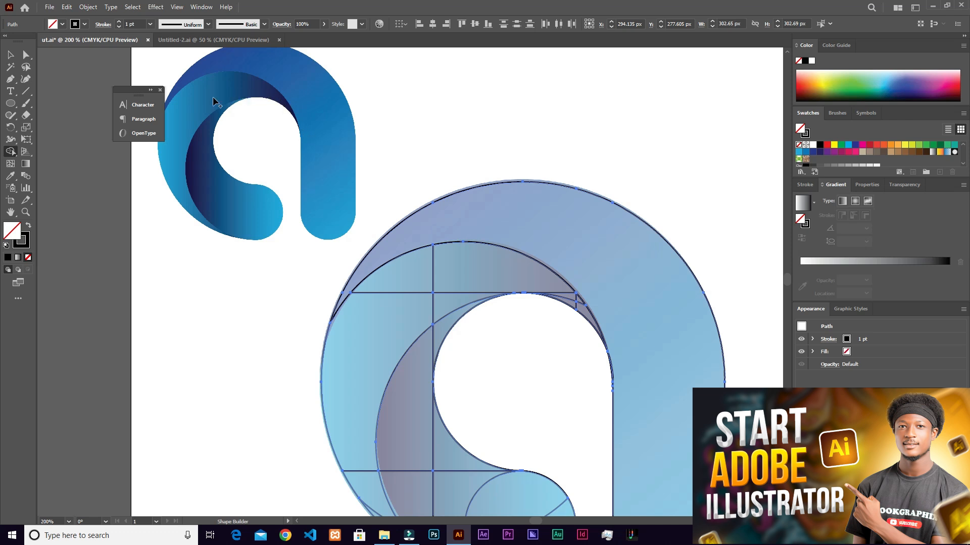
scroll(573, 403, up, 2)
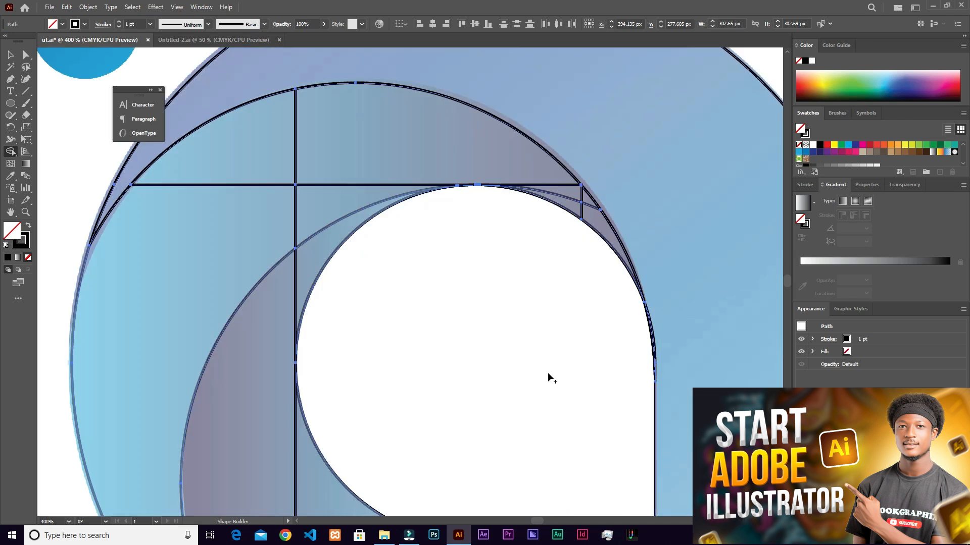
scroll(550, 376, down, 2)
mouse_move(608, 185)
mouse_down()
mouse_move(548, 132)
mouse_move(568, 147)
mouse_up()
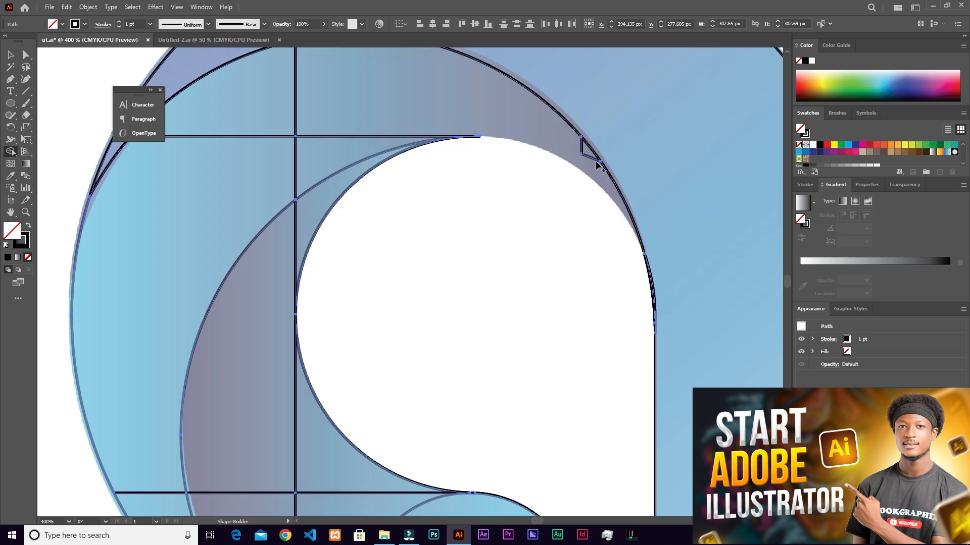
key(ctrl+z)
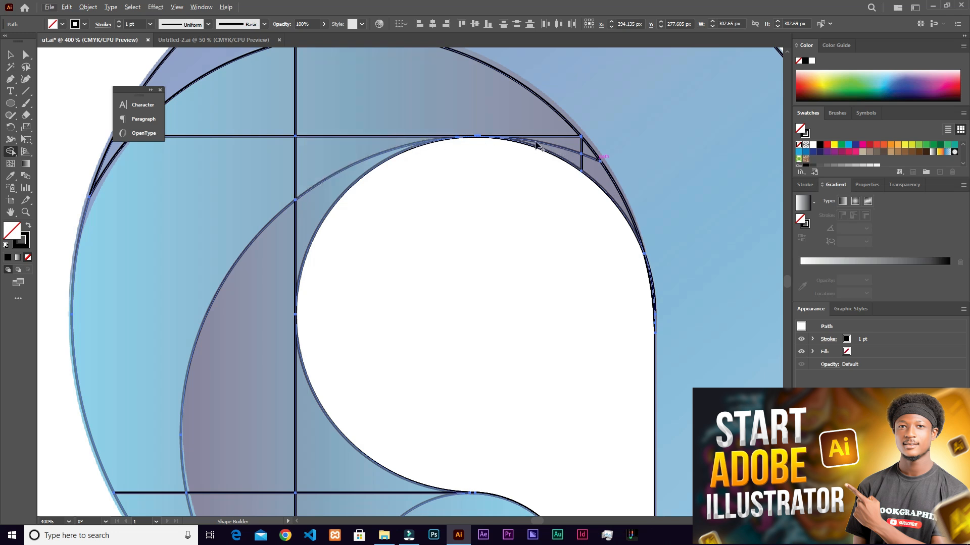
- Merge the segments of the lighter inner curve, from the counter's upper right around the bowl's left side, into one shape
mouse_move(593, 173)
mouse_down()
mouse_move(579, 147)
mouse_move(582, 159)
mouse_move(530, 126)
mouse_up()
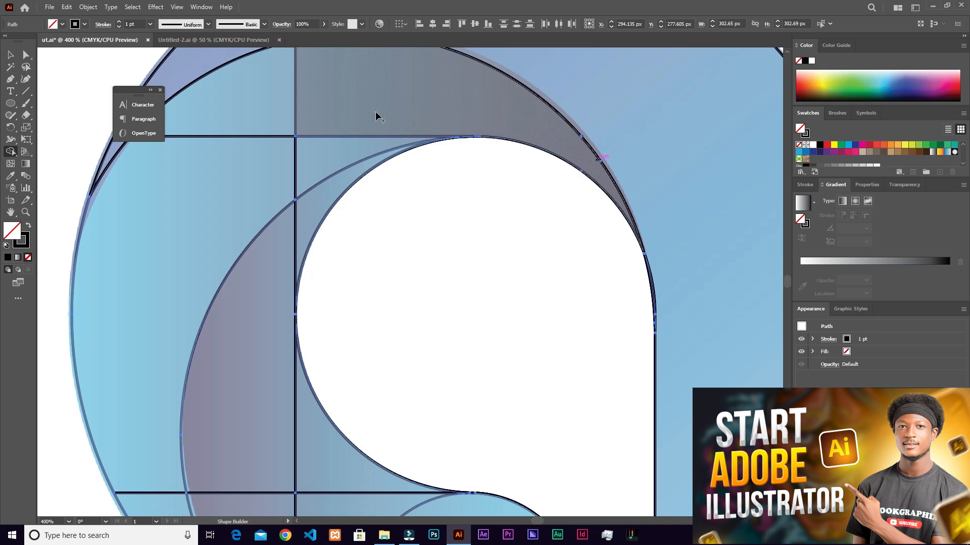
mouse_move(348, 111)
mouse_down()
mouse_move(249, 130)
mouse_move(359, 153)
mouse_move(355, 186)
mouse_up()
scroll(355, 186, down, 2)
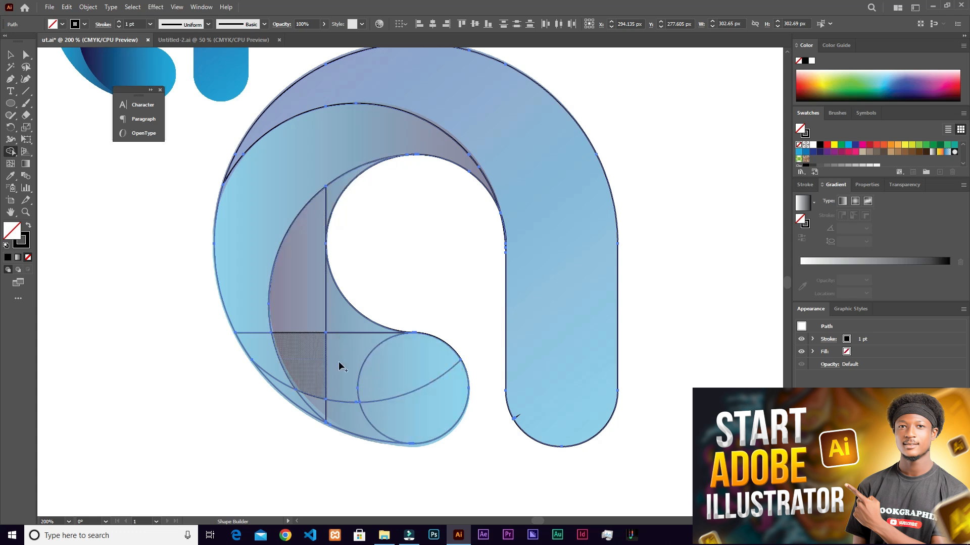
scroll(260, 170, up, 3)
mouse_move(246, 371)
mouse_down()
mouse_move(263, 427)
mouse_move(323, 496)
mouse_up()
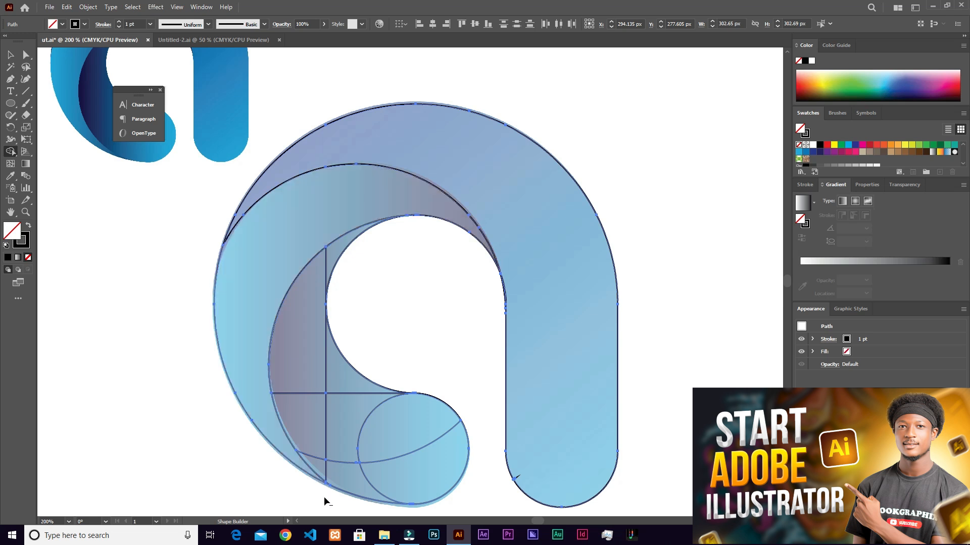
- Merge the darker inner curve's segments and the bowl's end circle regions into one shape with Shape Builder
scroll(331, 479, up, 4)
scroll(323, 447, up, 3)
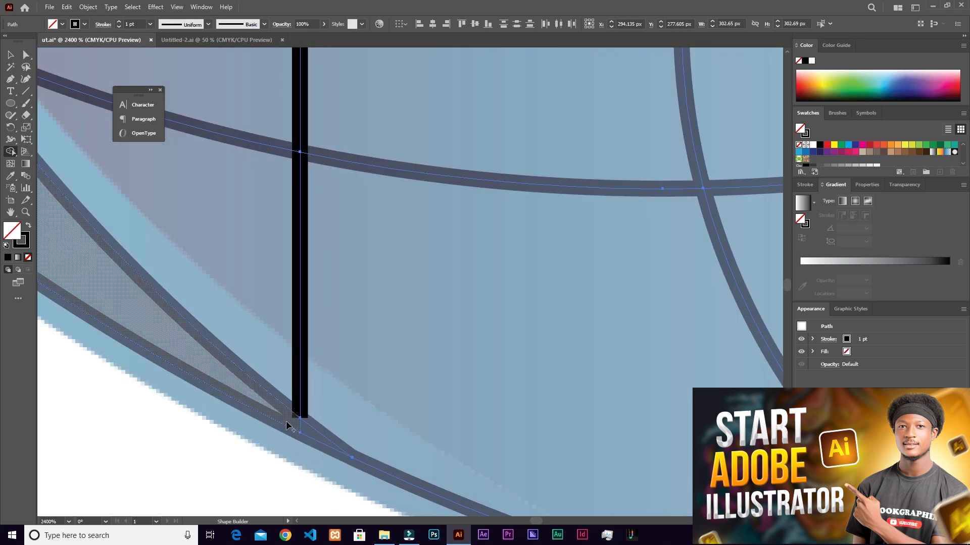
scroll(305, 433, down, 5)
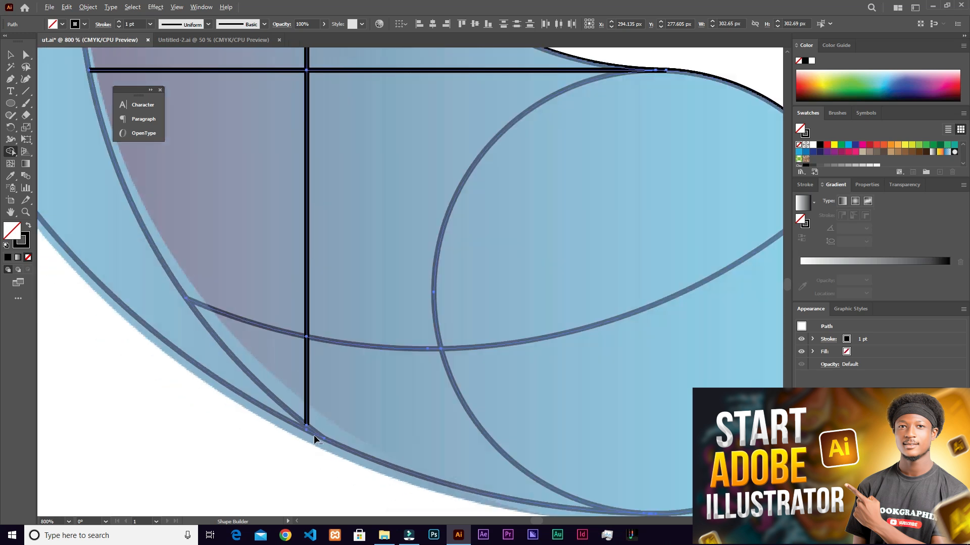
scroll(311, 423, down, 2)
scroll(321, 206, up, 2)
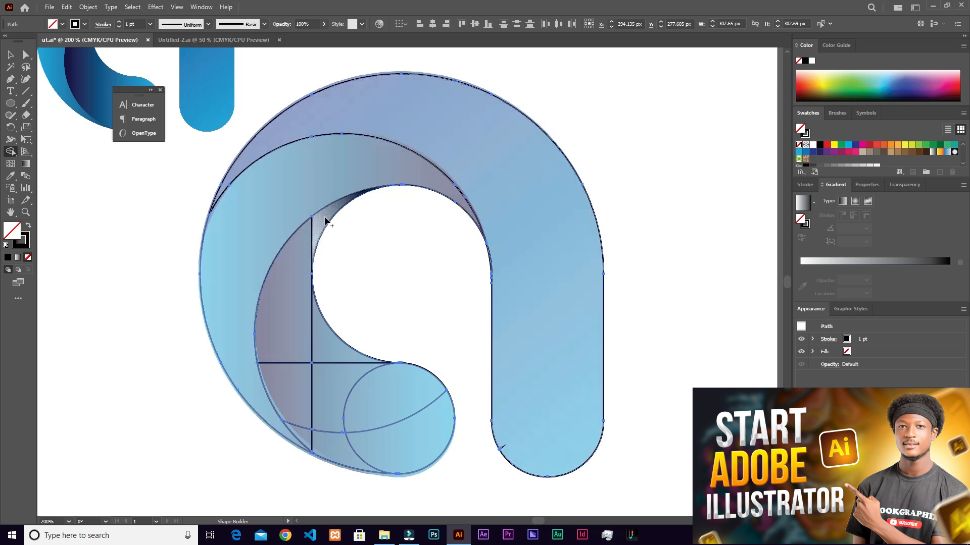
mouse_move(326, 221)
mouse_down()
mouse_move(303, 268)
mouse_move(308, 389)
mouse_move(336, 440)
mouse_move(310, 429)
mouse_up()
mouse_move(385, 422)
mouse_down()
mouse_move(326, 345)
mouse_move(332, 381)
mouse_move(397, 421)
mouse_up()
scroll(351, 389, down, 2)
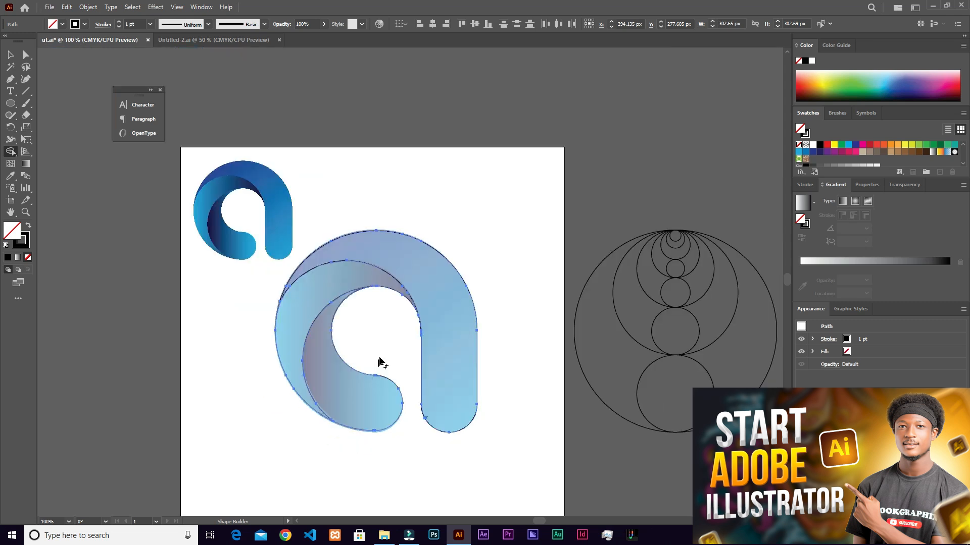
- Inspect the merged shapes' edges along the counter's right side and the stem's inner edge for leftover slivers
scroll(414, 305, up, 2)
scroll(399, 350, down, 2)
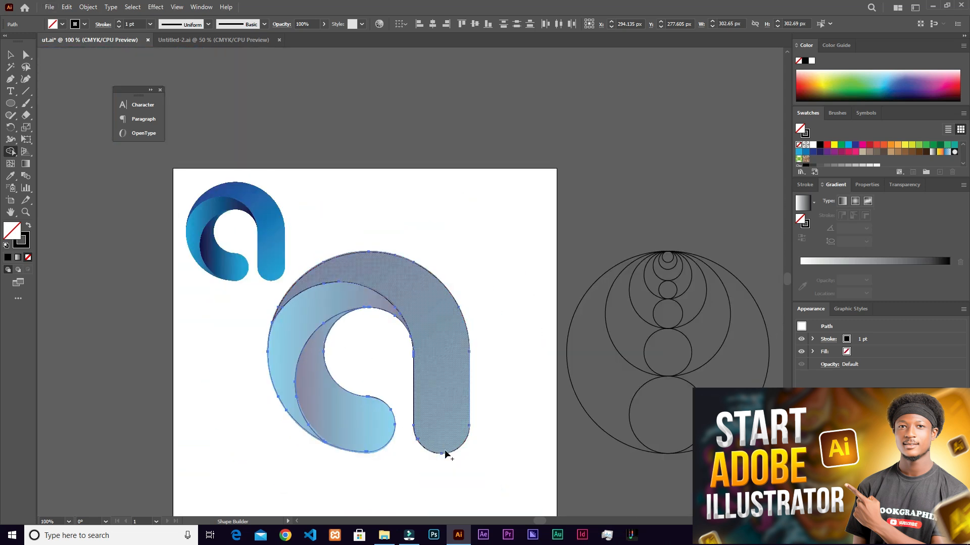
scroll(470, 381, up, 4)
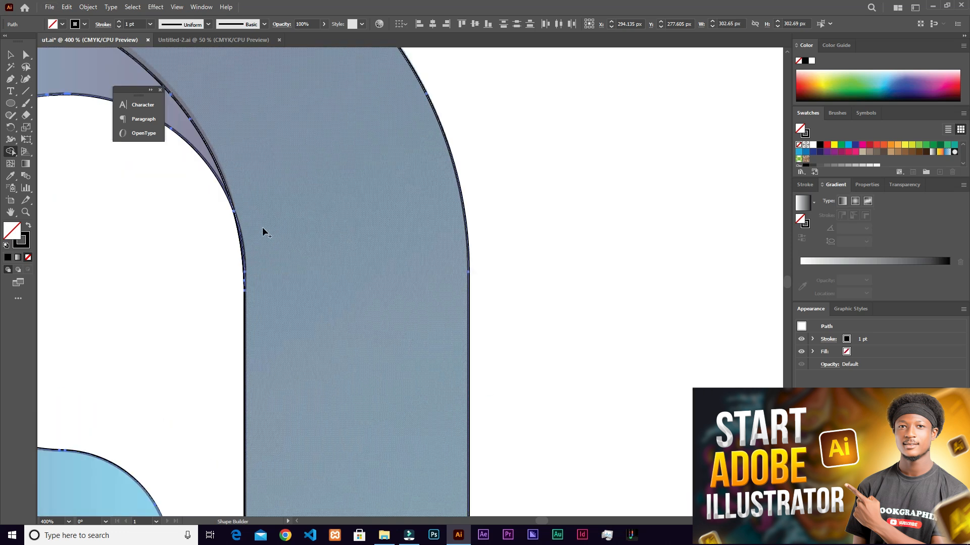
drag(253, 201, 417, 231)
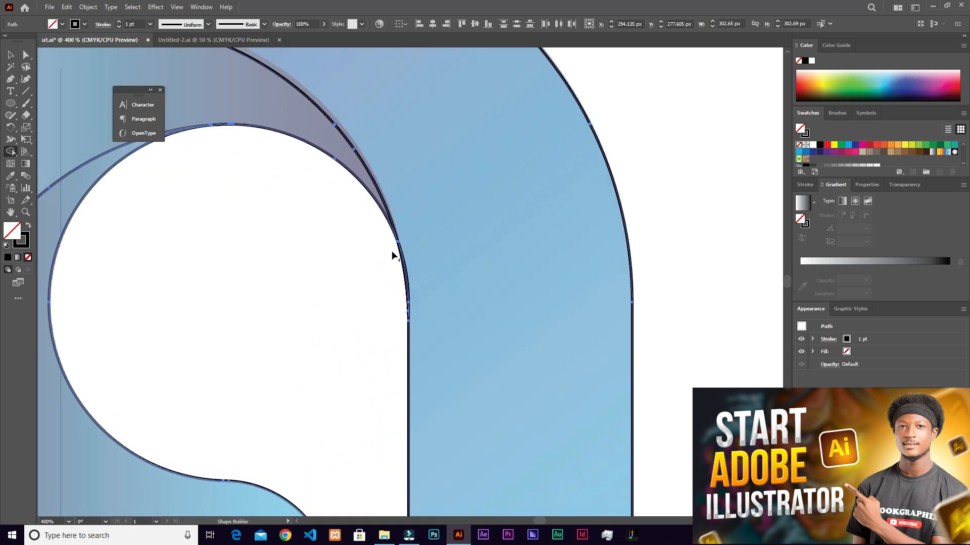
scroll(389, 252, up, 3)
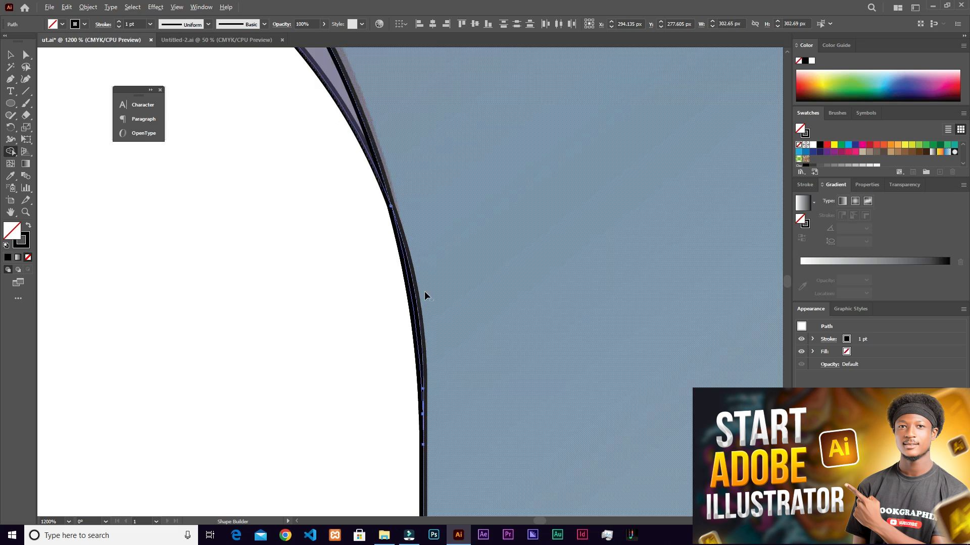
scroll(413, 277, up, 1)
scroll(414, 301, up, 1)
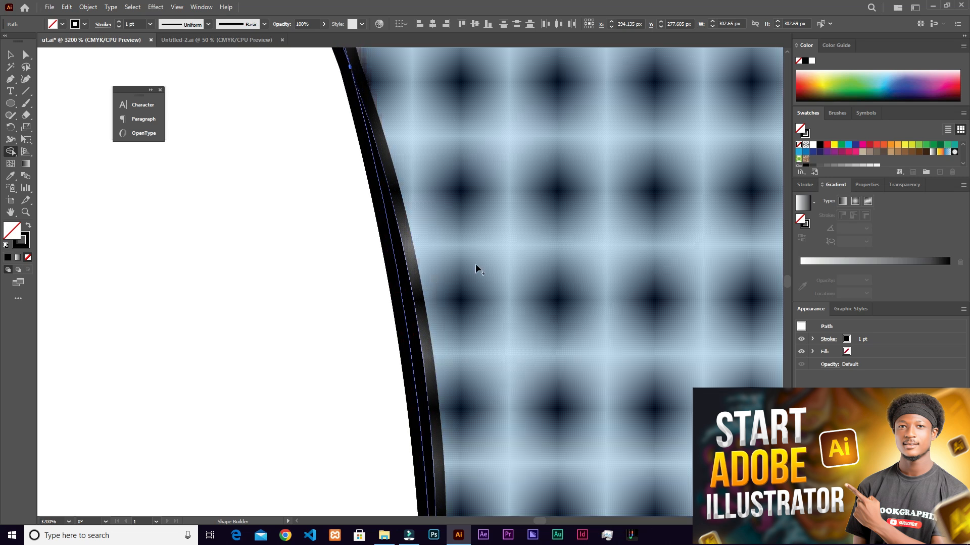
scroll(417, 309, down, 3)
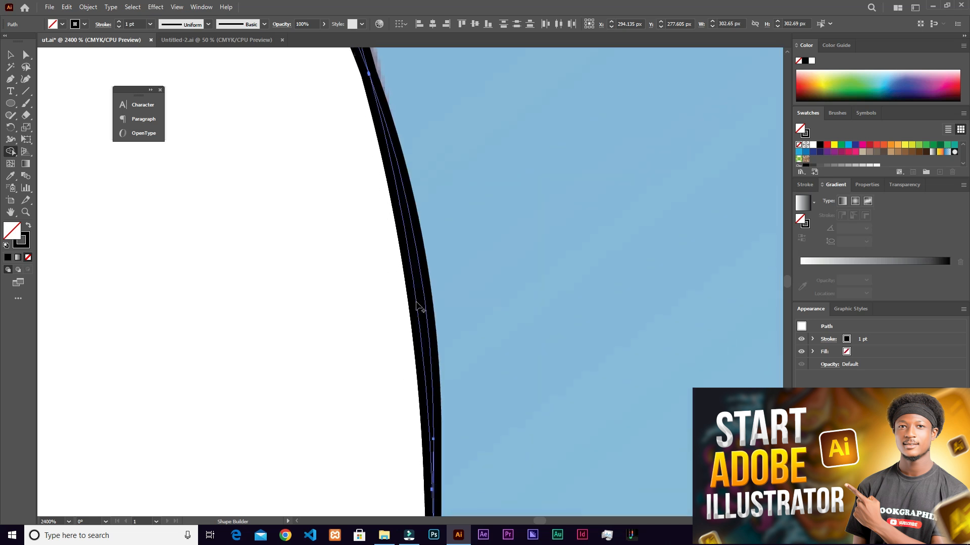
scroll(417, 301, down, 1)
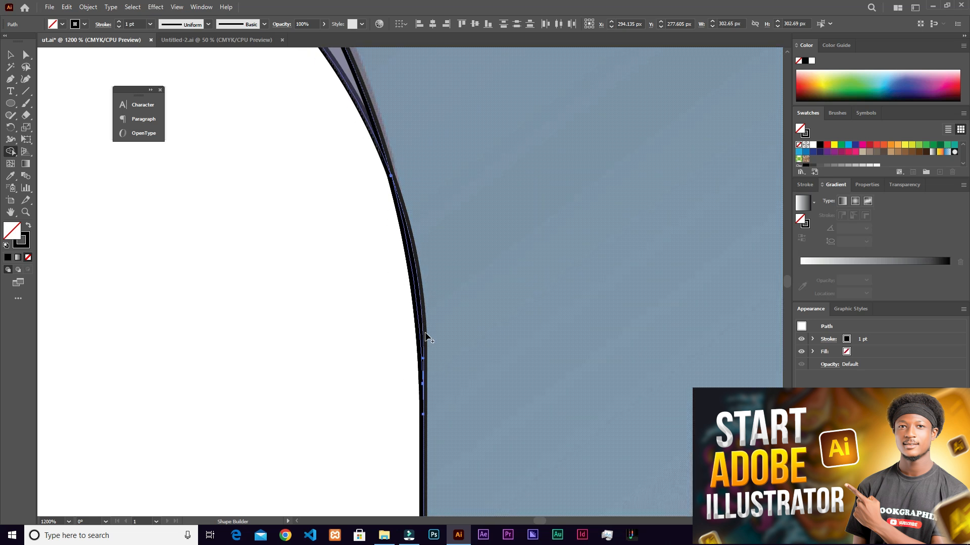
scroll(407, 222, down, 3)
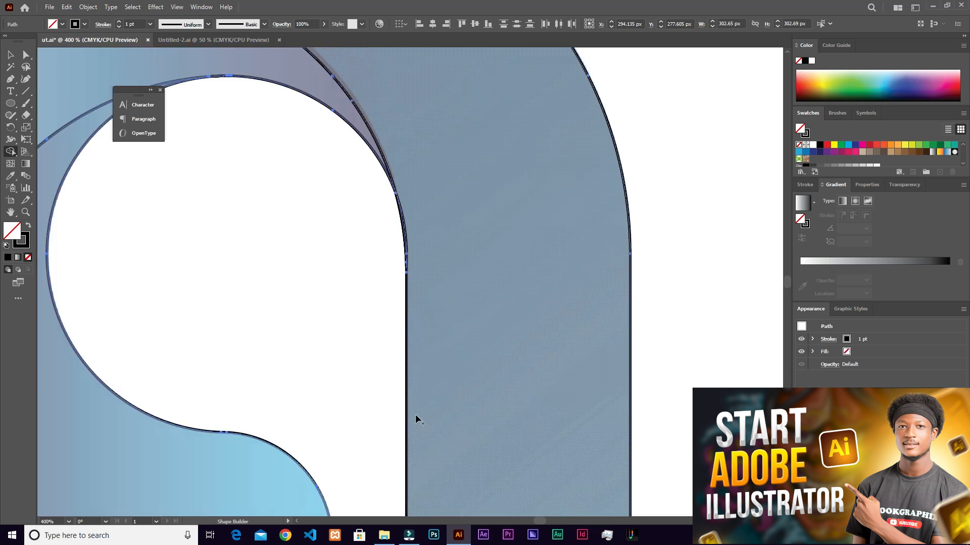
scroll(411, 353, up, 4)
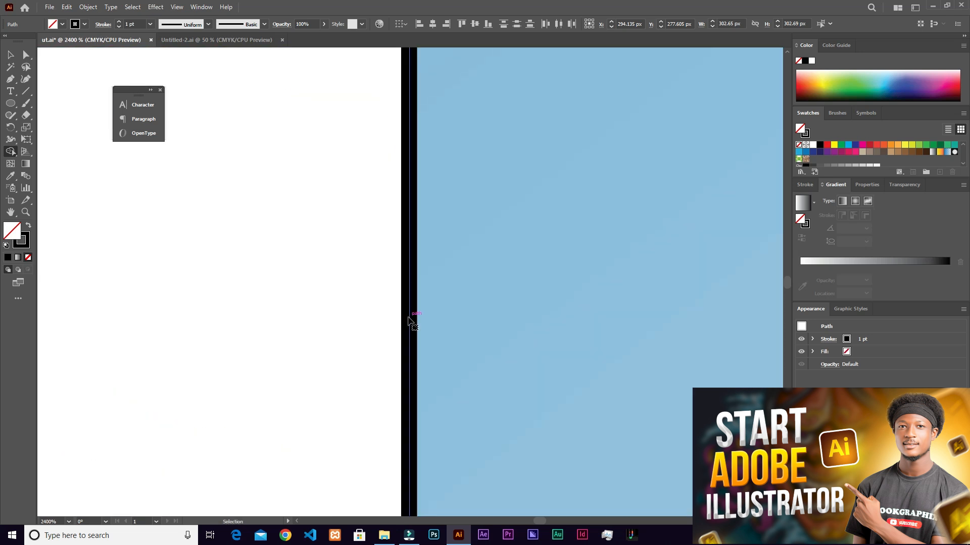
- Switch to Outline view and merge the thin sliver along the counter's right edge into the arc-and-stem shape with Shape Builder
key(ctrl+y)
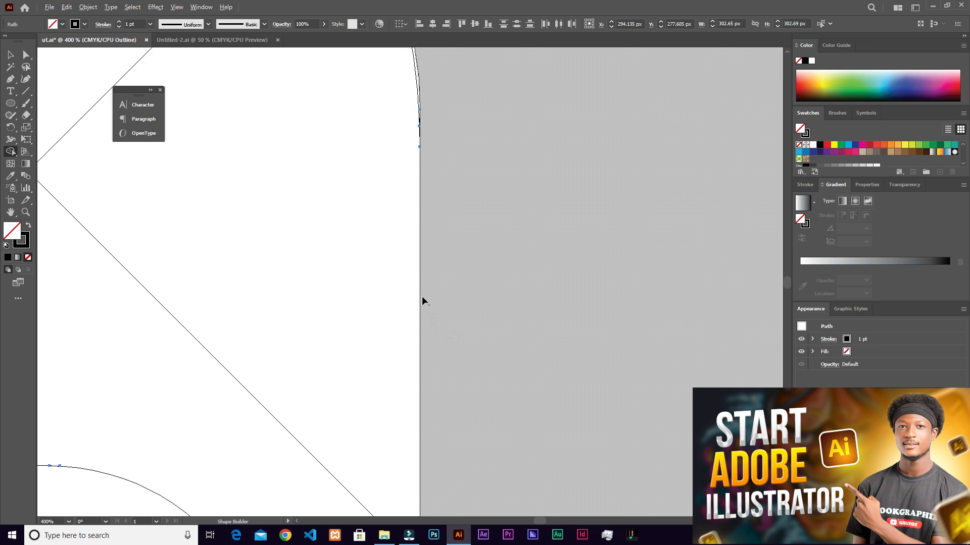
scroll(420, 263, down, 4)
scroll(418, 251, up, 1)
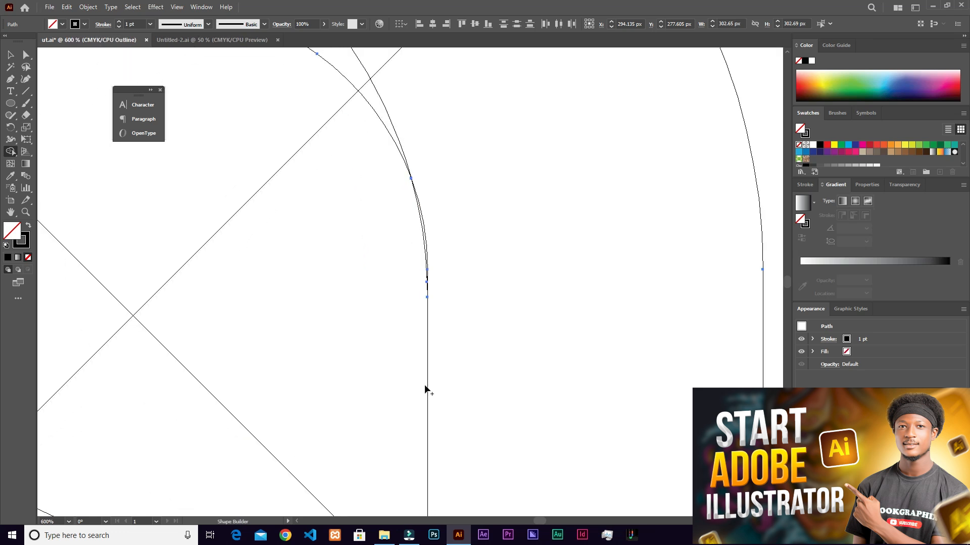
scroll(440, 243, up, 2)
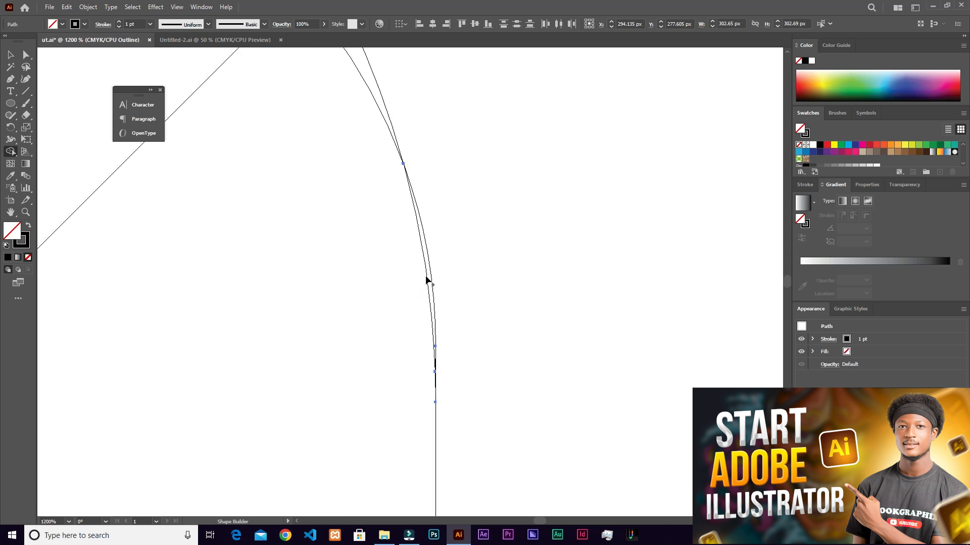
scroll(420, 167, up, 1)
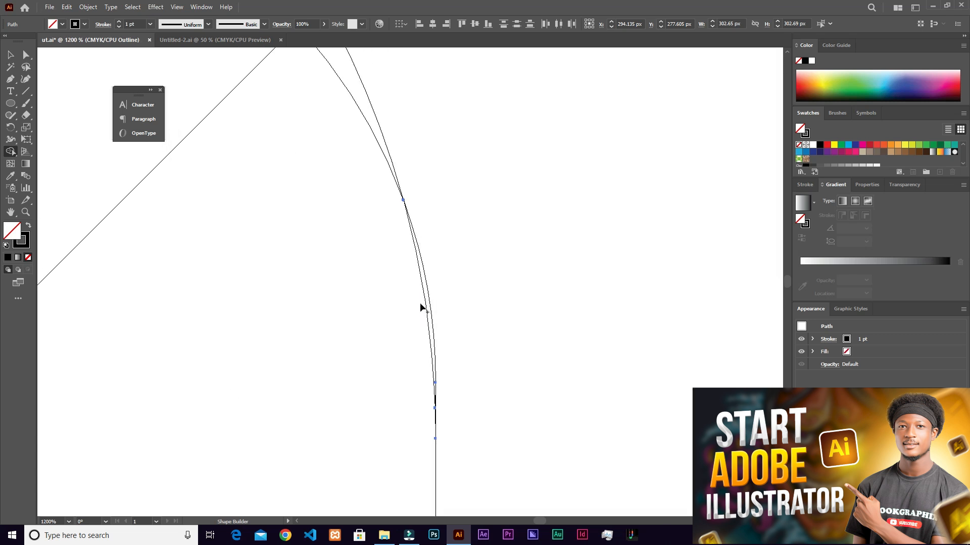
scroll(419, 319, down, 5)
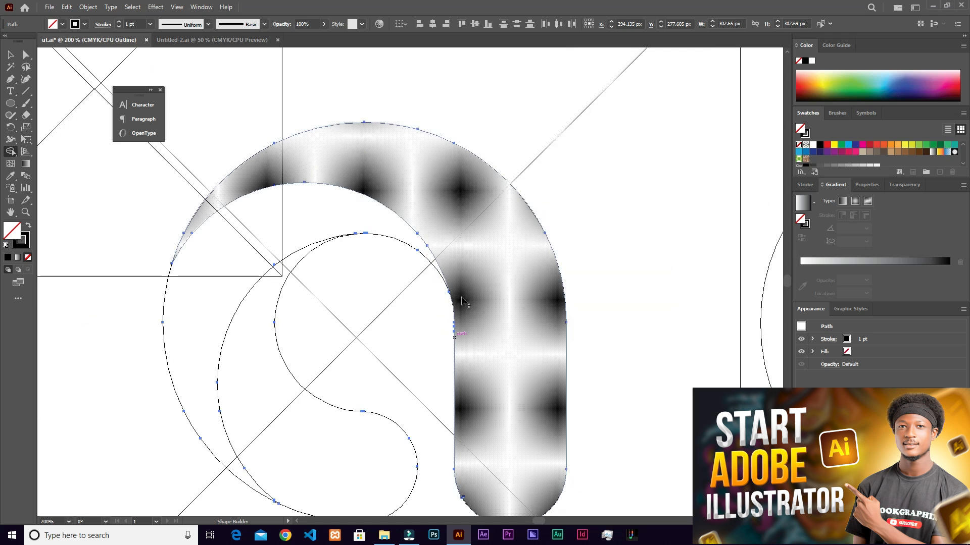
scroll(440, 295, up, 3)
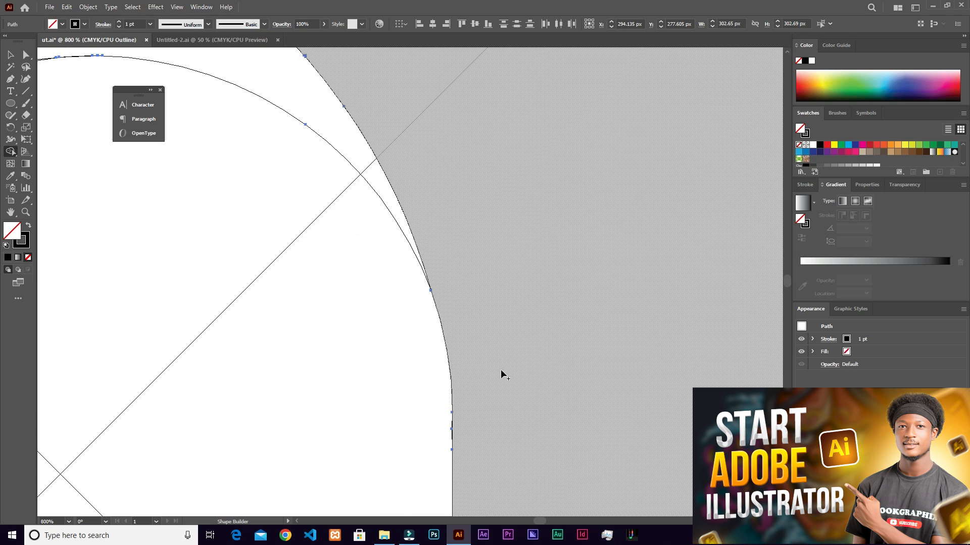
scroll(470, 379, down, 1)
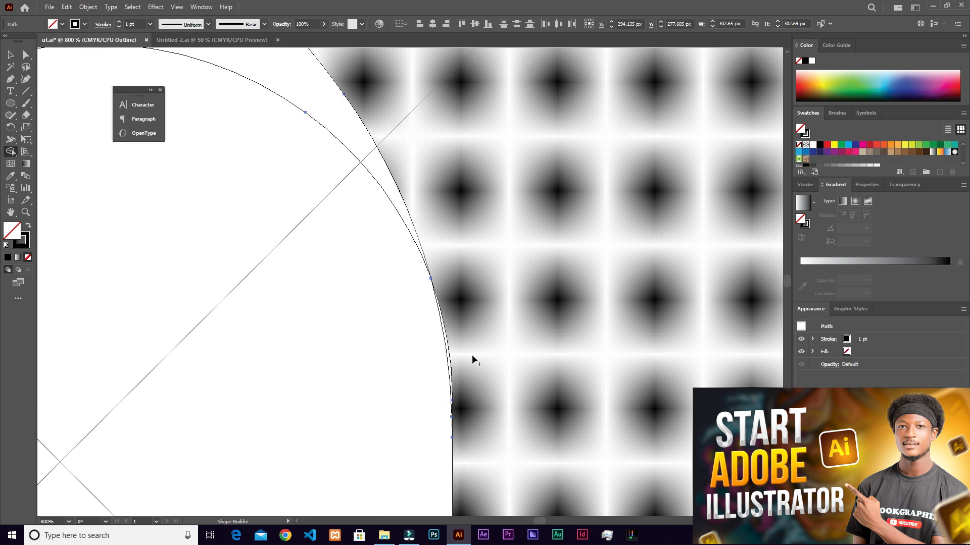
scroll(463, 347, up, 2)
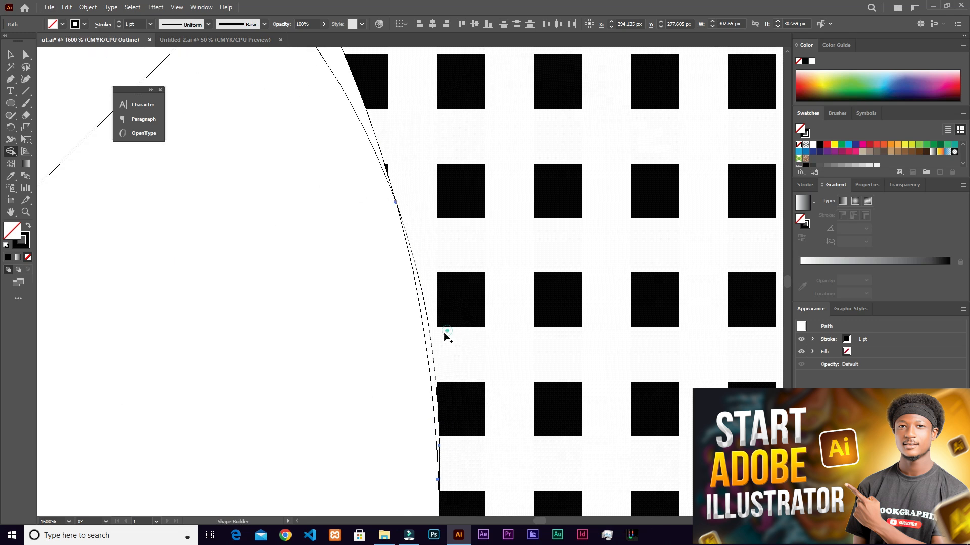
scroll(457, 351, down, 1)
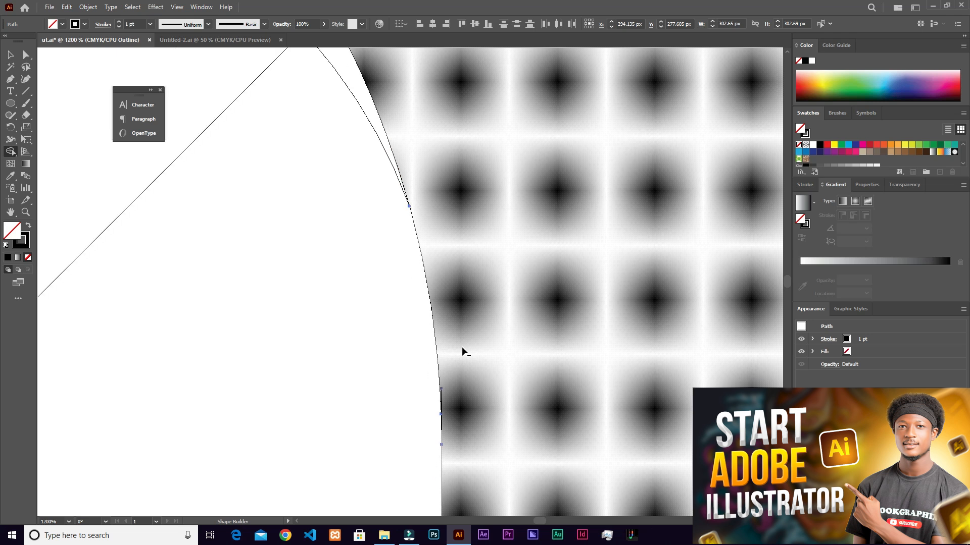
- Merge the tiny leftover segment where the counter's curve meets the stem's straight inner edge into the arc-and-stem shape
scroll(463, 352, up, 4)
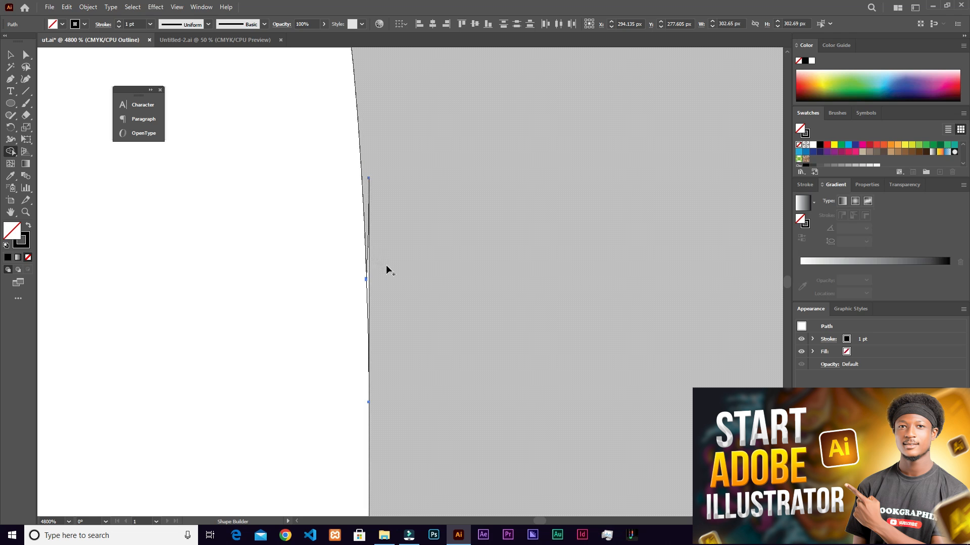
drag(385, 226, 368, 258)
scroll(388, 313, down, 5)
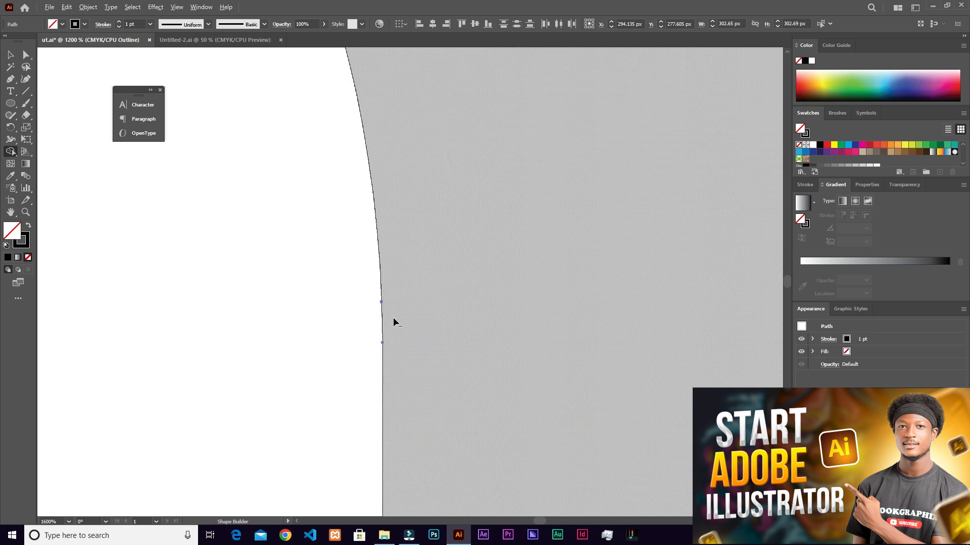
scroll(394, 321, down, 4)
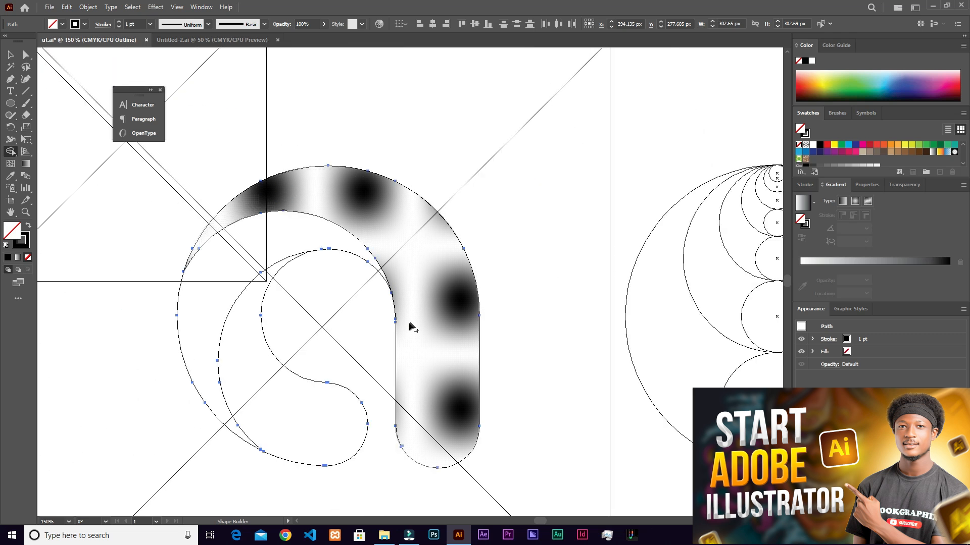
scroll(422, 379, down, 2)
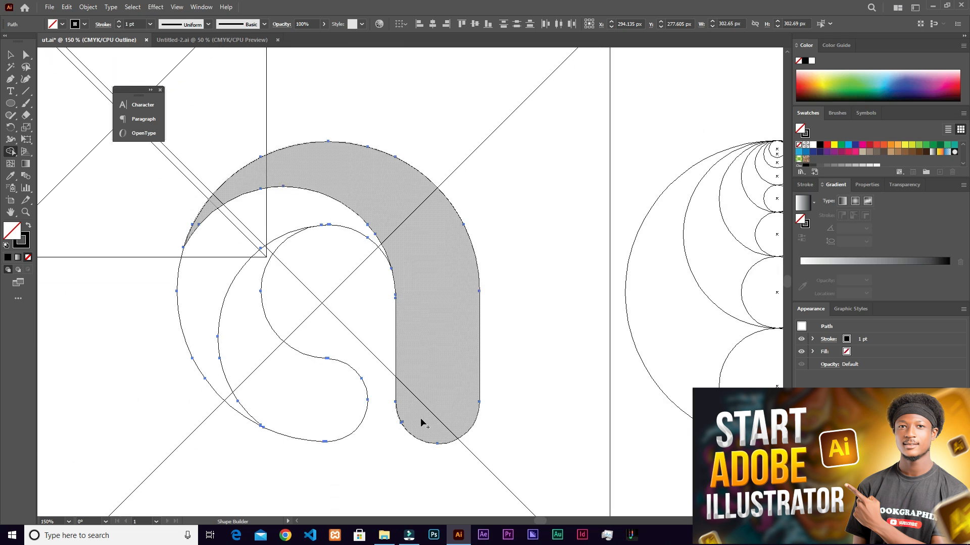
- Merge the thin sliver between the two inner curves at the counter's top into the lighter curve shape with Shape Builder
scroll(242, 313, up, 3)
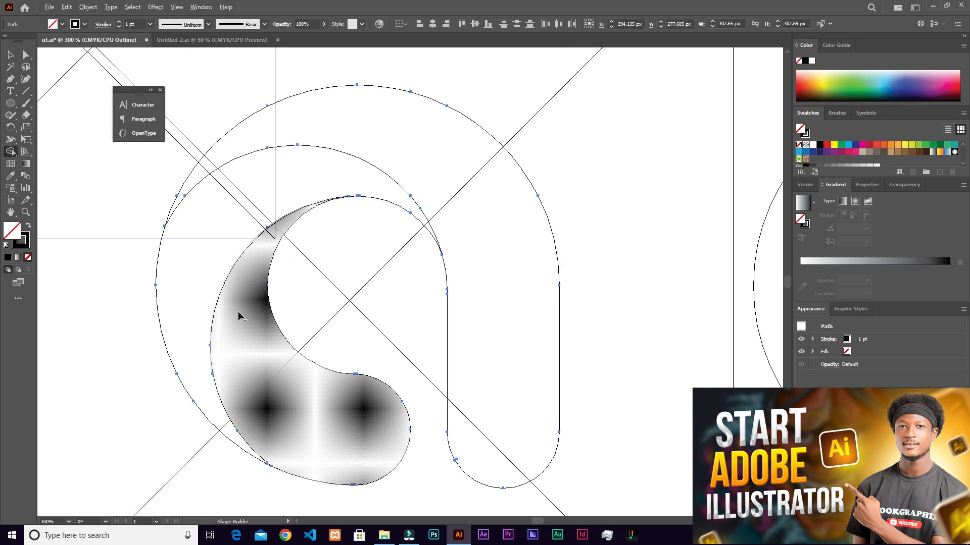
scroll(256, 277, down, 5)
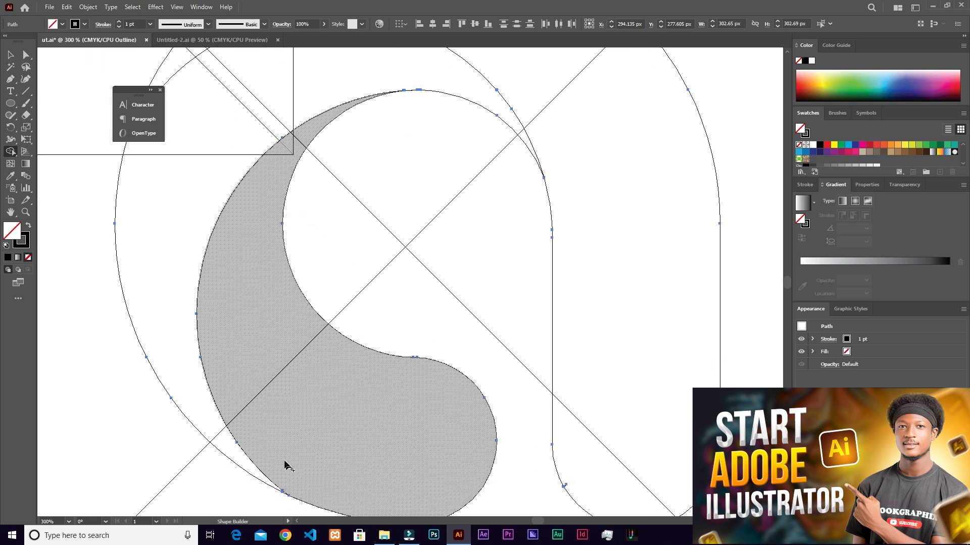
scroll(425, 177, up, 3)
scroll(394, 126, up, 4)
scroll(461, 122, up, 5)
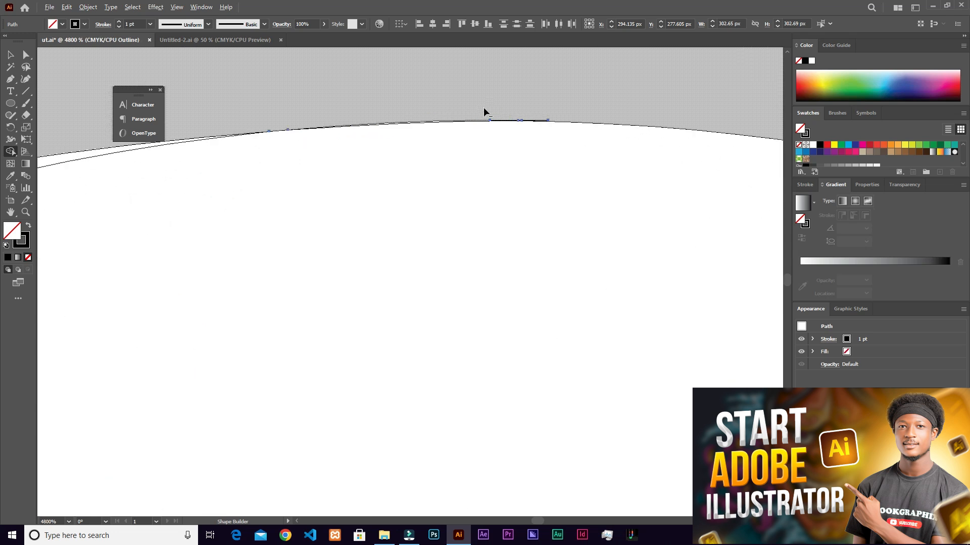
scroll(434, 122, up, 2)
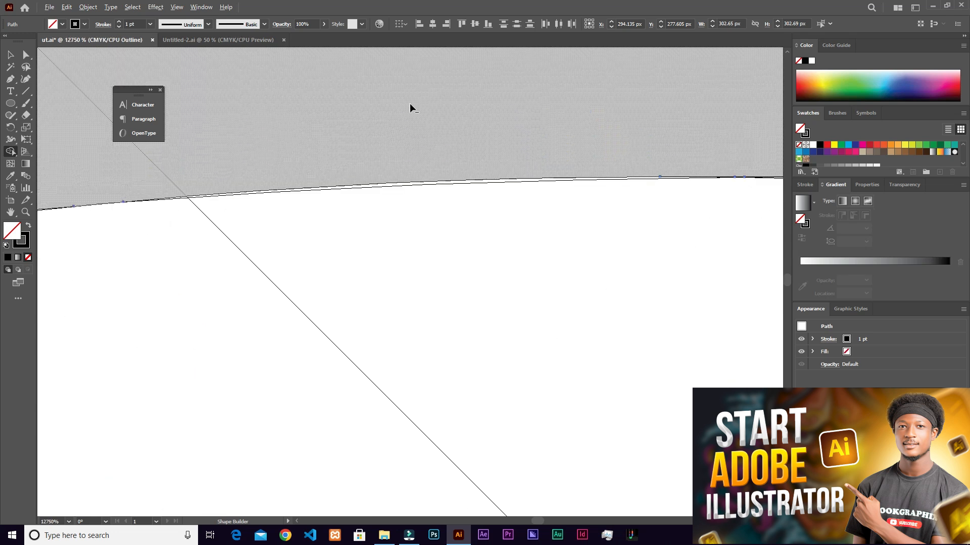
scroll(431, 185, up, 2)
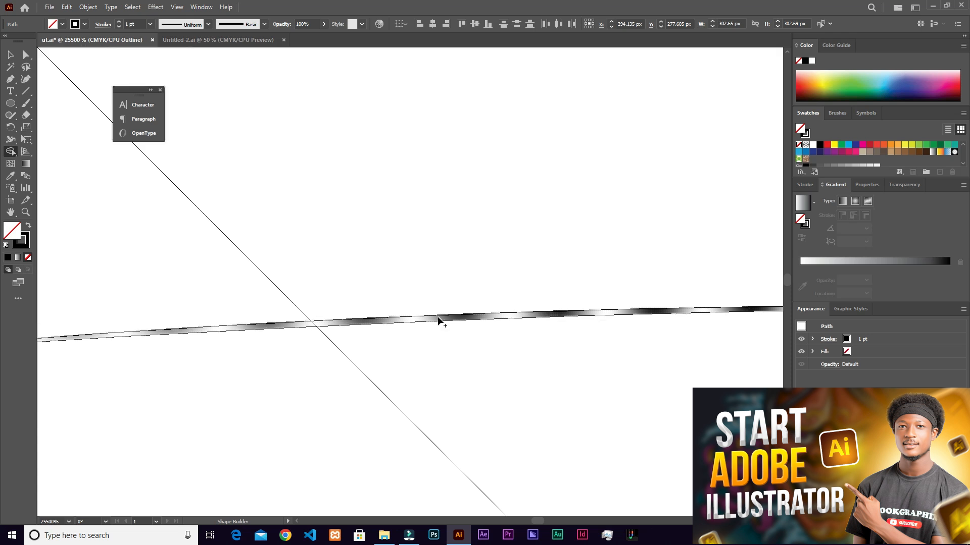
scroll(437, 319, down, 4)
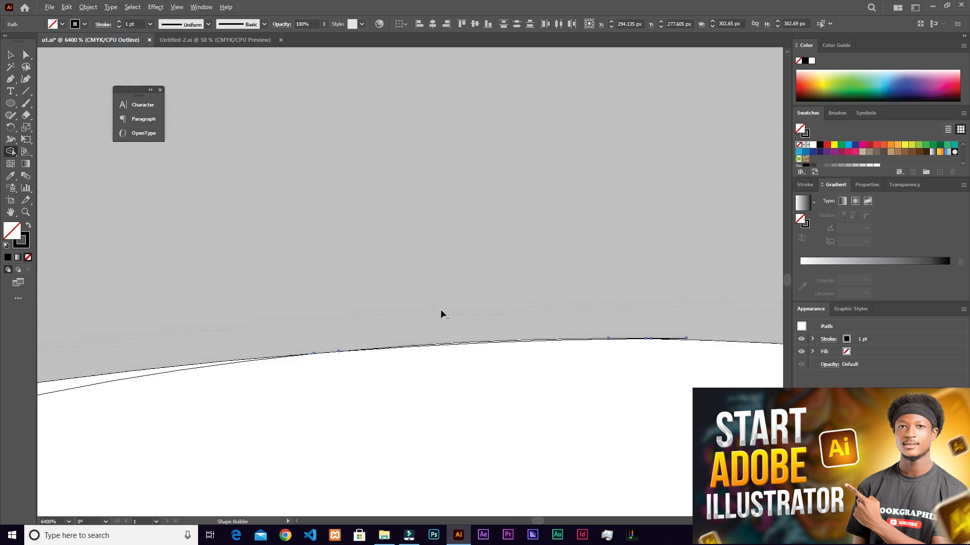
scroll(190, 391, down, 6)
mouse_move(198, 355)
mouse_down()
mouse_move(339, 261)
mouse_move(398, 246)
mouse_up()
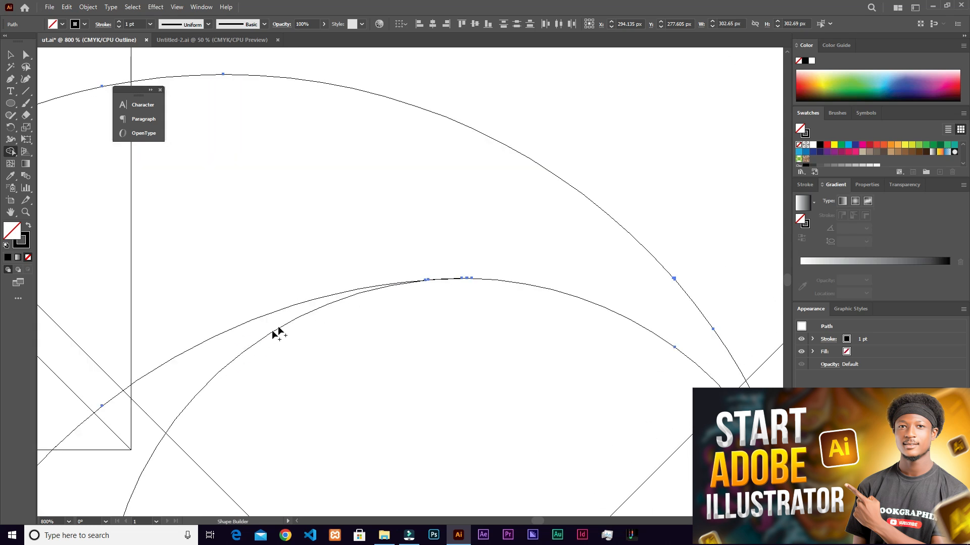
scroll(436, 286, up, 5)
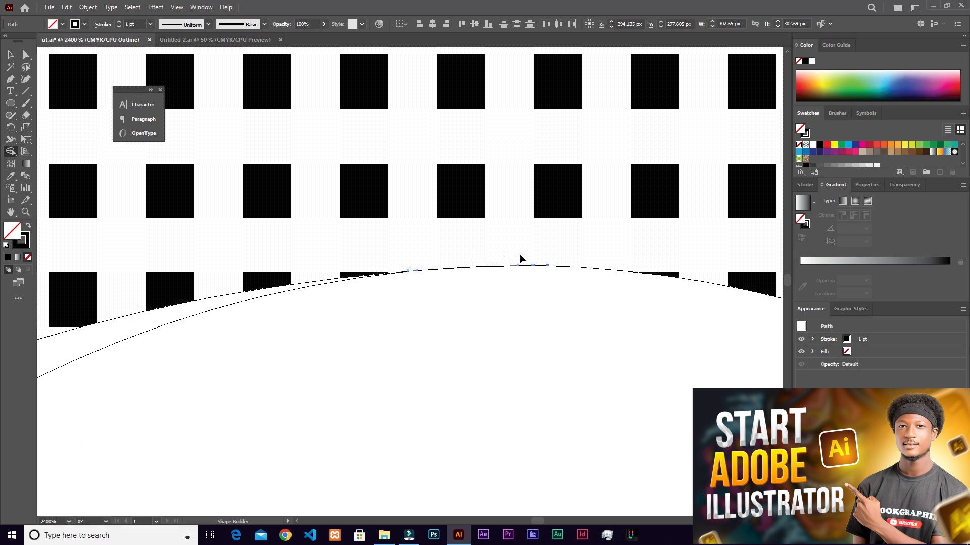
scroll(552, 222, up, 1)
mouse_move(590, 172)
mouse_down()
mouse_move(463, 262)
mouse_move(370, 303)
mouse_up()
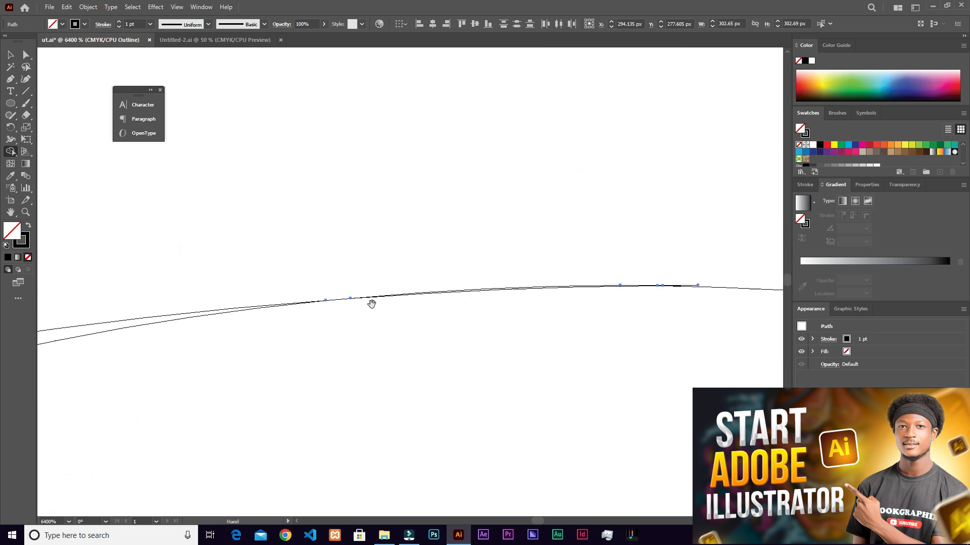
drag(481, 262, 505, 287)
scroll(505, 287, down, 3)
- Merge the last tiny segments at the very top of the counter into the lighter curve shape above
scroll(535, 277, up, 5)
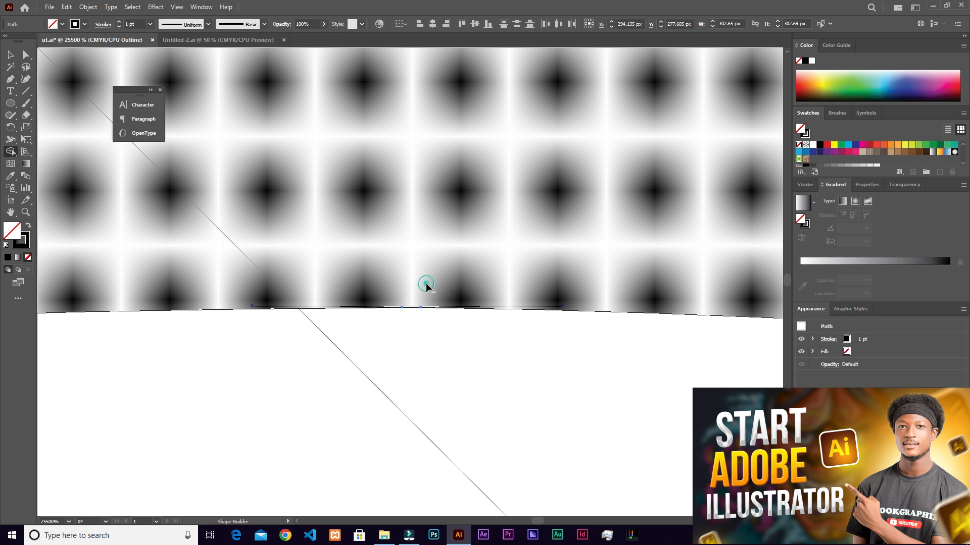
alt+click(426, 284)
key(ctrl+z)
drag(420, 278, 421, 310)
scroll(420, 311, down, 6)
scroll(368, 351, down, 8)
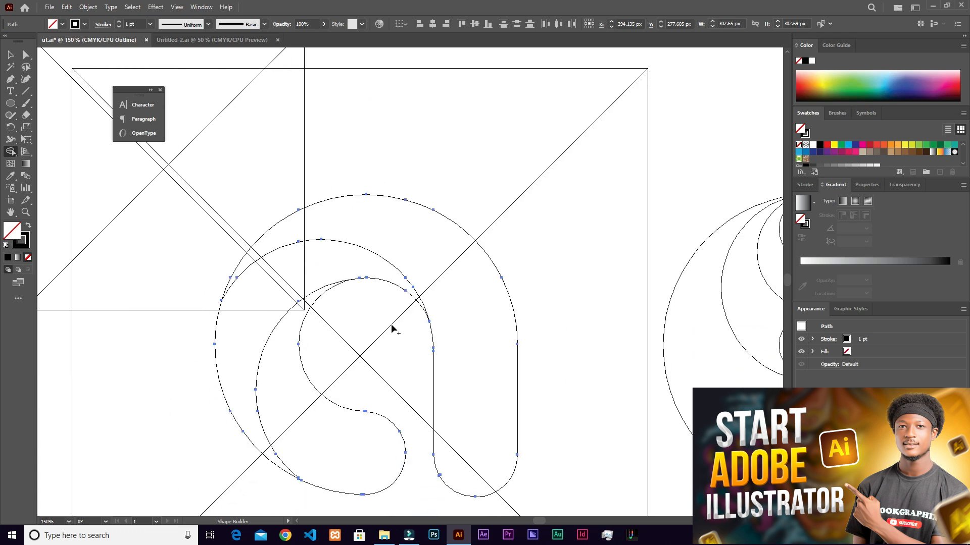
- Examine the lower tip of the crescent, its upper tip and the joint between counter and stem for leftover slivers in Outline view
scroll(429, 333, down, 3)
scroll(300, 408, up, 2)
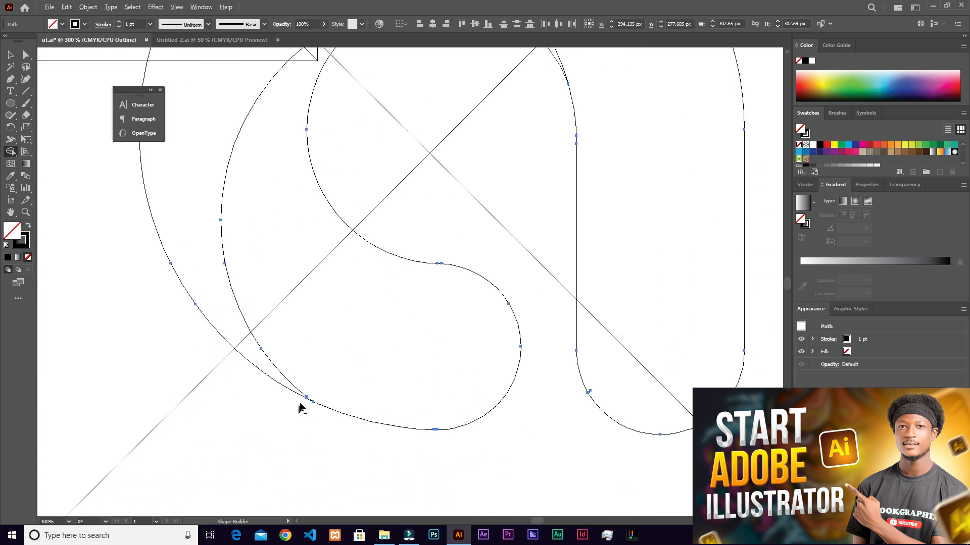
scroll(313, 402, up, 8)
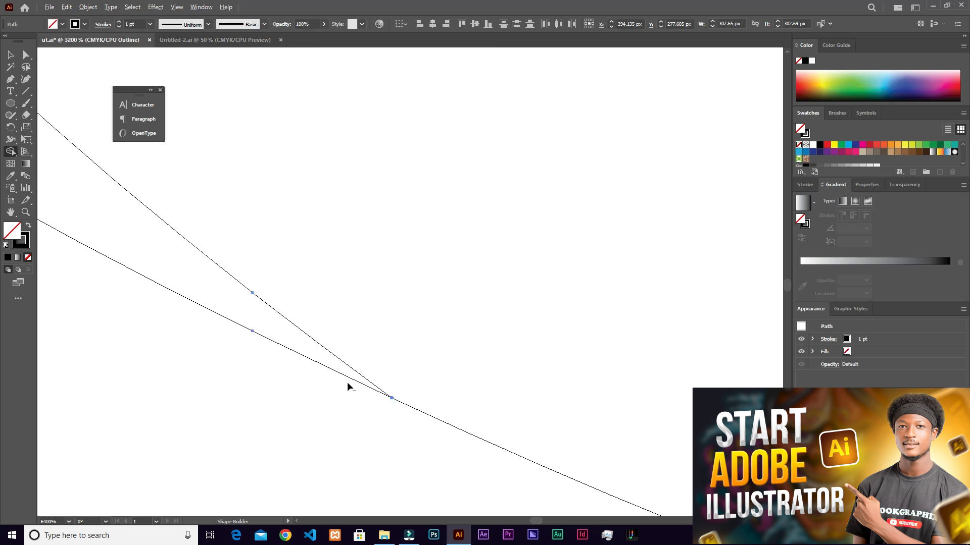
scroll(300, 293, down, 8)
scroll(299, 206, up, 1)
drag(300, 210, 322, 276)
scroll(350, 202, down, 1)
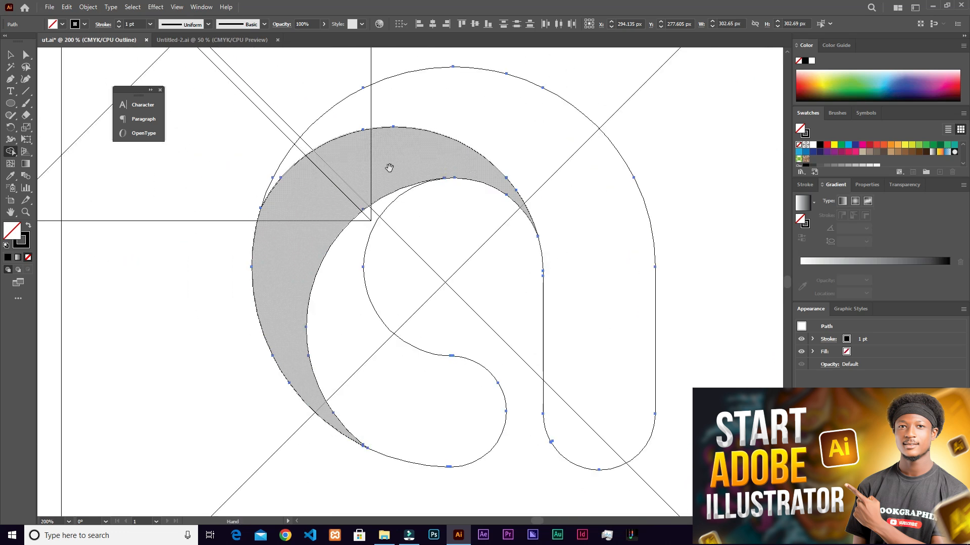
scroll(277, 210, up, 2)
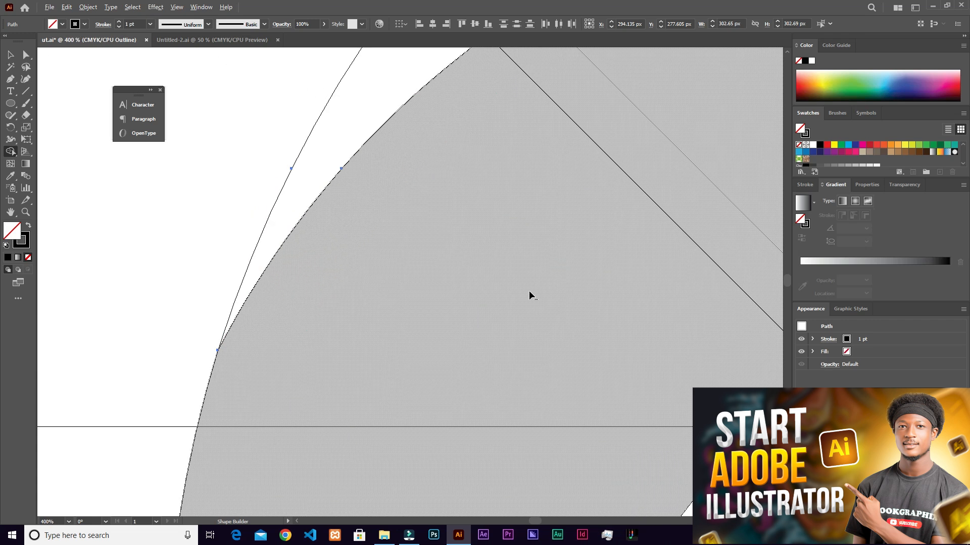
scroll(530, 296, down, 5)
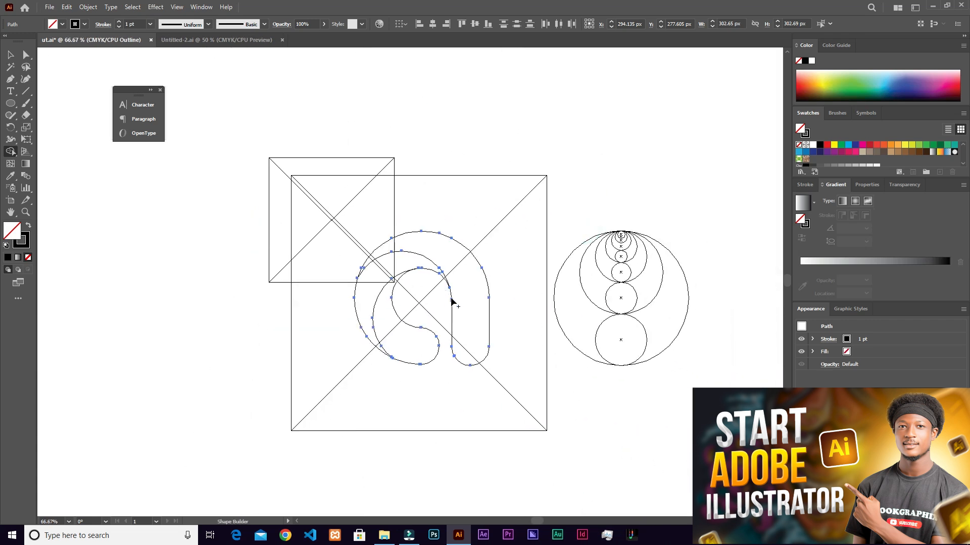
scroll(451, 301, up, 2)
scroll(429, 280, up, 5)
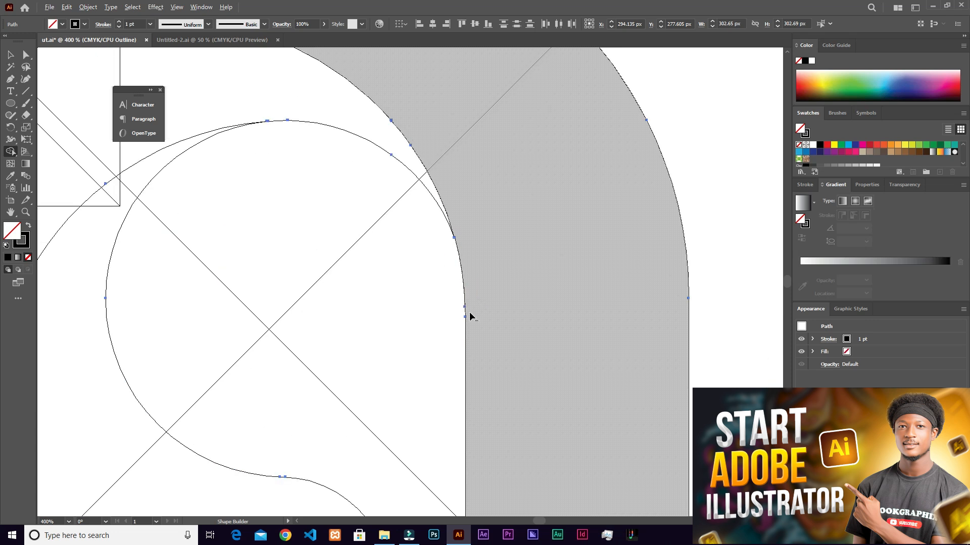
scroll(461, 331, up, 4)
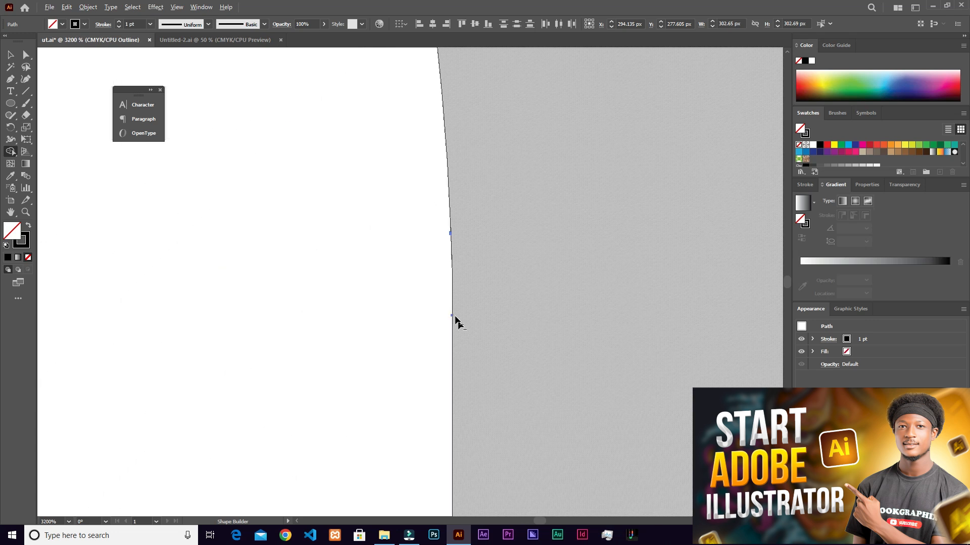
scroll(435, 244, down, 6)
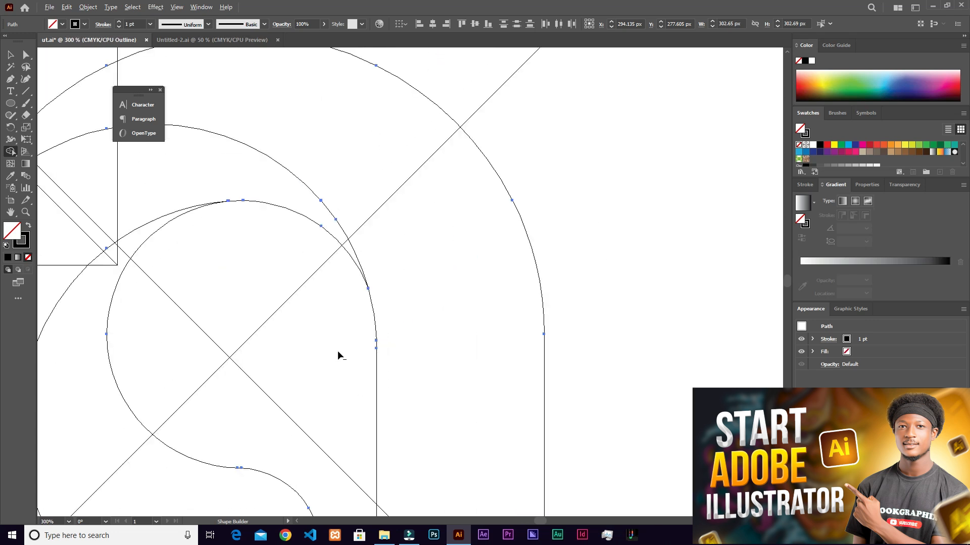
scroll(338, 354, down, 2)
drag(261, 319, 385, 280)
- Return from Outline view to Preview and deselect the logo shapes
key(ctrl+y)
key(ctrl+y)
key(v)
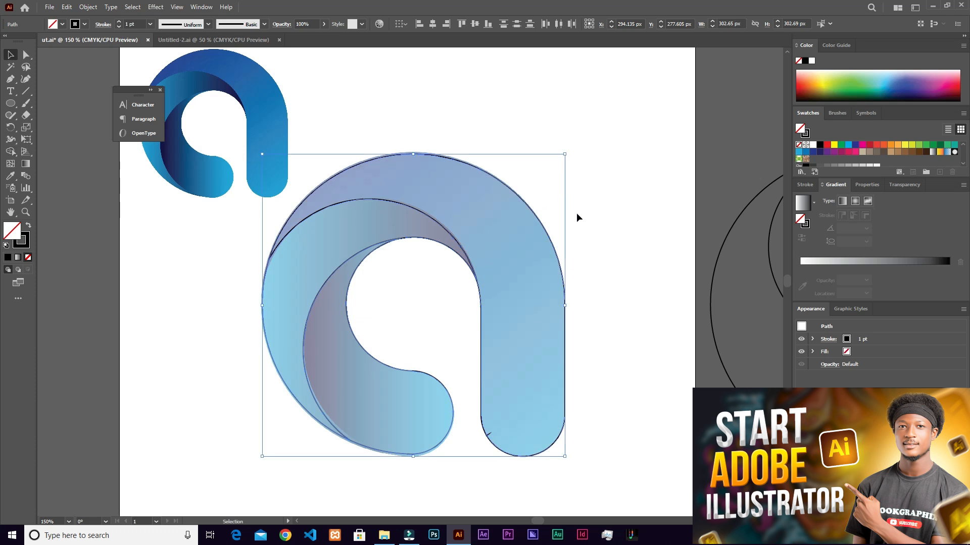
scroll(573, 214, down, 3)
scroll(572, 210, up, 1)
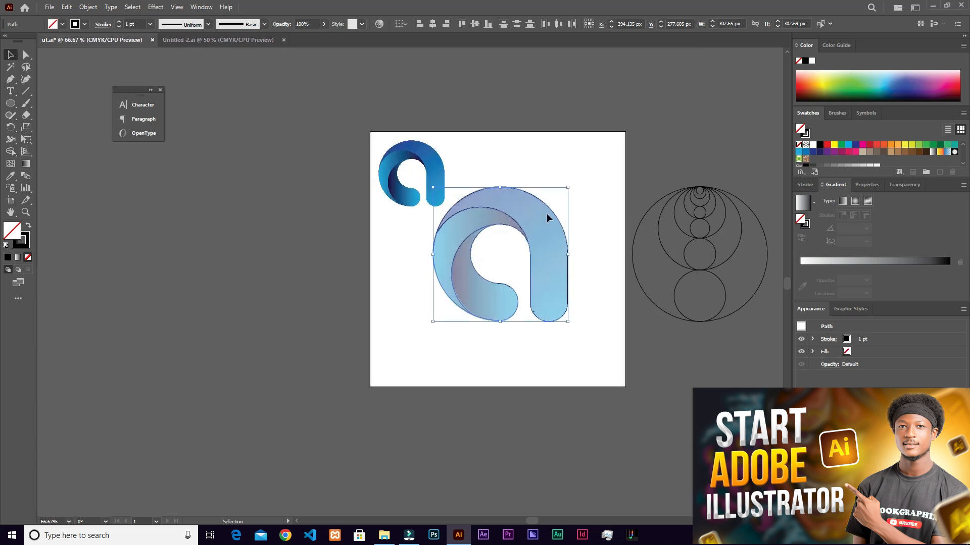
scroll(547, 214, up, 1)
click(524, 156)
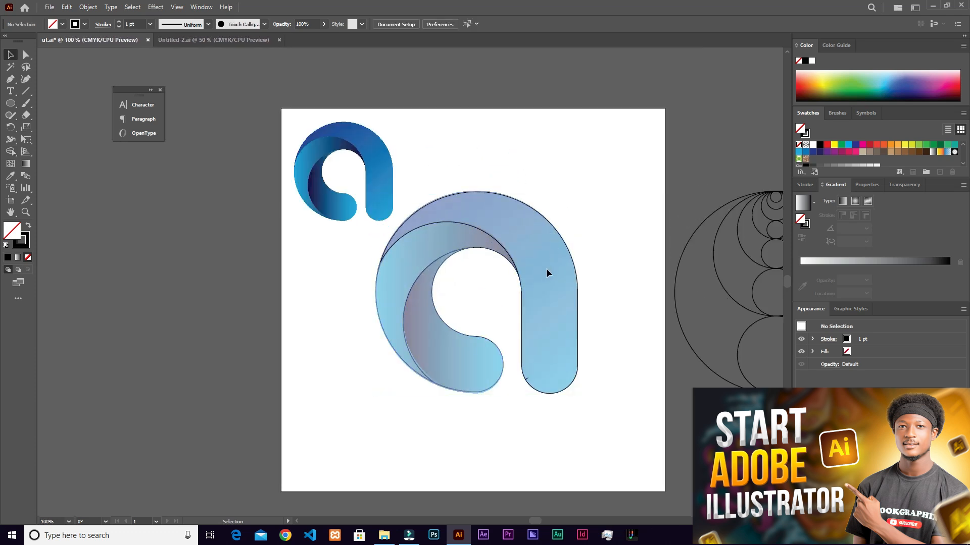
- Unlock all objects and delete the large faded reference image beneath the traced logo
click(84, 8)
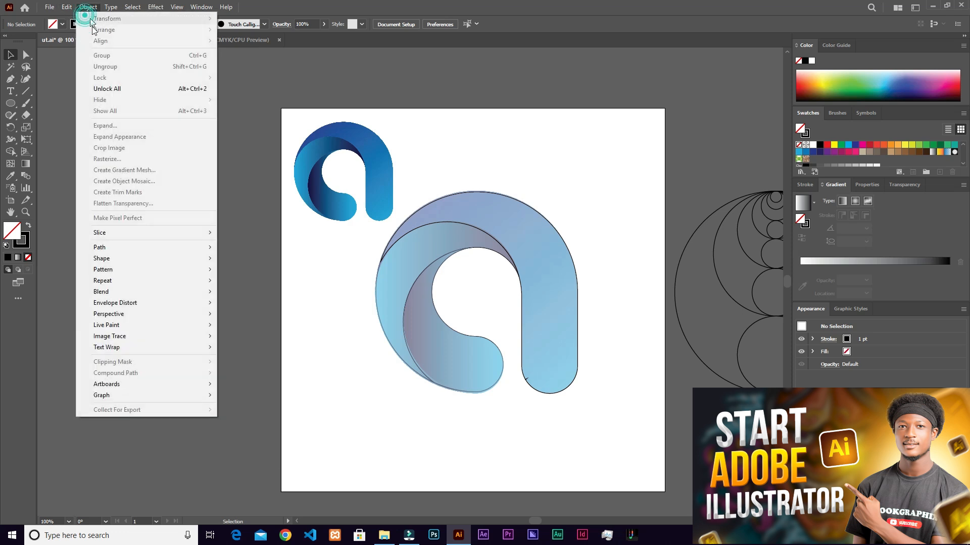
click(116, 90)
click(153, 345)
click(464, 371)
key(Delete)
- Examine the stray spike on the rounded lower inner edge of the stem
scroll(498, 275, up, 1)
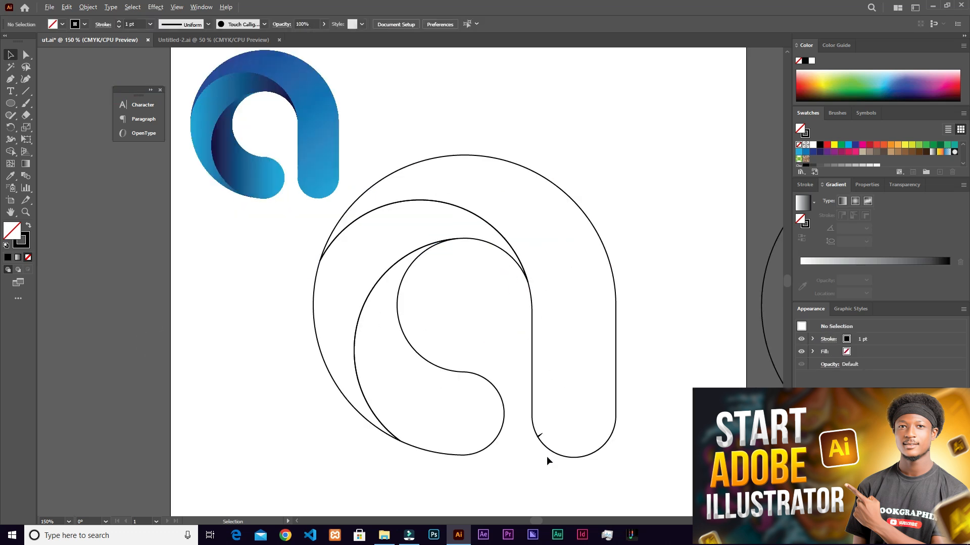
scroll(547, 455, up, 5)
scroll(523, 417, up, 4)
drag(320, 296, 614, 433)
scroll(461, 391, up, 2)
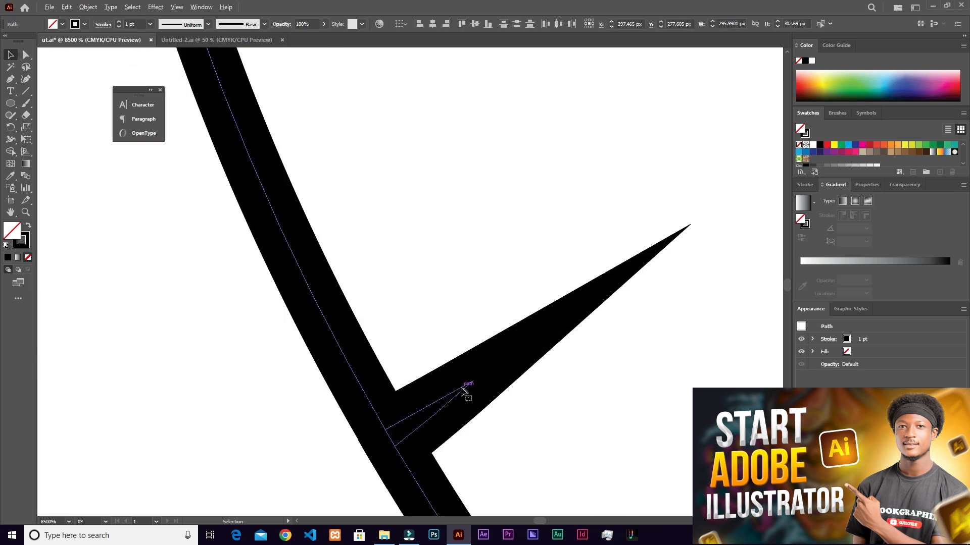
scroll(451, 406, down, 8)
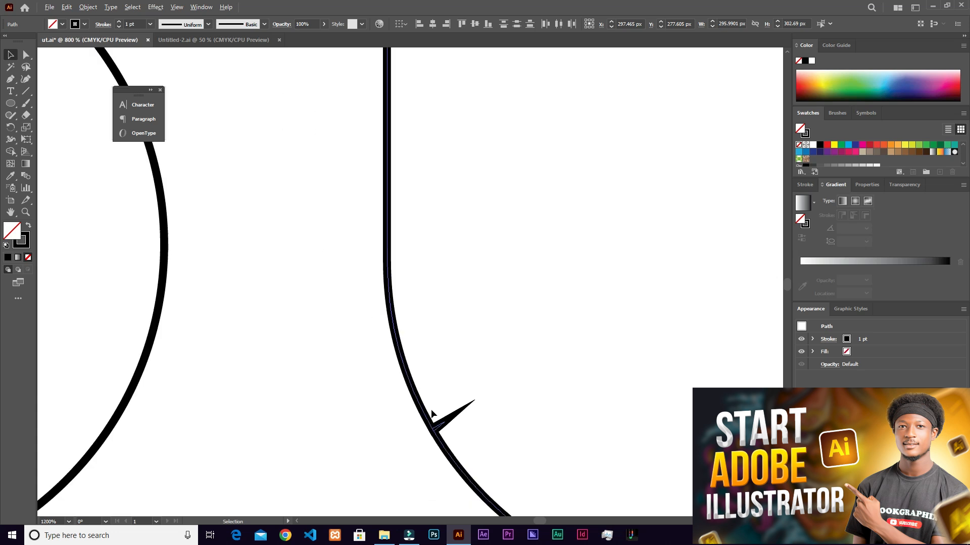
scroll(440, 404, down, 1)
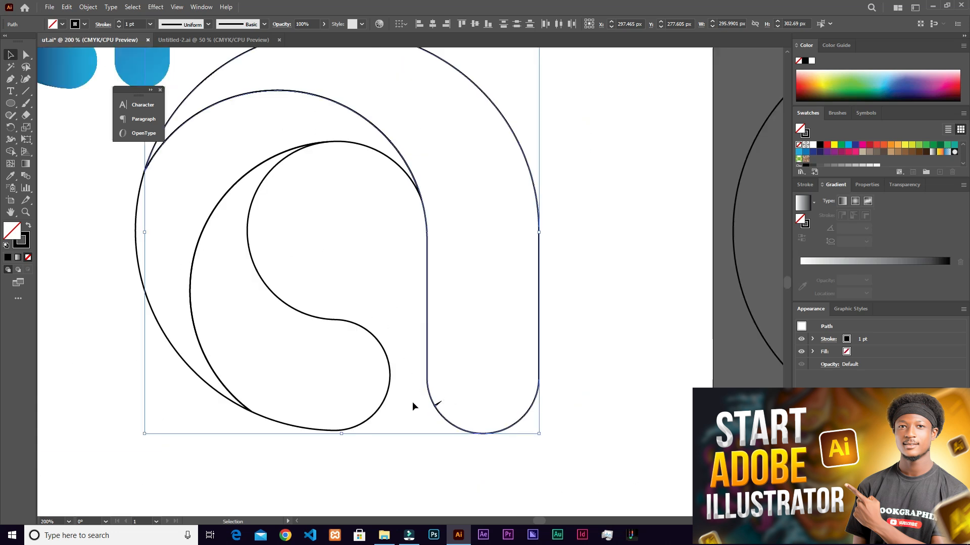
scroll(154, 209, down, 1)
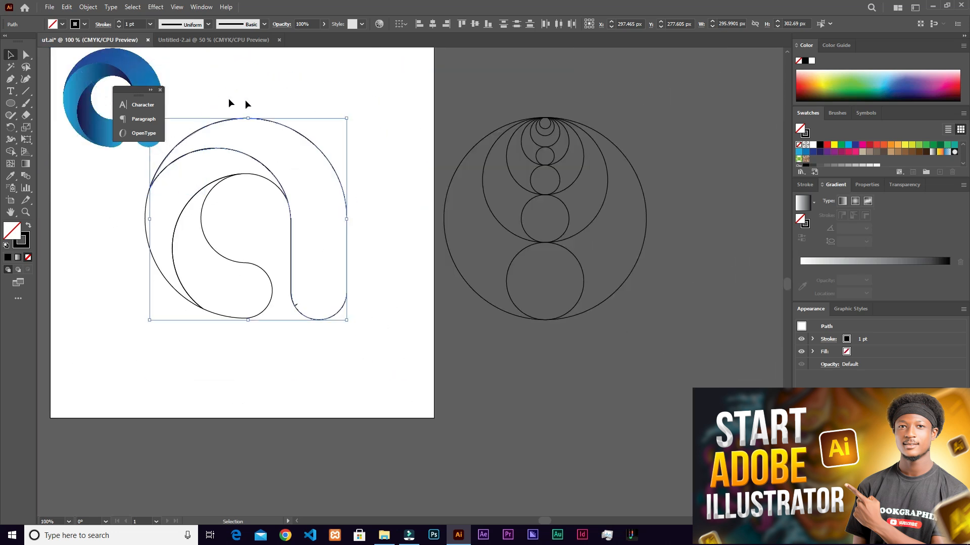
- Select the logo shapes without the reference image and merge the spike at the stem's rounded end into the stem with Shape Builder
drag(346, 105, 177, 309)
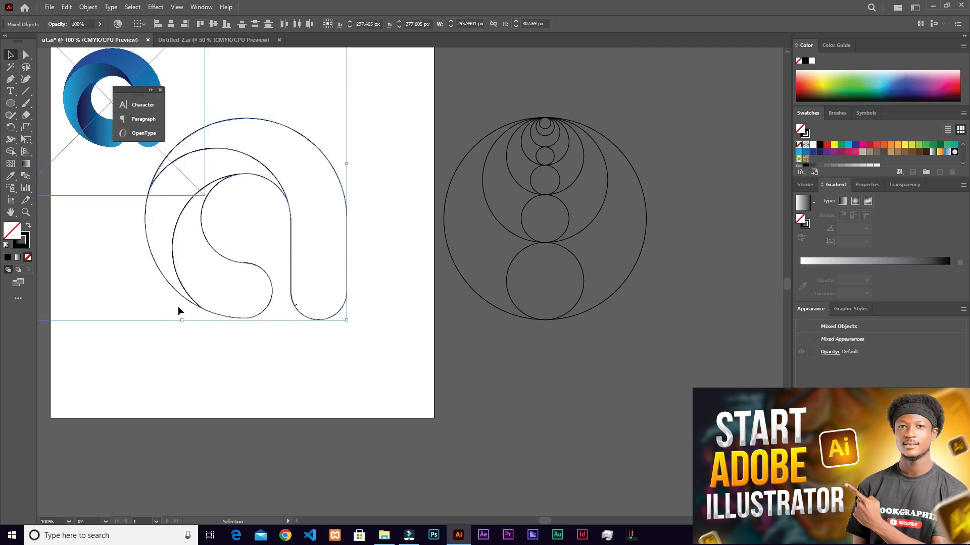
shift+click(81, 93)
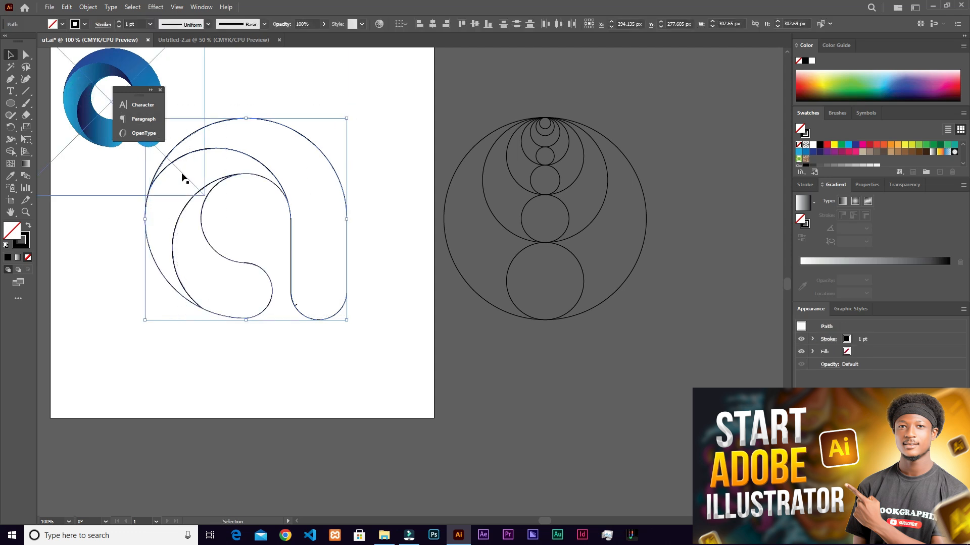
scroll(298, 300, up, 5)
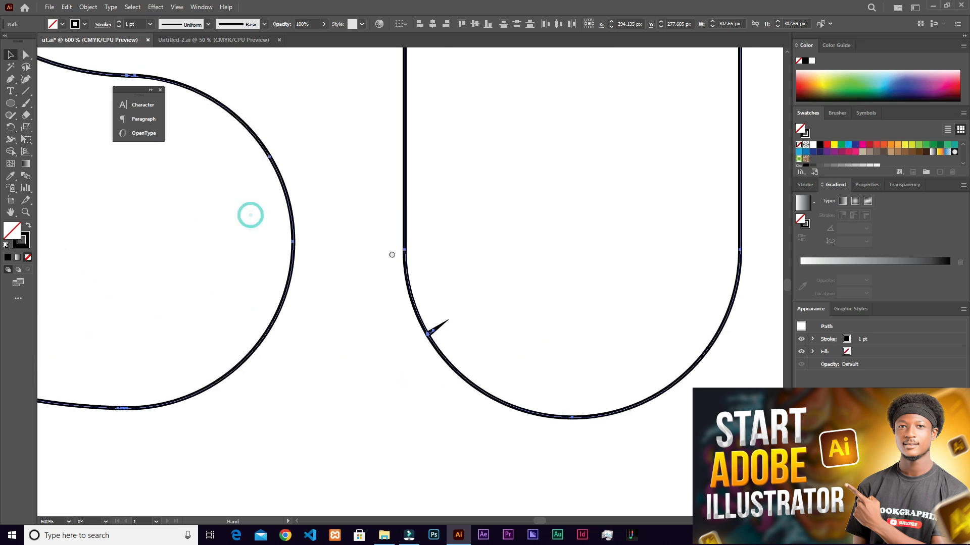
click(11, 151)
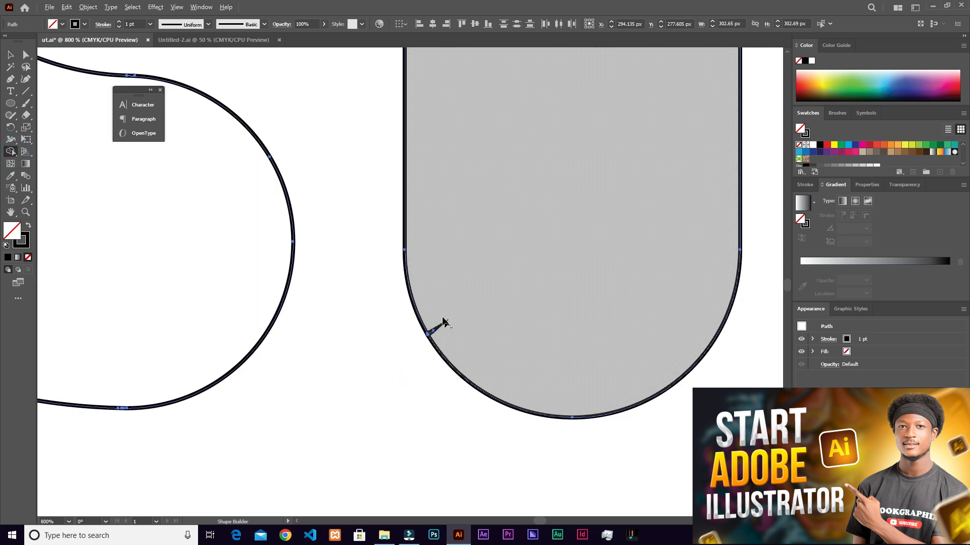
scroll(429, 331, up, 4)
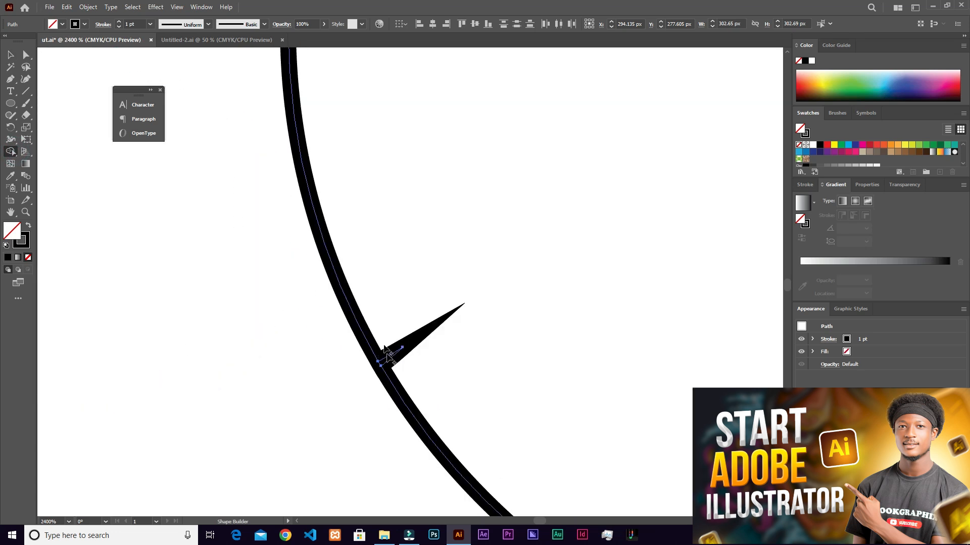
drag(386, 359, 409, 380)
scroll(411, 385, down, 6)
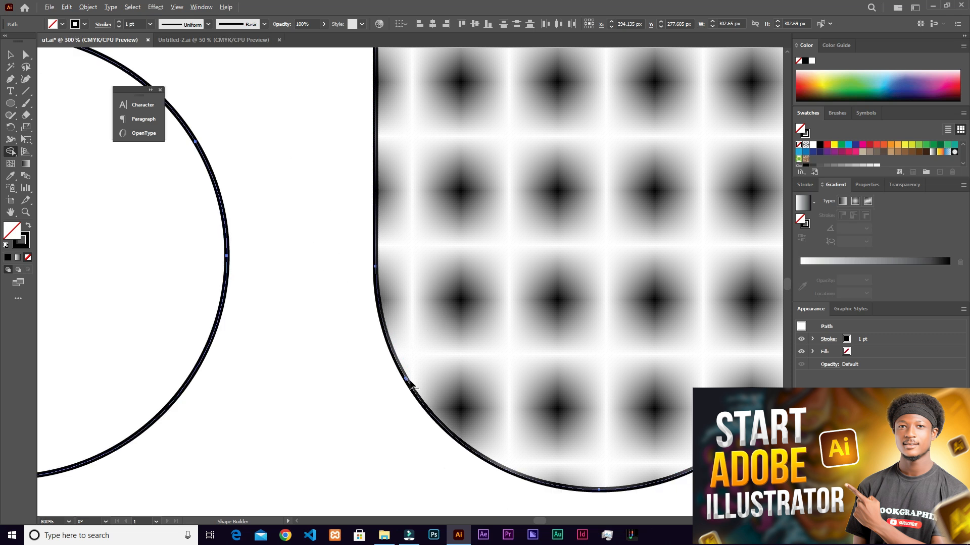
scroll(402, 347, up, 3)
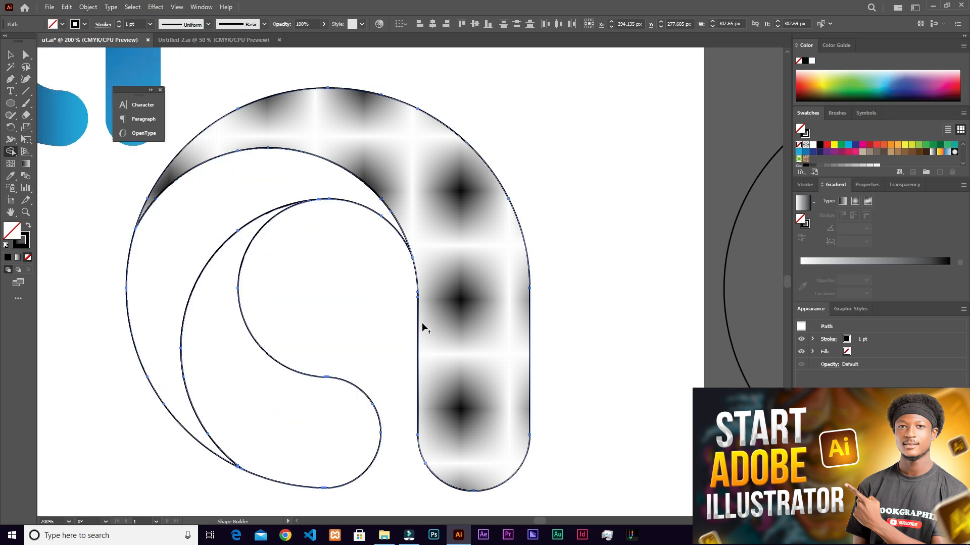
- Deselect the logo shapes and move the small reference logo farther away, over the artboard's upper-left corner
key(v)
scroll(354, 313, down, 3)
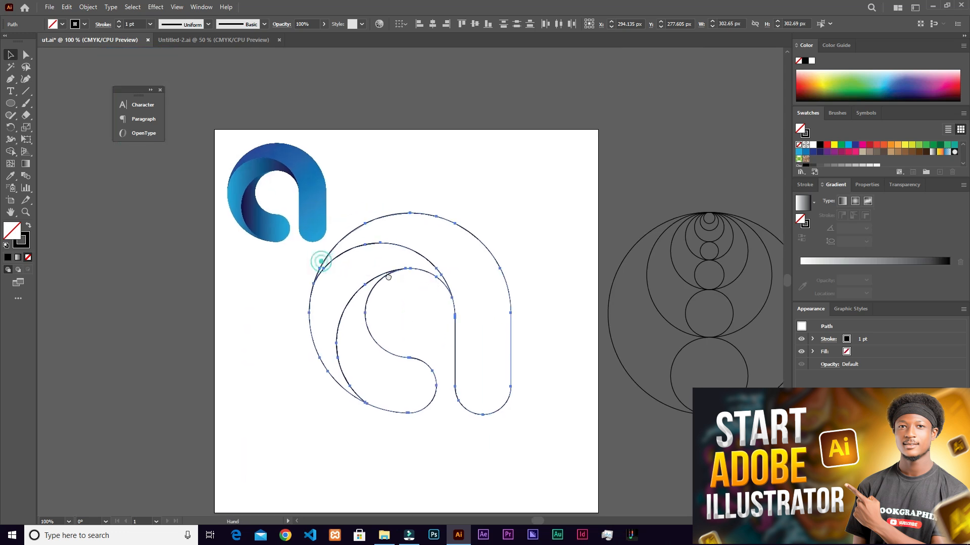
click(507, 189)
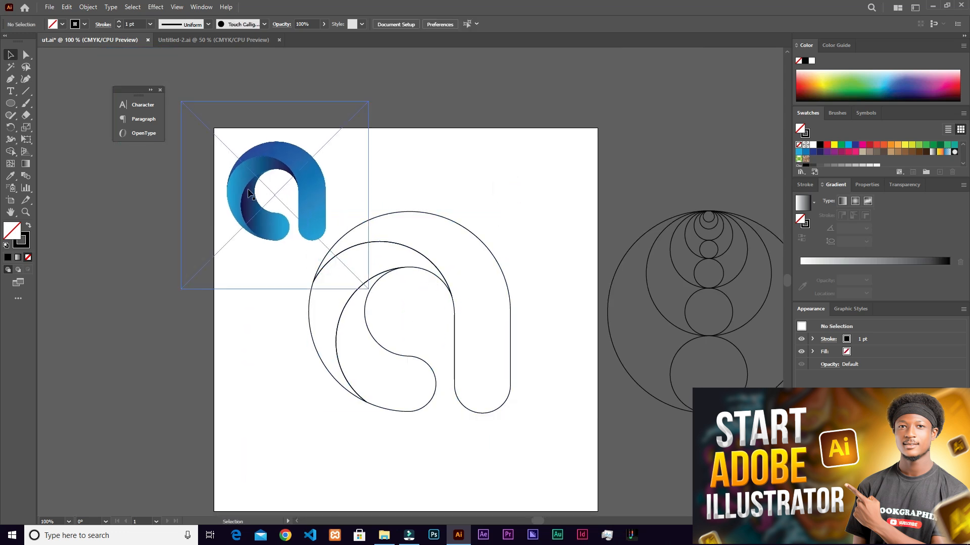
mouse_move(266, 188)
mouse_down()
mouse_move(274, 141)
mouse_move(256, 172)
mouse_up()
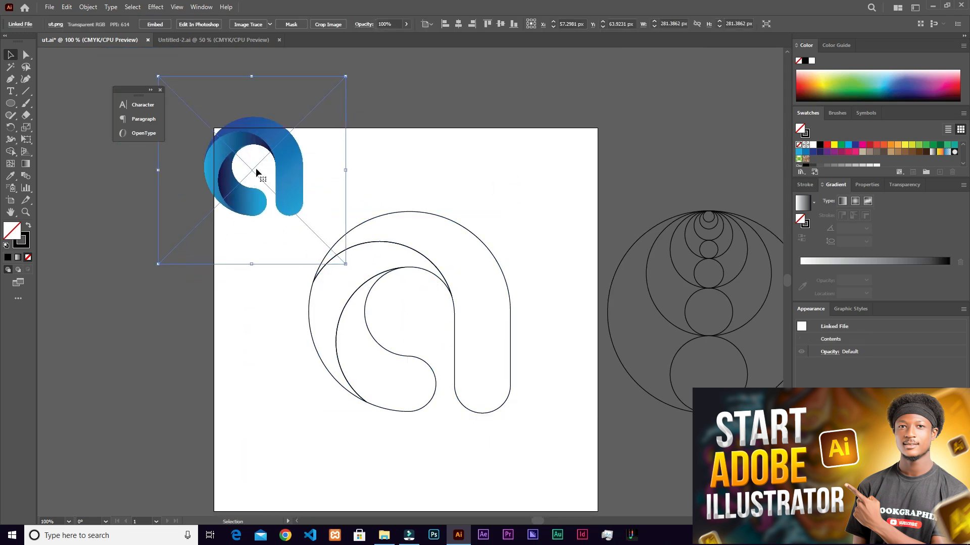
click(550, 273)
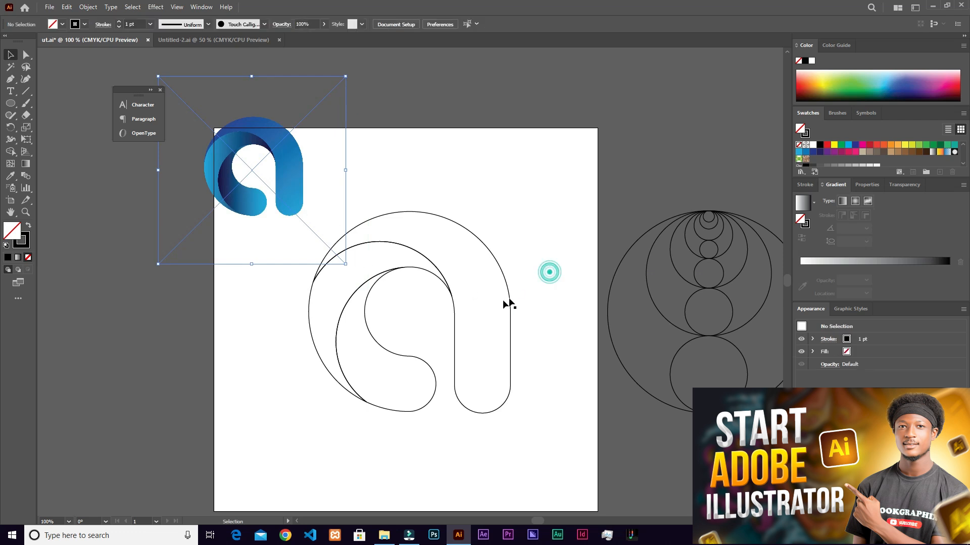
- Try moving the arc-and-stem shape and the lower hook shape away from the crescent to check that the three pieces are separate
scroll(496, 291, up, 2)
scroll(490, 291, down, 1)
scroll(491, 292, down, 1)
click(511, 274)
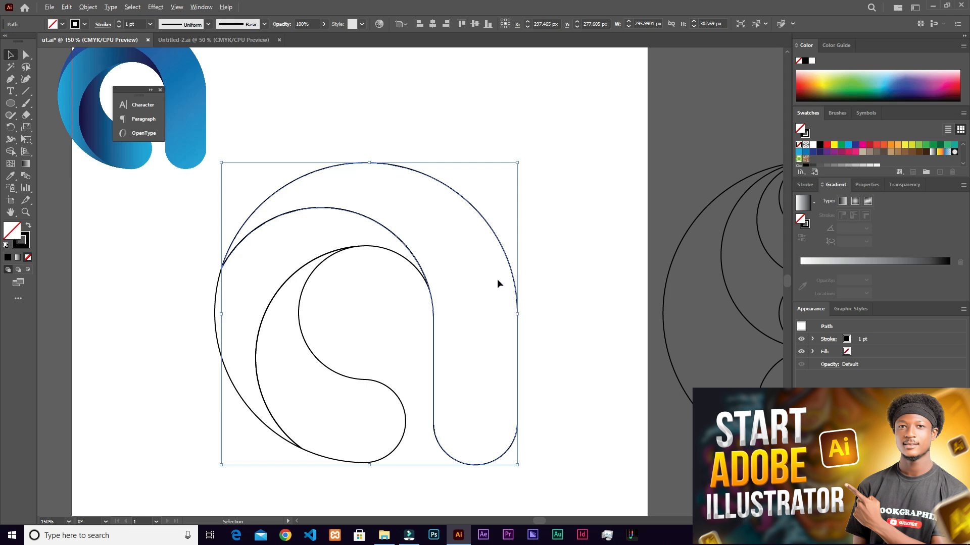
scroll(525, 259, down, 1)
click(525, 259)
drag(507, 277, 551, 247)
drag(380, 396, 464, 430)
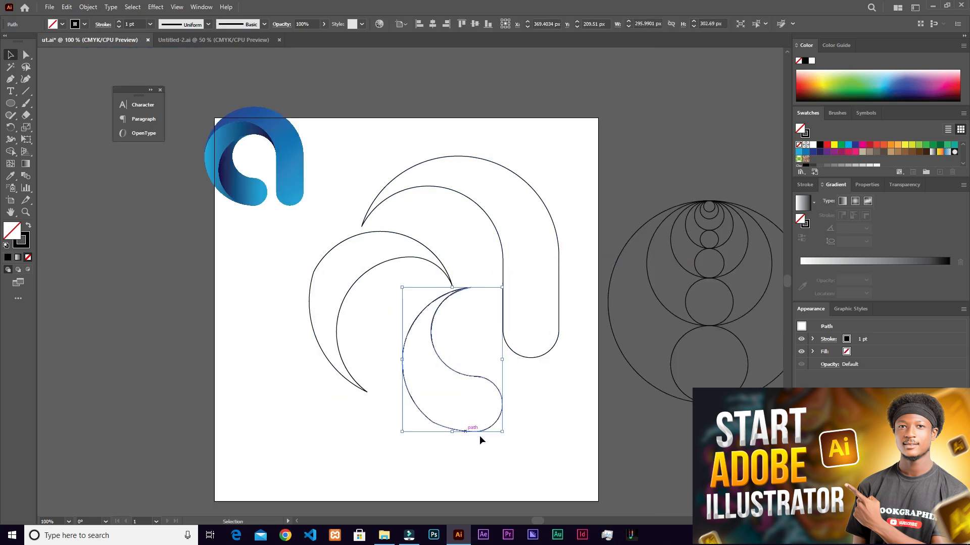
- Undo the moves of the separated logo shapes and clear the selection
key(ctrl+z)
key(ctrl+z)
key(ctrl+z)
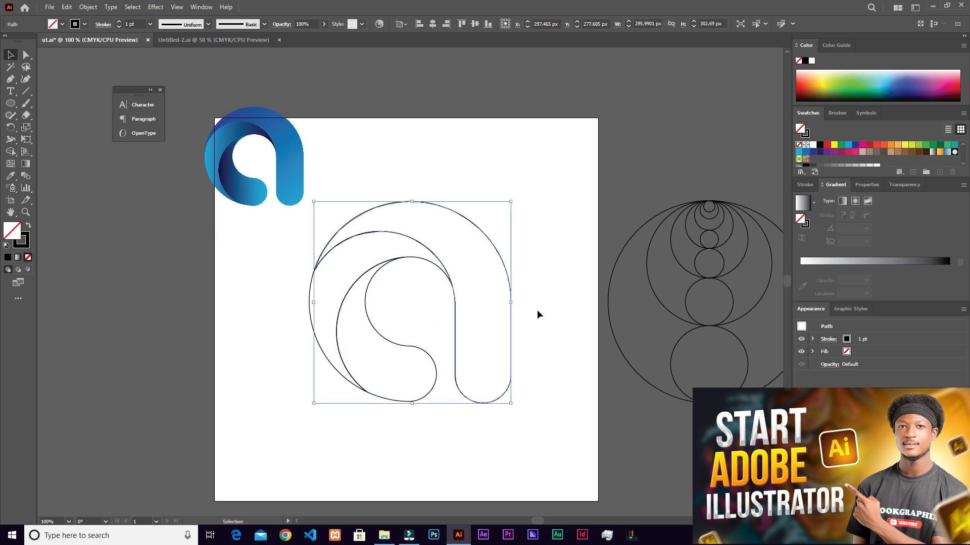
click(549, 282)
- Select the arc-and-stem shape of the letter, and hide and redisplay the gradient settings
scroll(336, 303, up, 2)
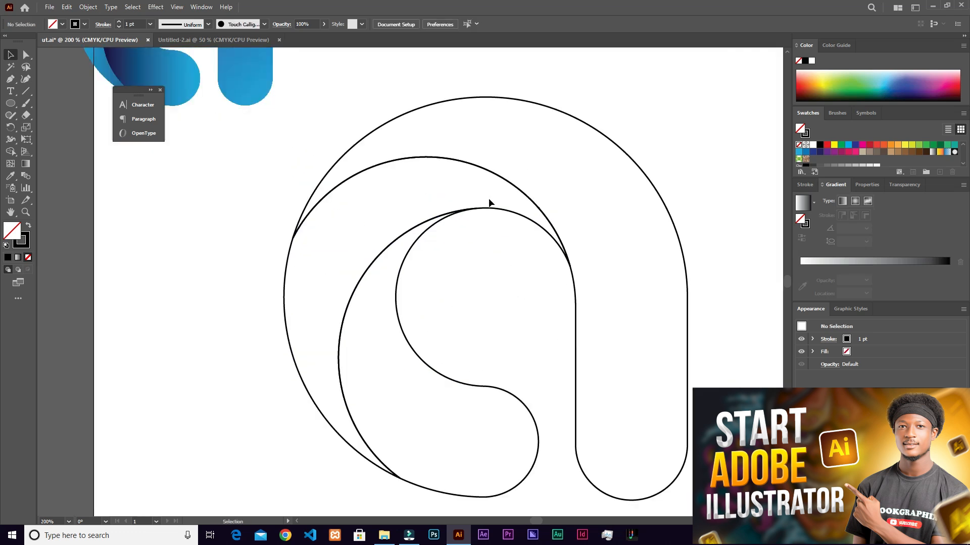
click(658, 192)
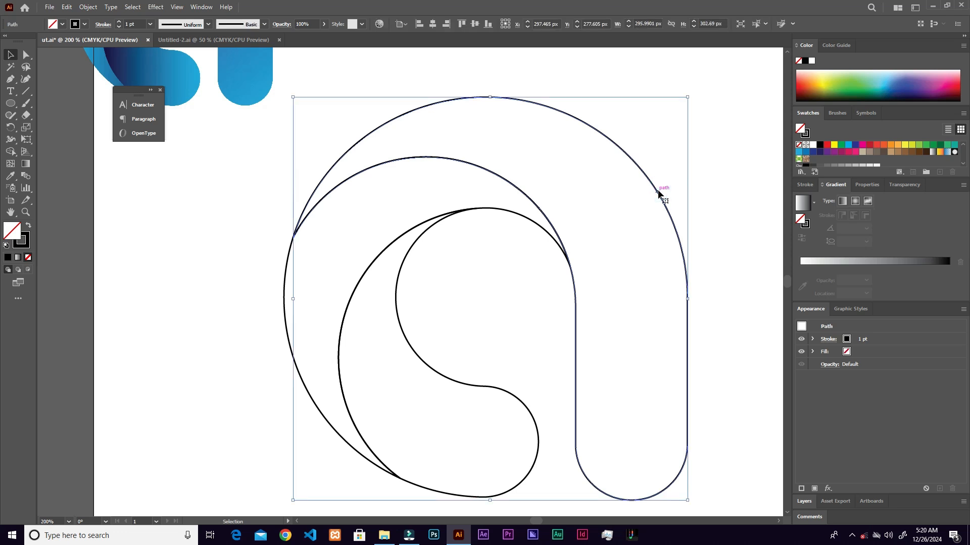
drag(681, 198, 613, 193)
click(195, 7)
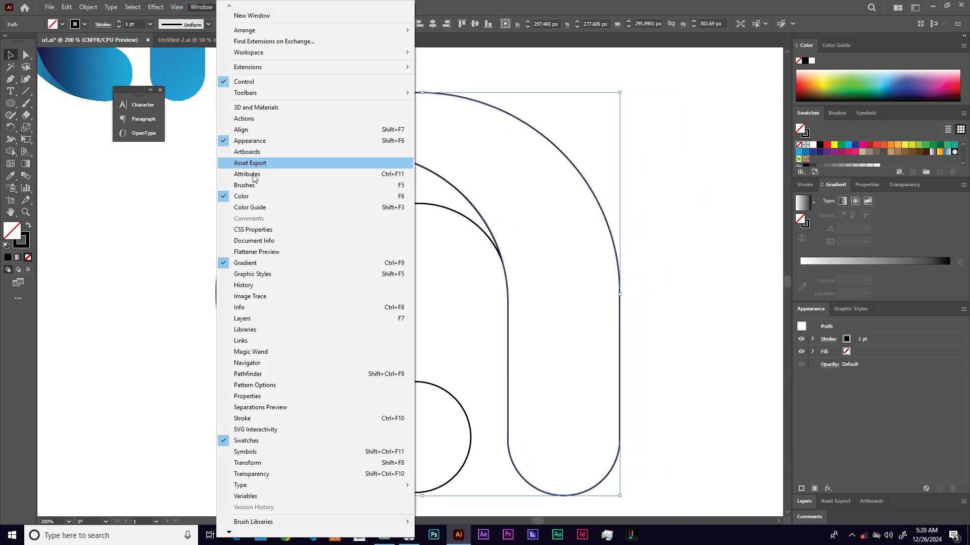
click(281, 263)
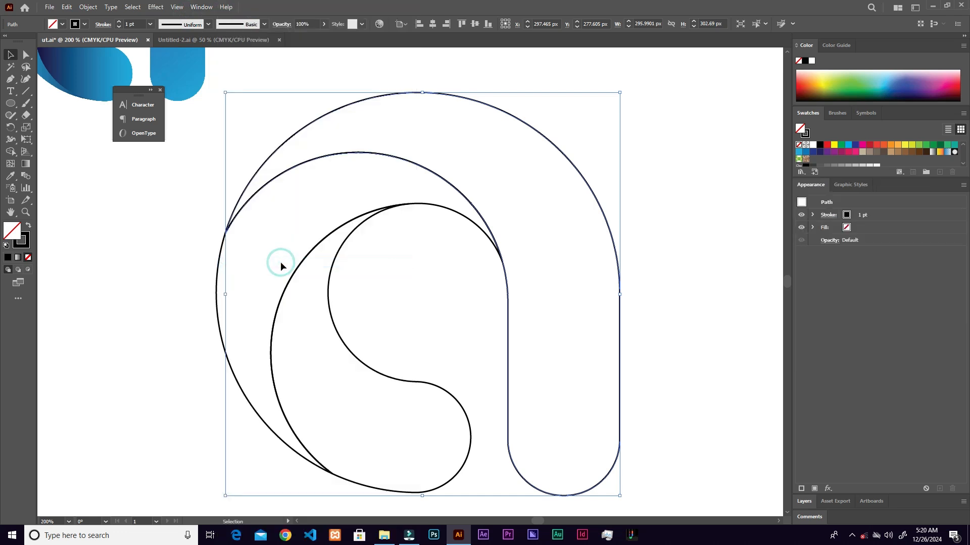
drag(290, 196, 218, 55)
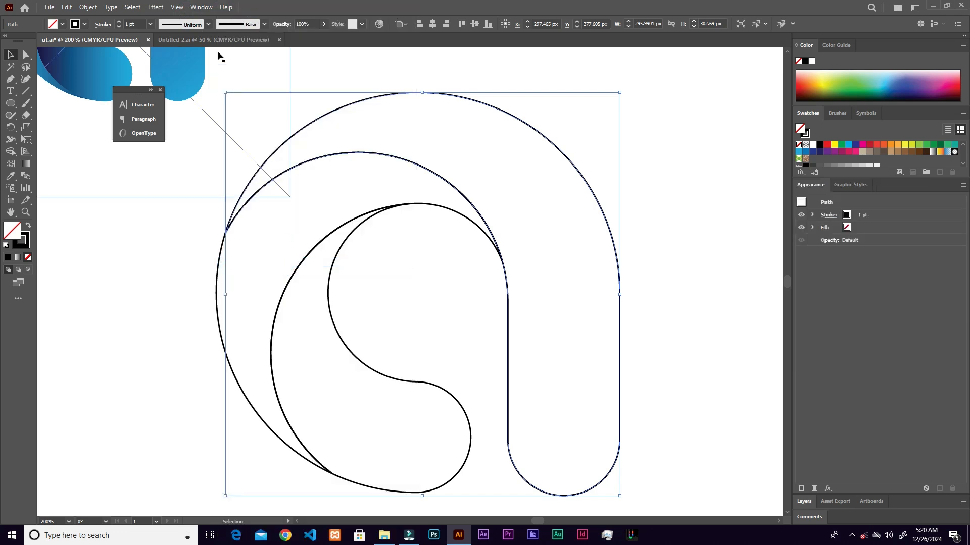
click(193, 8)
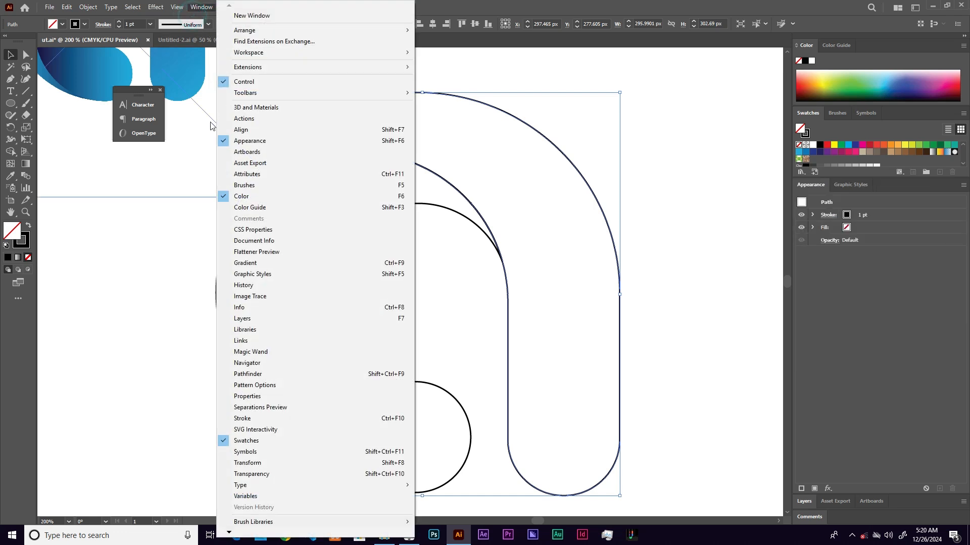
click(258, 264)
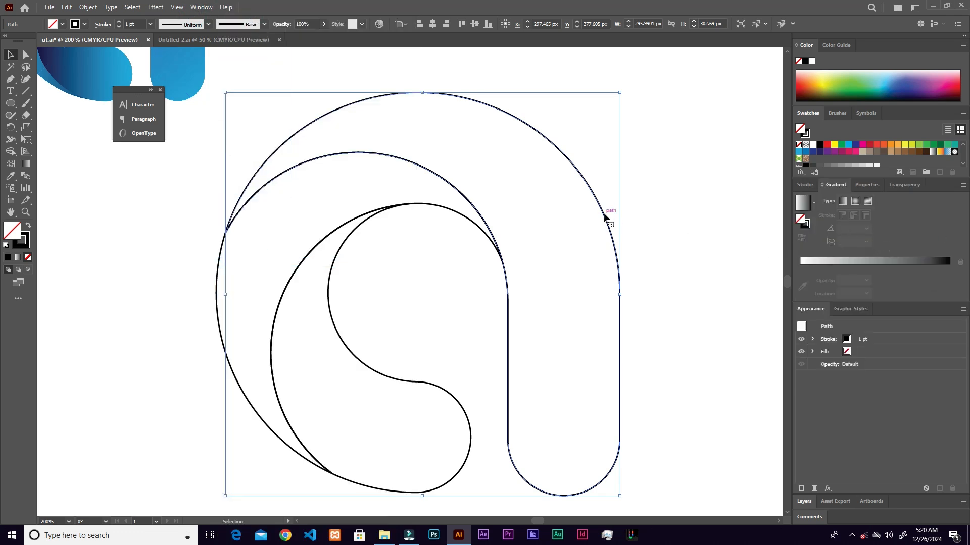
- Swap the arc-and-stem shape's fill and stroke, and fill it with the white-to-black linear gradient
click(29, 228)
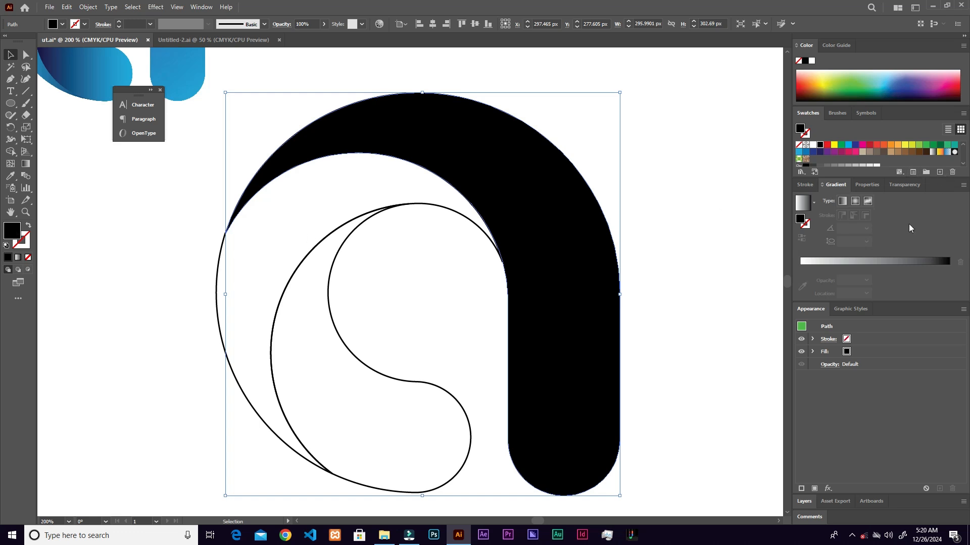
click(854, 261)
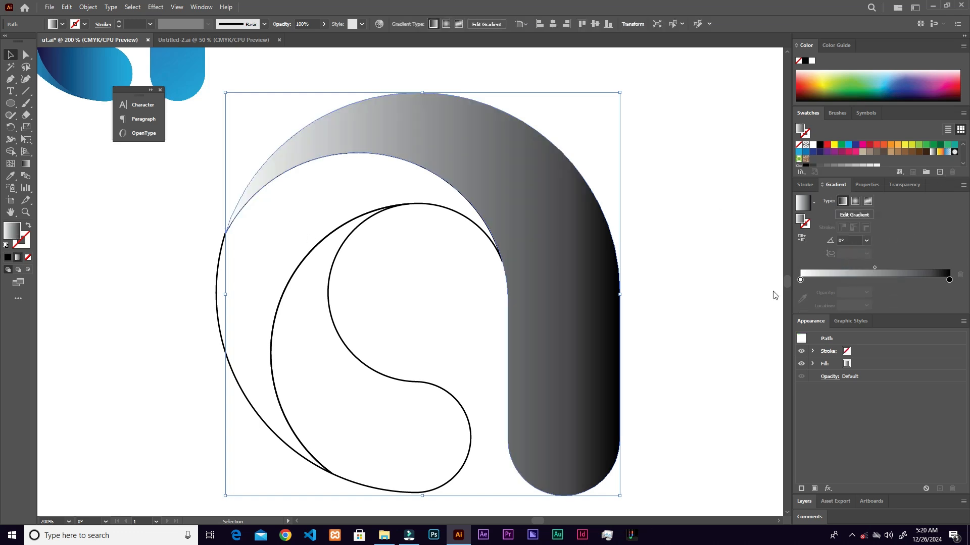
key(ctrl+minus)
key(ctrl+minus)
key(ctrl+plus)
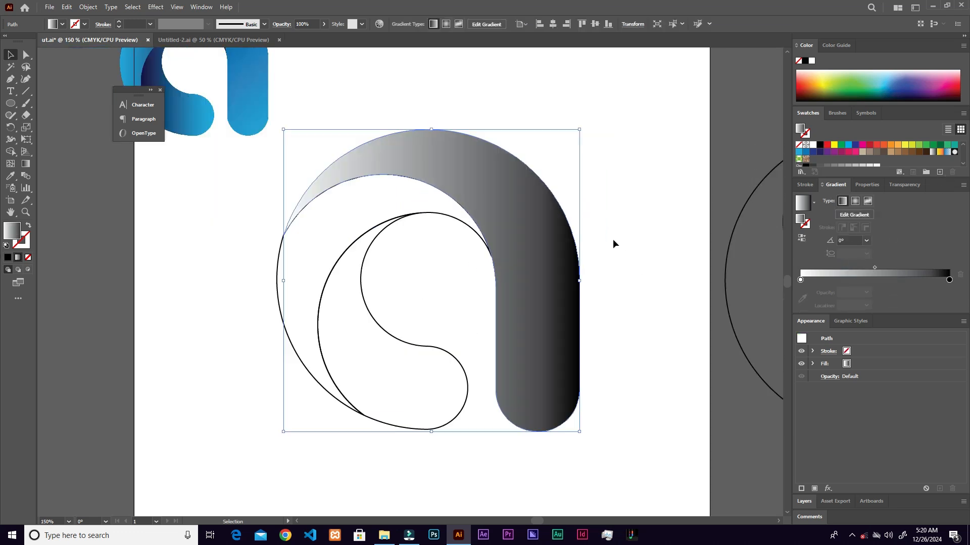
- Try a radial gradient on the arc-and-stem shape and switch its fill back to a linear gradient
click(855, 202)
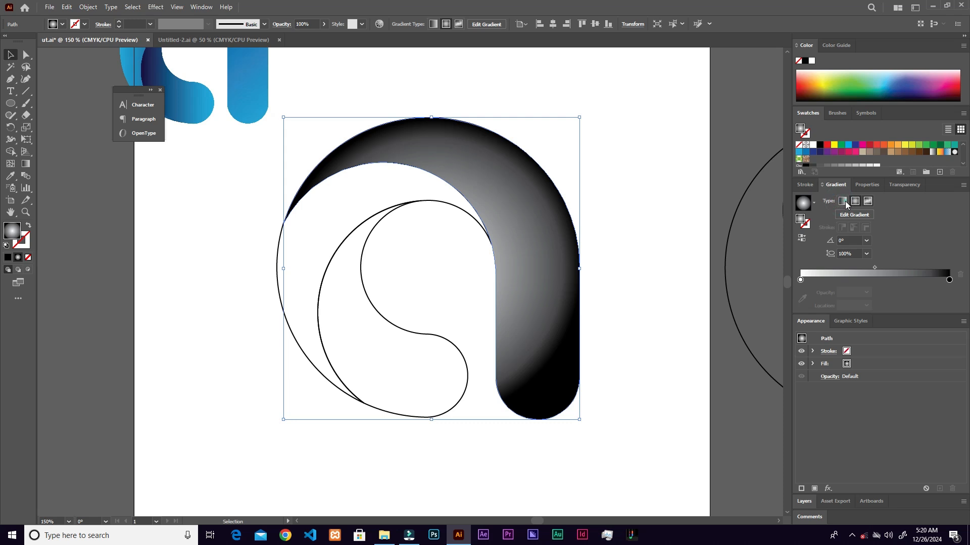
click(842, 204)
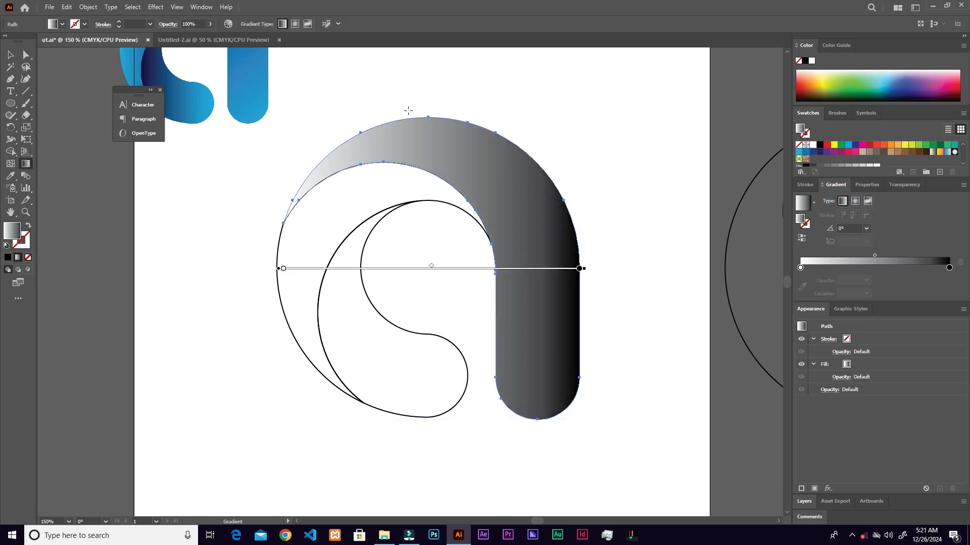
scroll(408, 110, down, 1)
scroll(326, 125, up, 3)
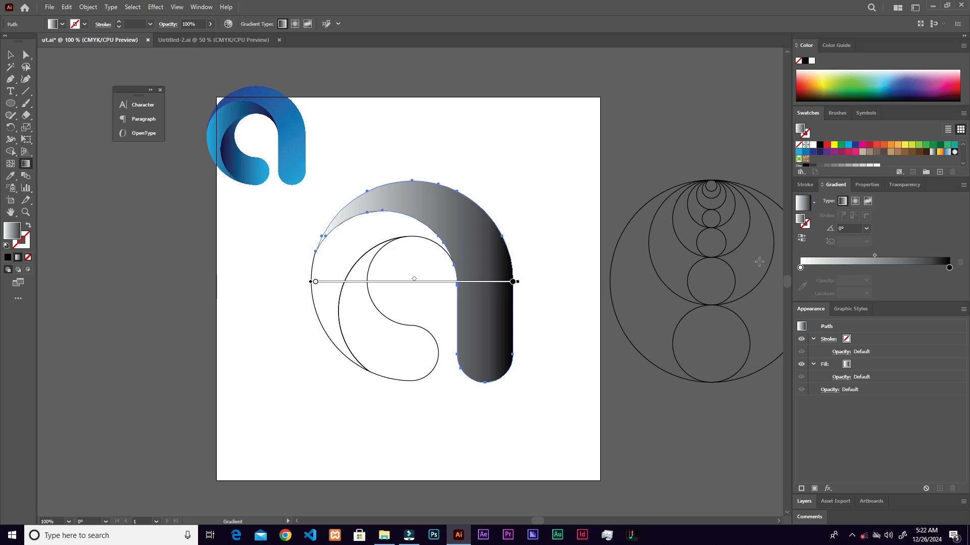
- Color the arc-and-stem shape's gradient from dark blue to light blue using swatches, and shift its midpoint to about 57%
double_click(800, 268)
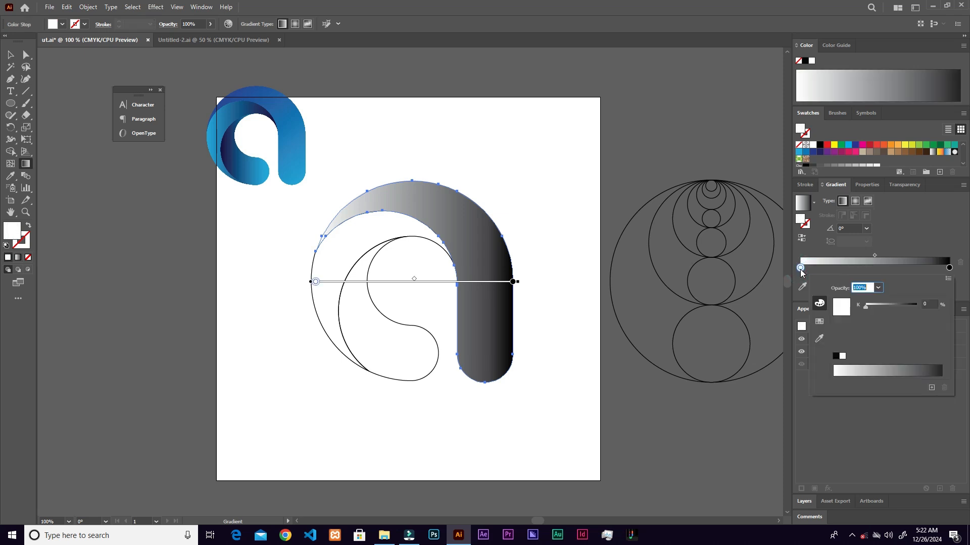
click(819, 324)
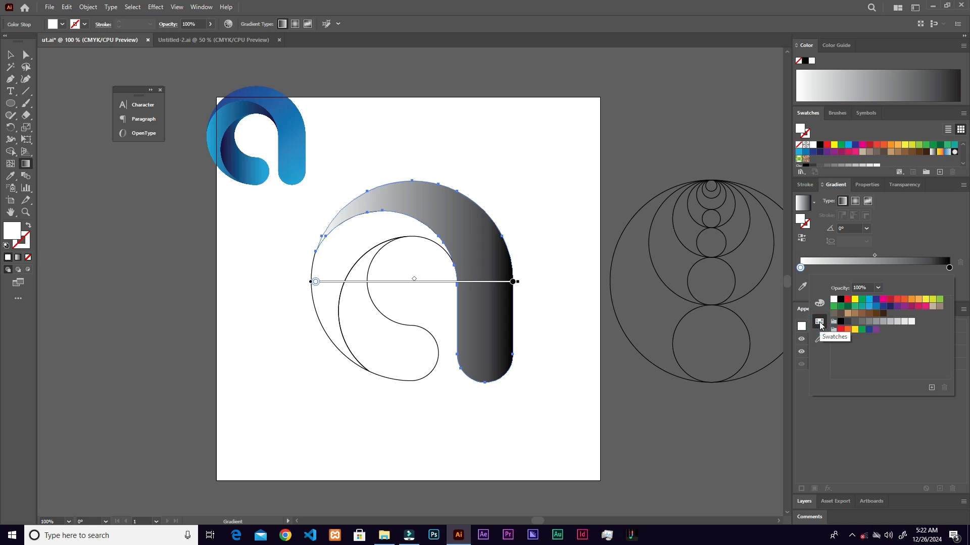
click(884, 307)
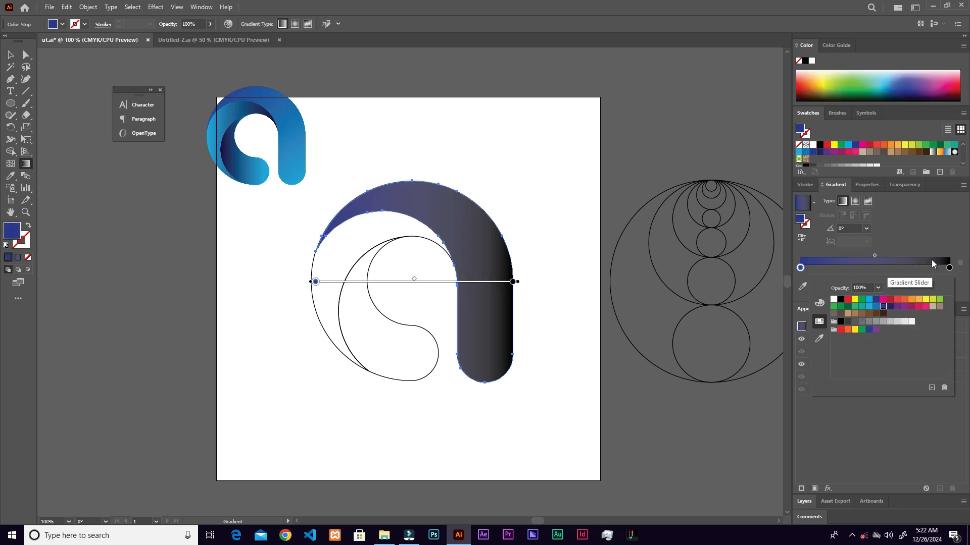
click(949, 267)
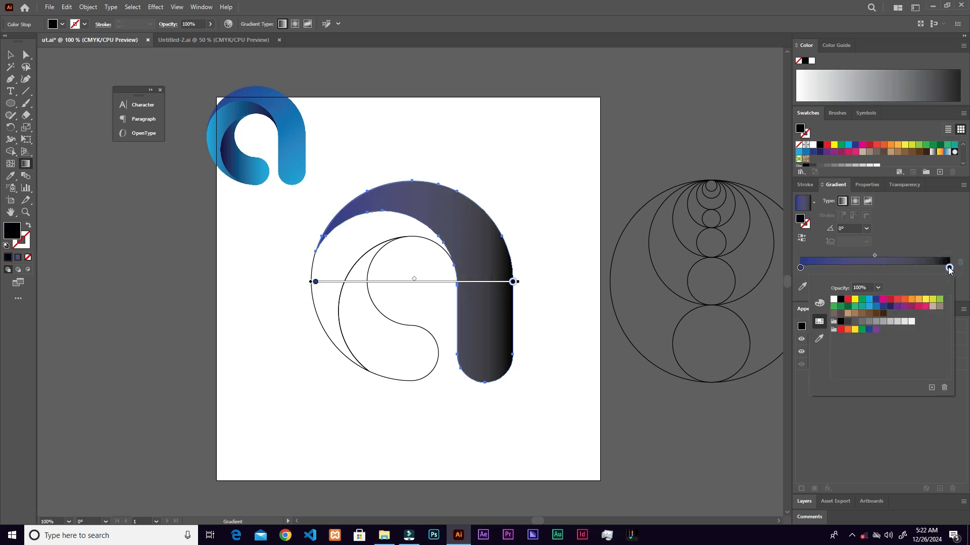
click(870, 301)
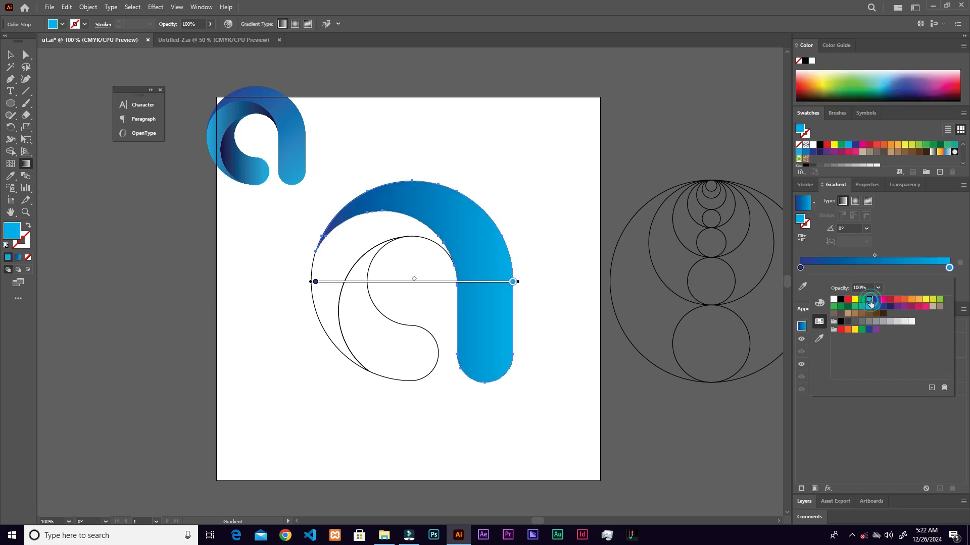
click(875, 246)
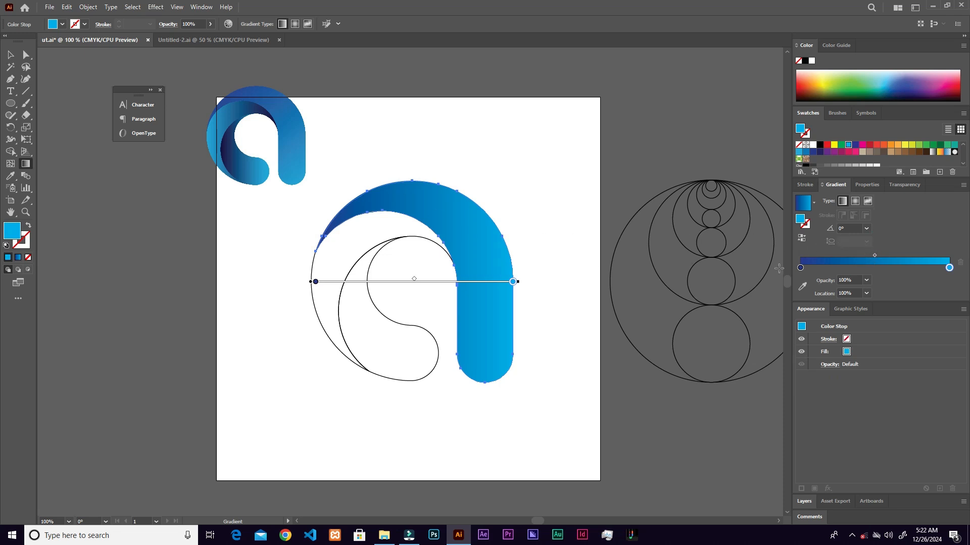
drag(874, 256, 885, 256)
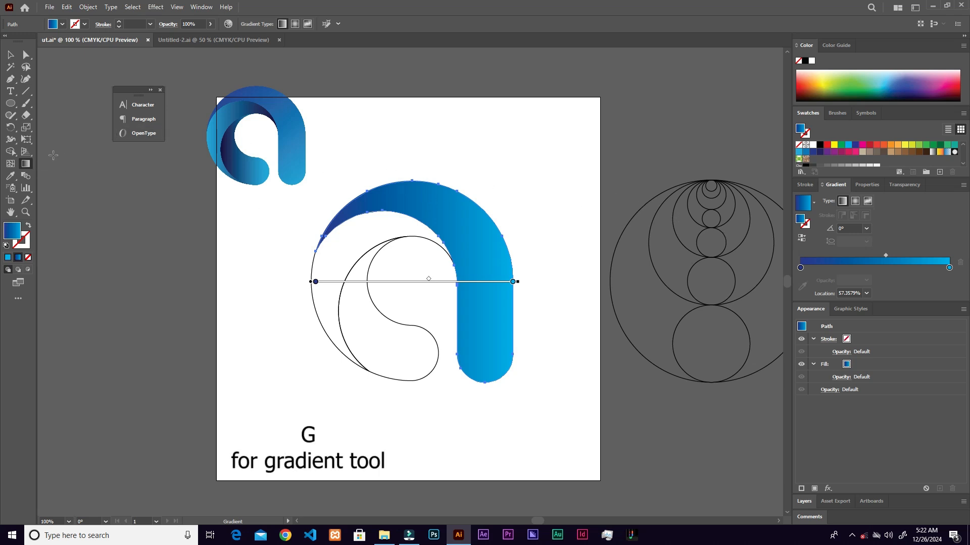
- Try gradient angles of 90° and 150° on the arc-and-stem shape
click(867, 228)
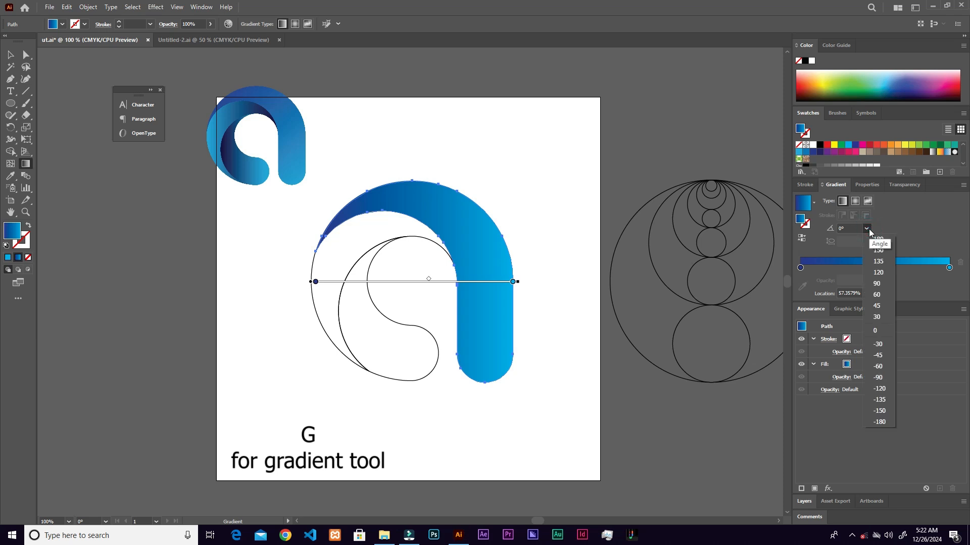
click(878, 285)
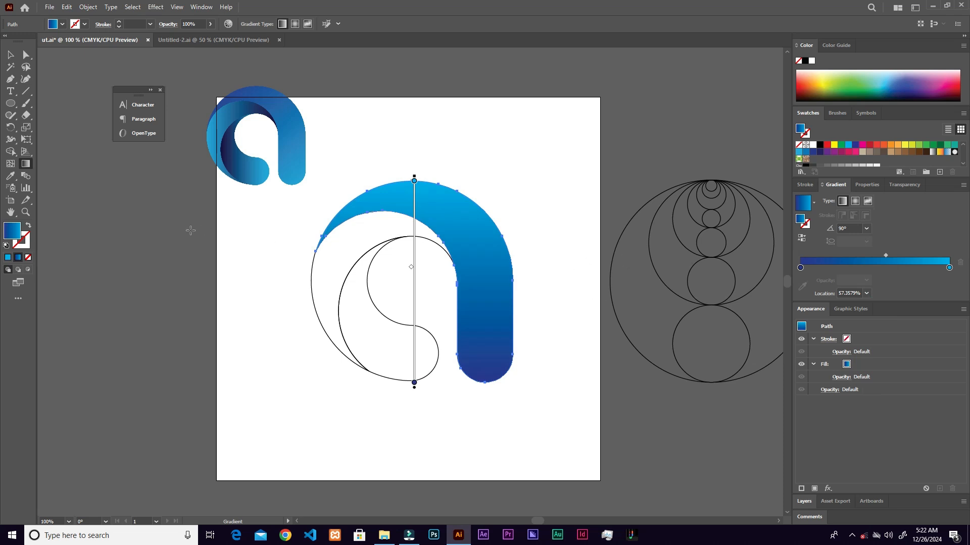
click(866, 228)
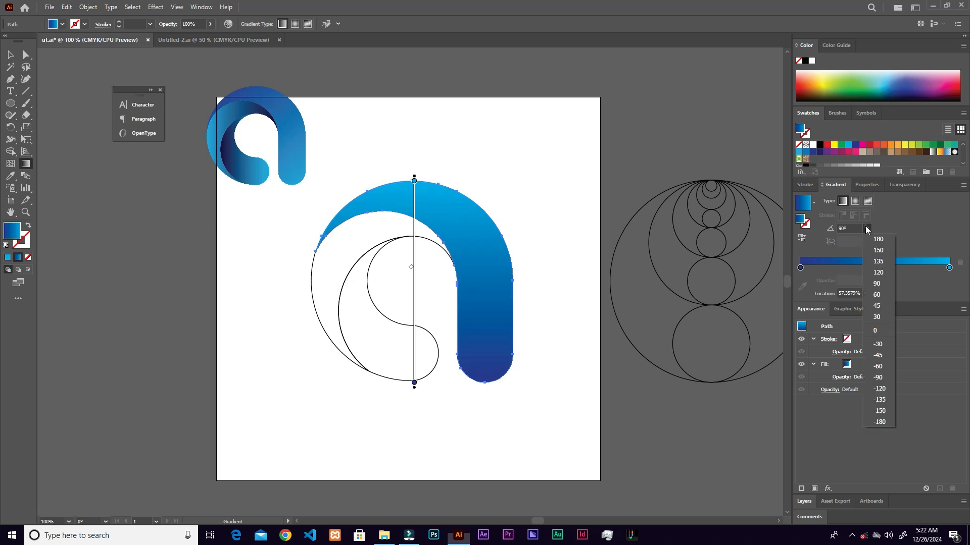
click(878, 253)
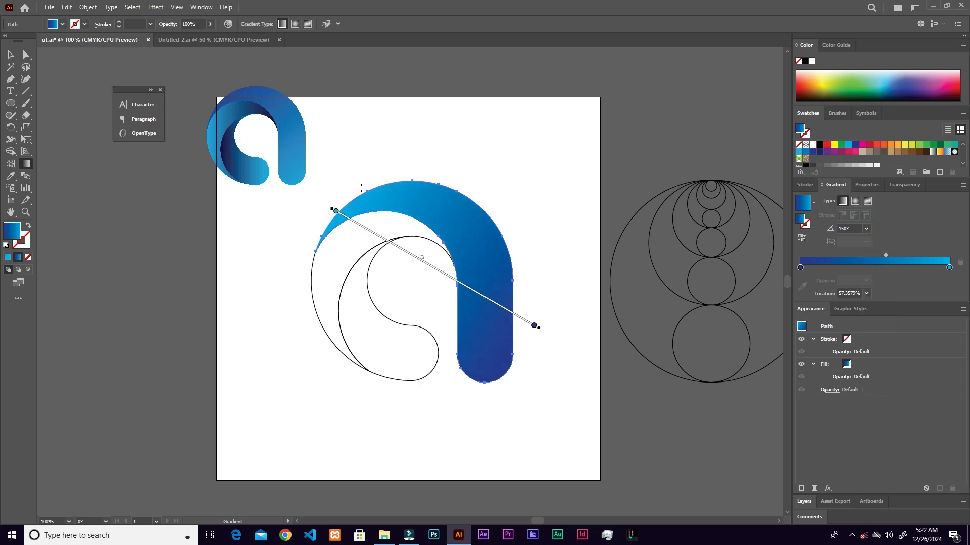
- Try several freehand diagonal gradient directions across the arc-and-stem shape, and undo the last ones
click(28, 161)
mouse_move(341, 170)
mouse_down()
mouse_move(472, 281)
mouse_move(541, 363)
mouse_move(538, 373)
mouse_up()
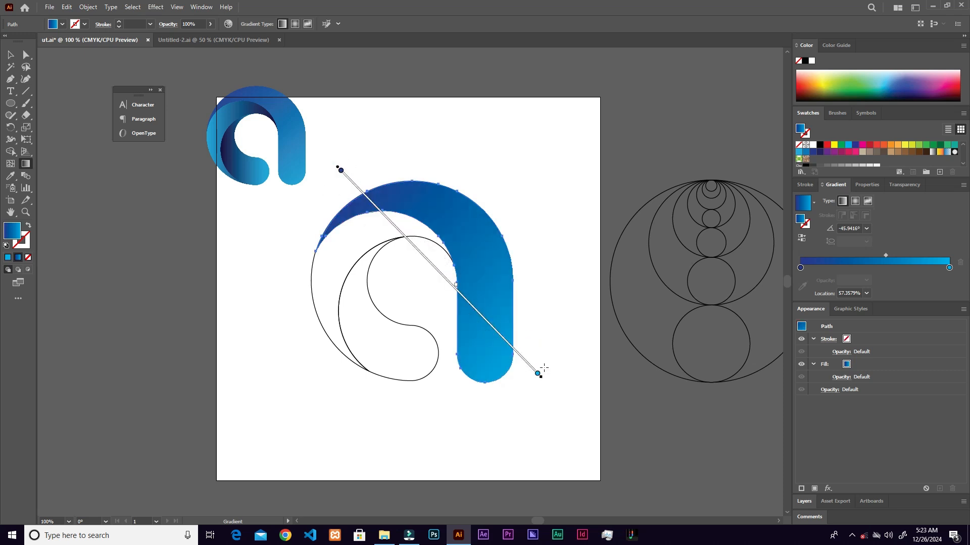
mouse_move(553, 197)
mouse_down()
mouse_move(454, 323)
mouse_move(349, 346)
mouse_up()
mouse_move(559, 217)
mouse_down()
mouse_move(407, 325)
mouse_move(268, 391)
mouse_up()
drag(315, 415, 519, 309)
key(ctrl+z)
key(ctrl+z)
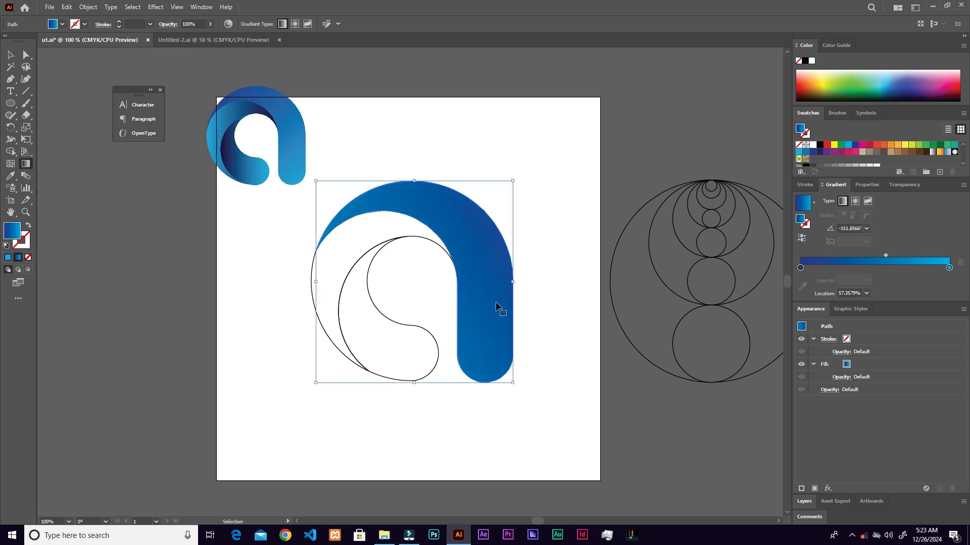
key(ctrl+z)
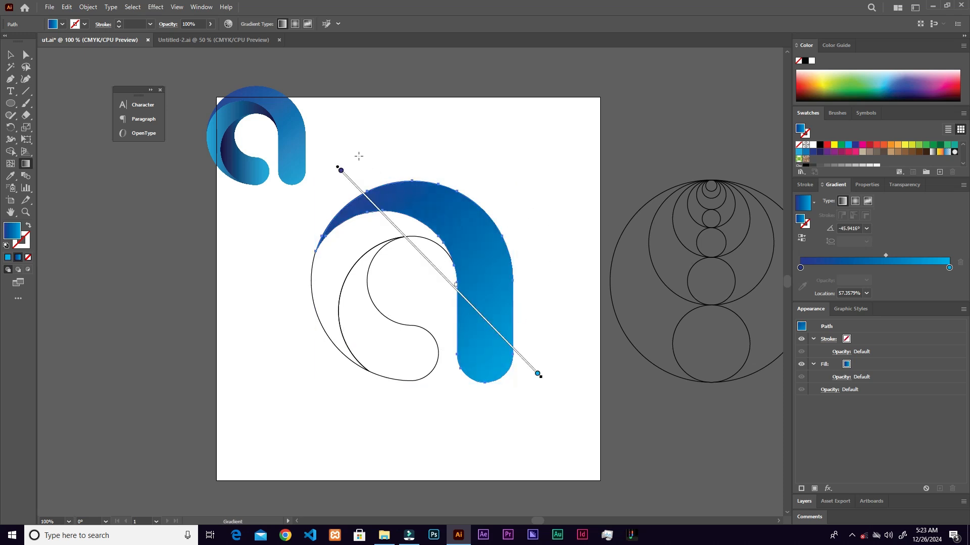
- Redraw the arc-and-stem gradient diagonally from above the arc's upper left to the stem's lower right, at about -50°
mouse_move(348, 167)
mouse_down()
mouse_move(476, 335)
mouse_move(535, 372)
mouse_move(526, 383)
mouse_up()
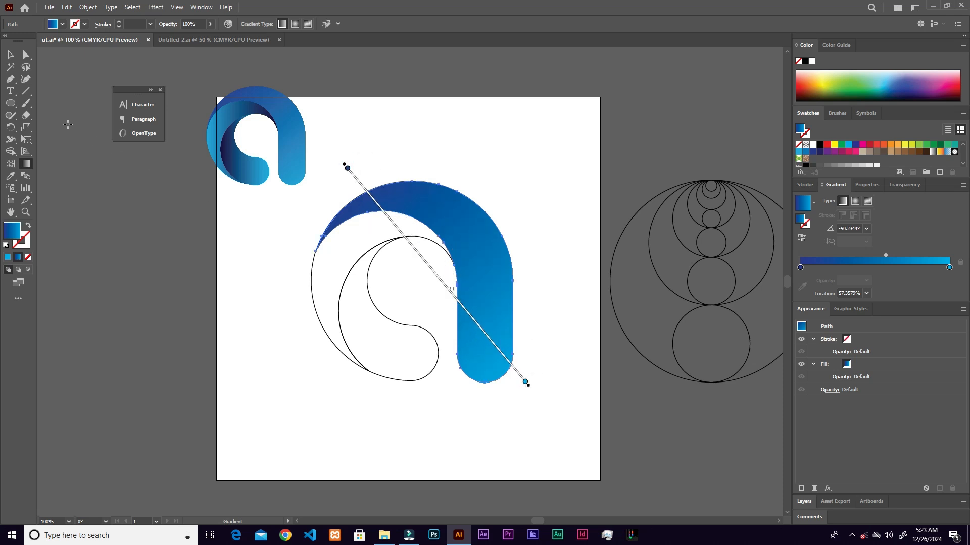
click(10, 55)
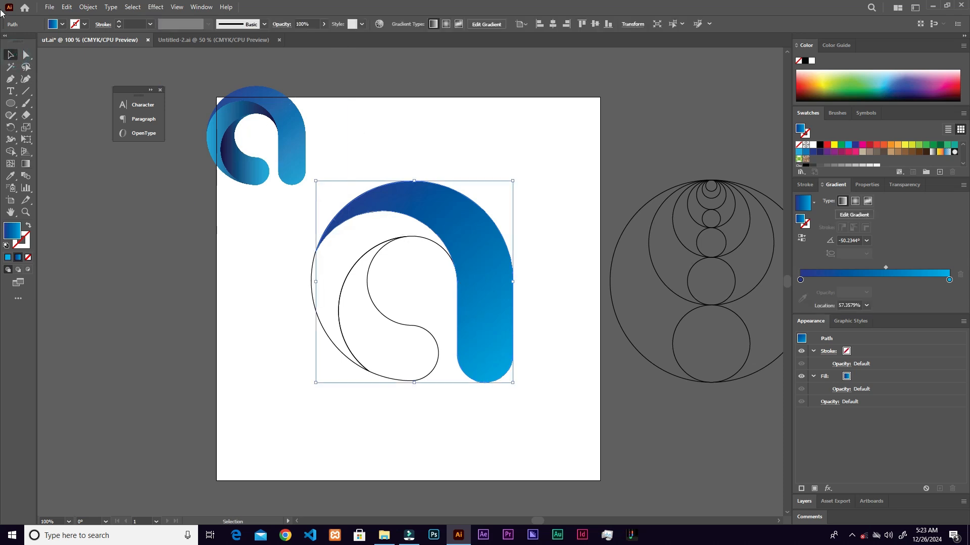
- Select the outer crescent shape and copy the arc-and-stem shape's gradient fill onto it with the Eyedropper
click(346, 278)
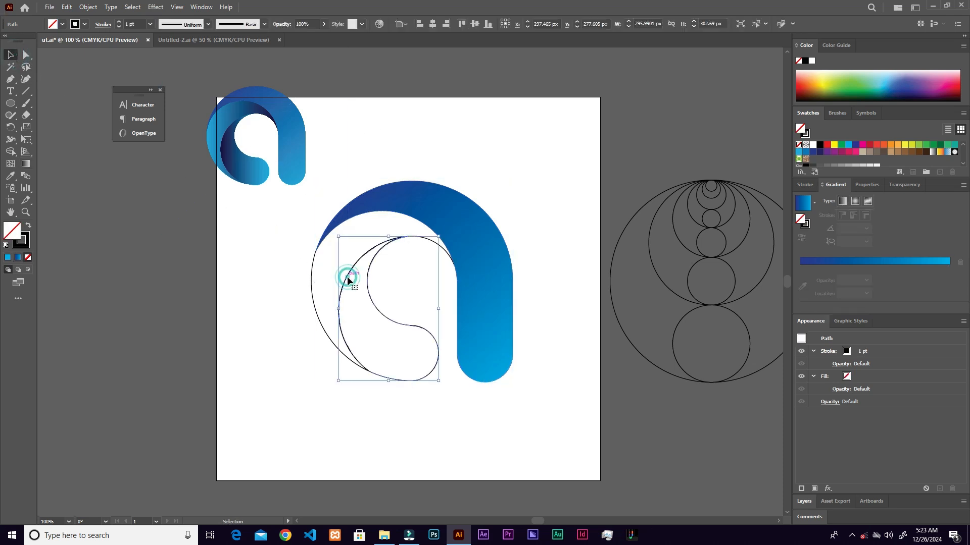
click(310, 289)
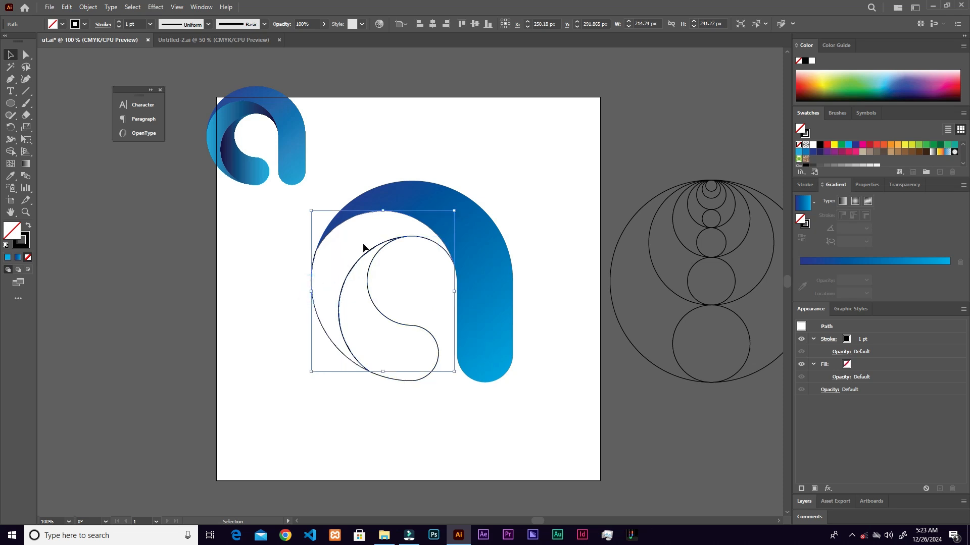
scroll(364, 243, up, 1)
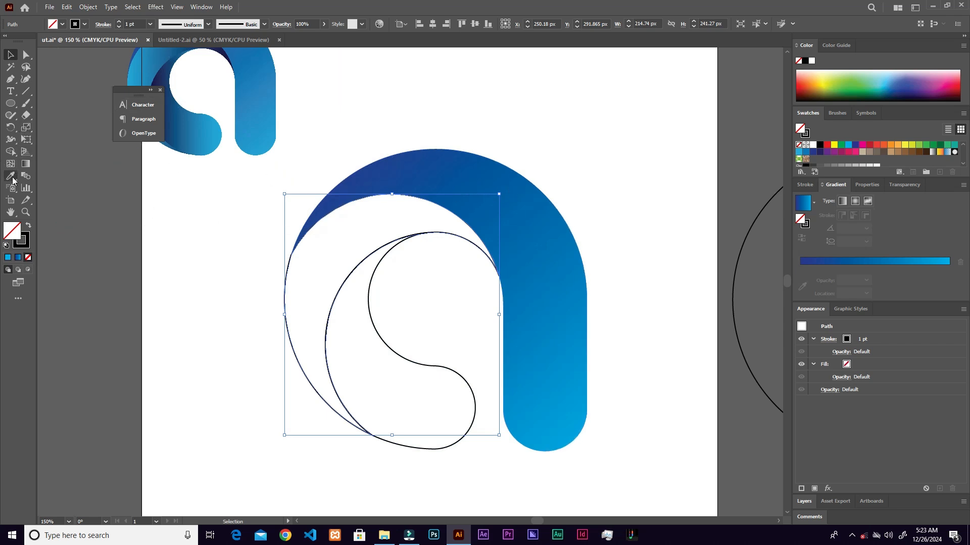
key(i)
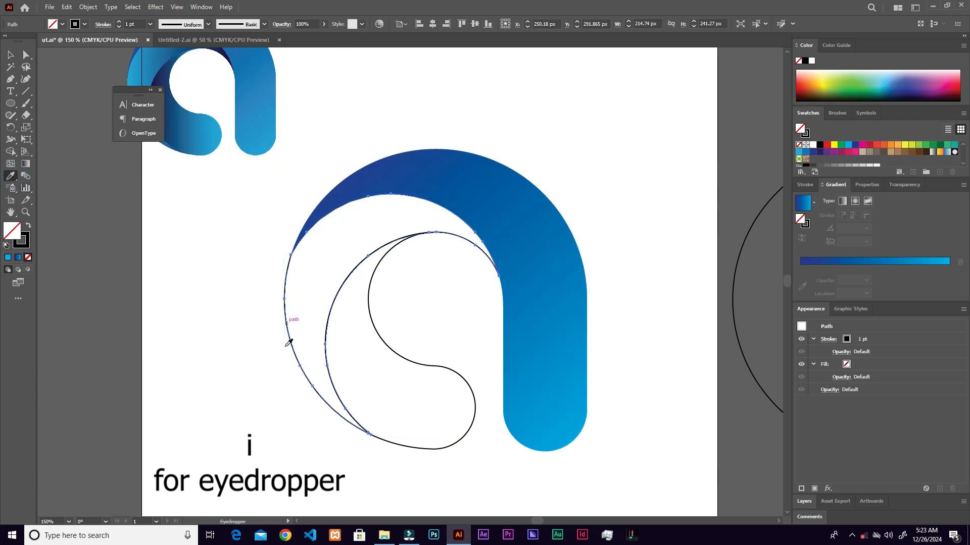
click(527, 209)
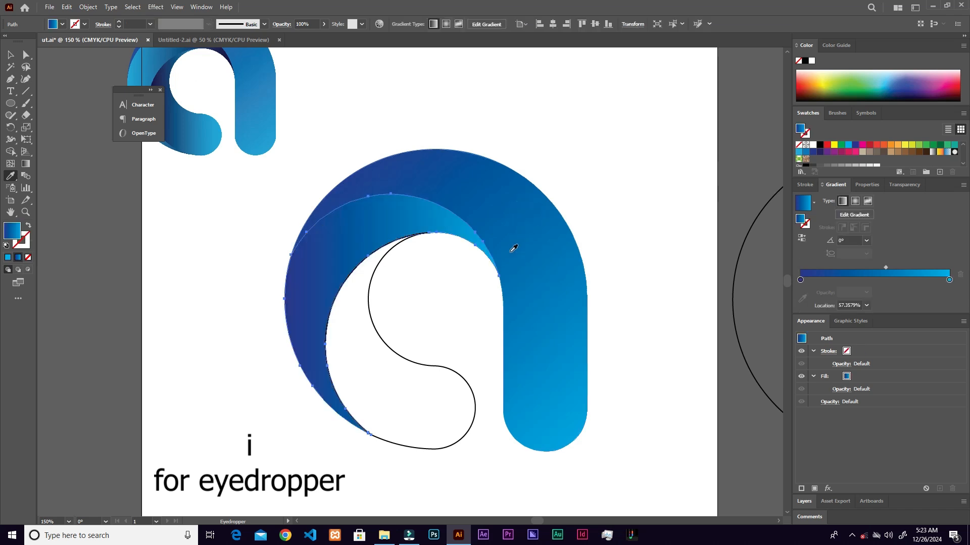
key(v)
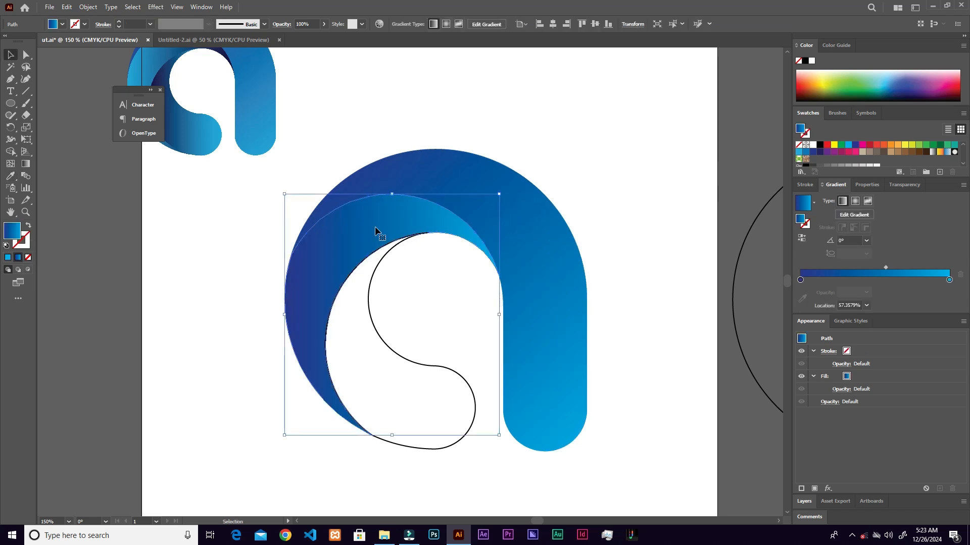
- Reverse the crescent's gradient so light blue starts at its outer side, and clear the selection
scroll(213, 127, up, 2)
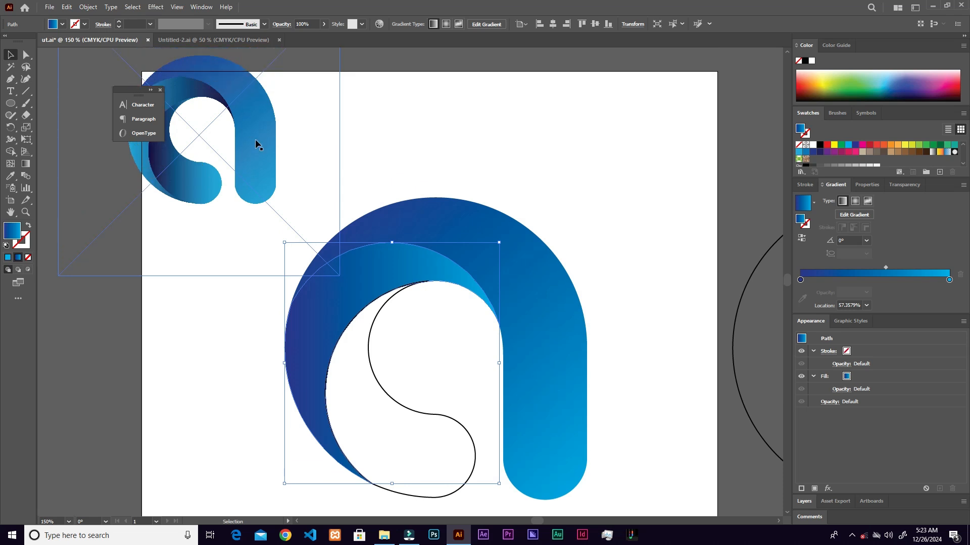
click(436, 152)
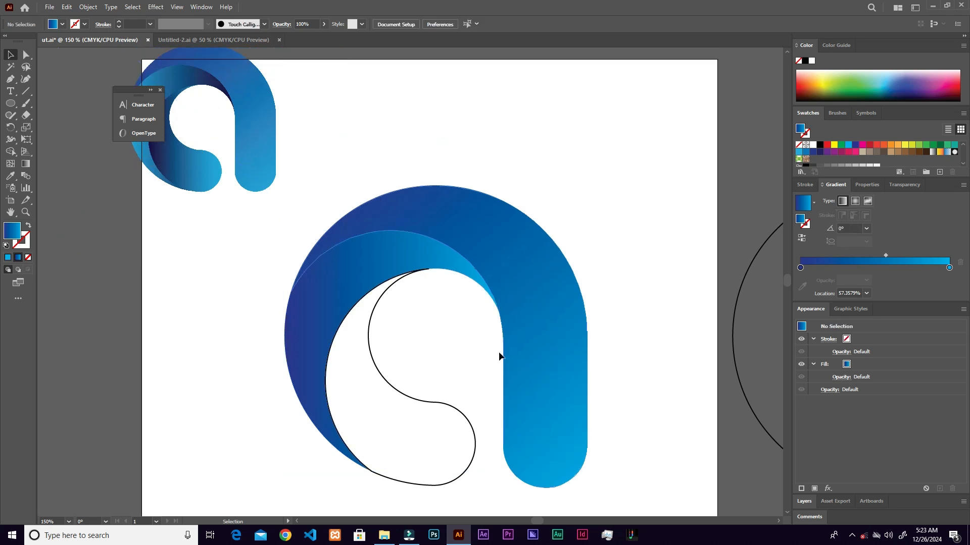
scroll(427, 311, down, 3)
scroll(426, 310, up, 2)
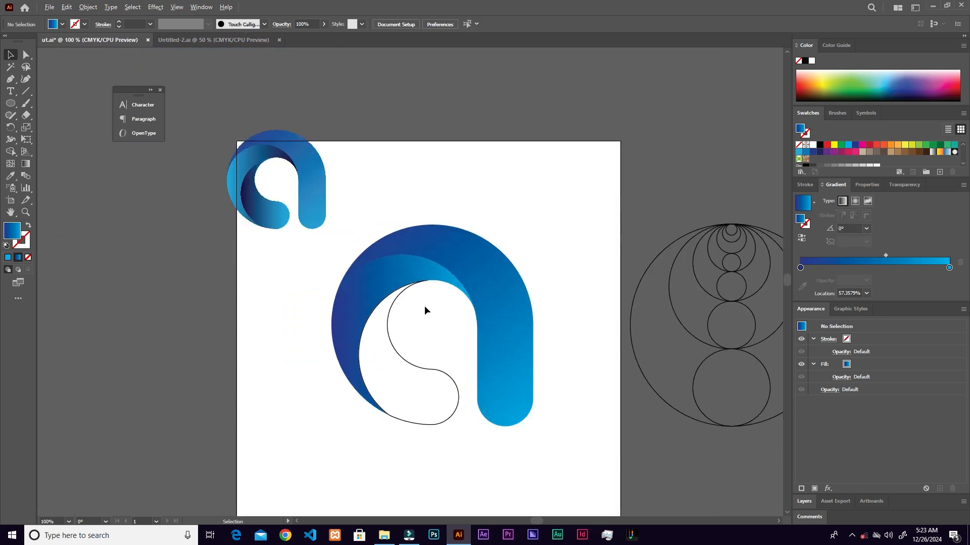
click(383, 288)
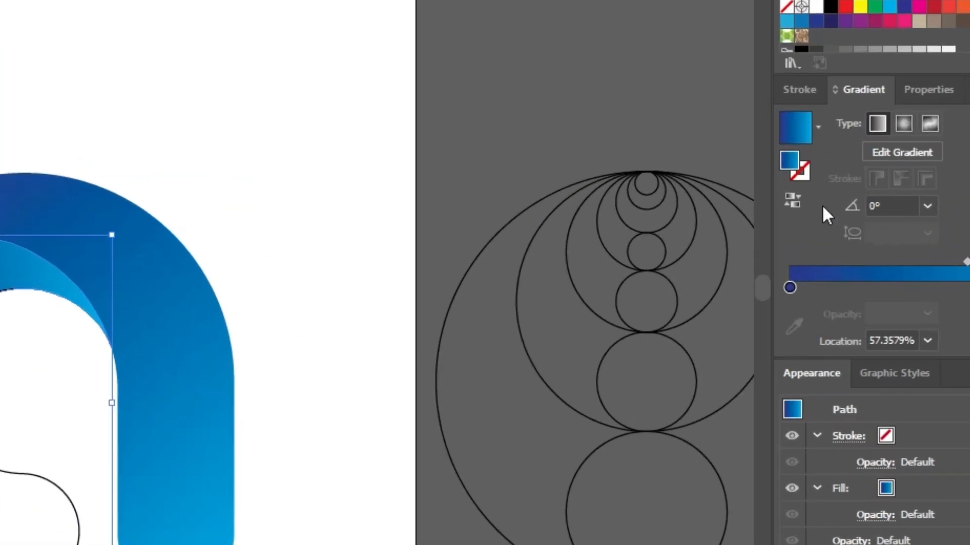
click(789, 202)
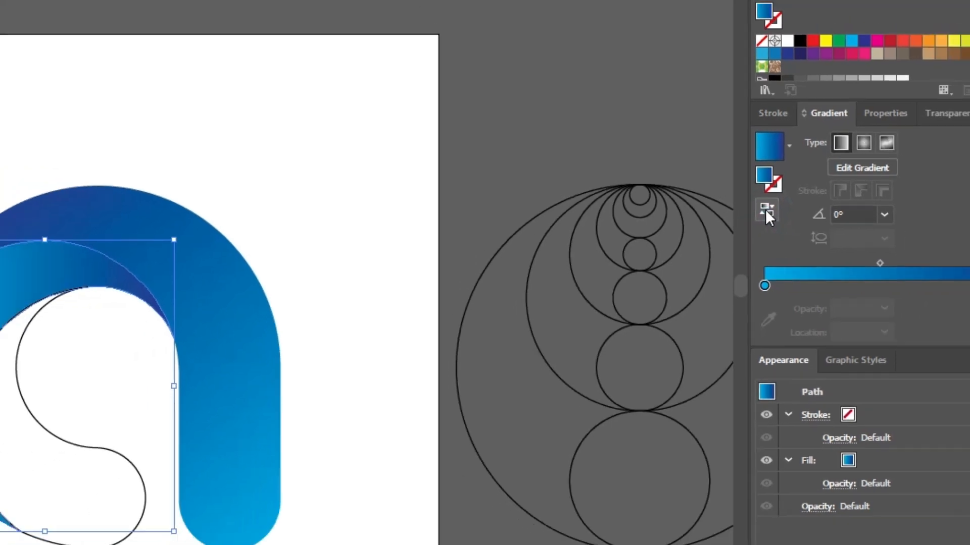
click(268, 177)
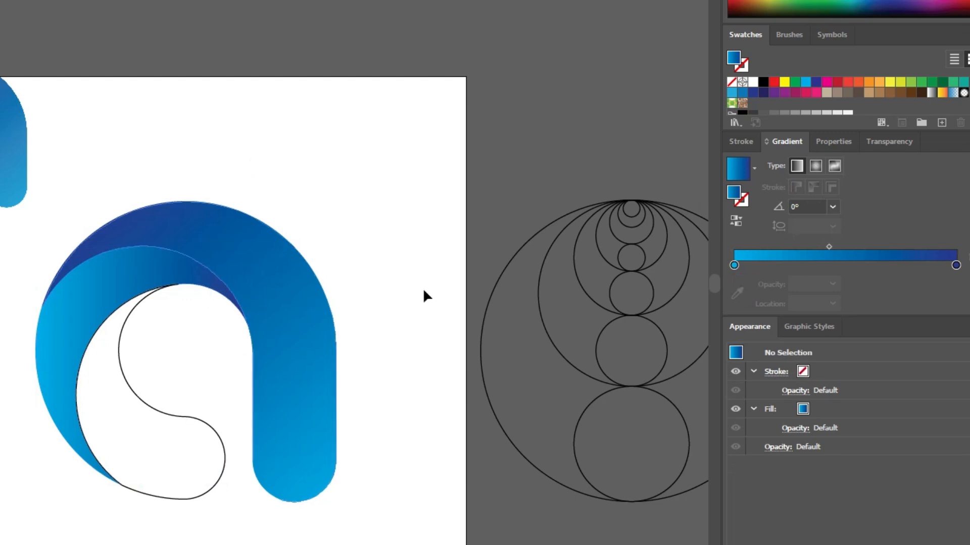
- Darken the dark blue stop of the crescent's gradient by raising its black (K) value to 67%, and deselect the shape
click(110, 276)
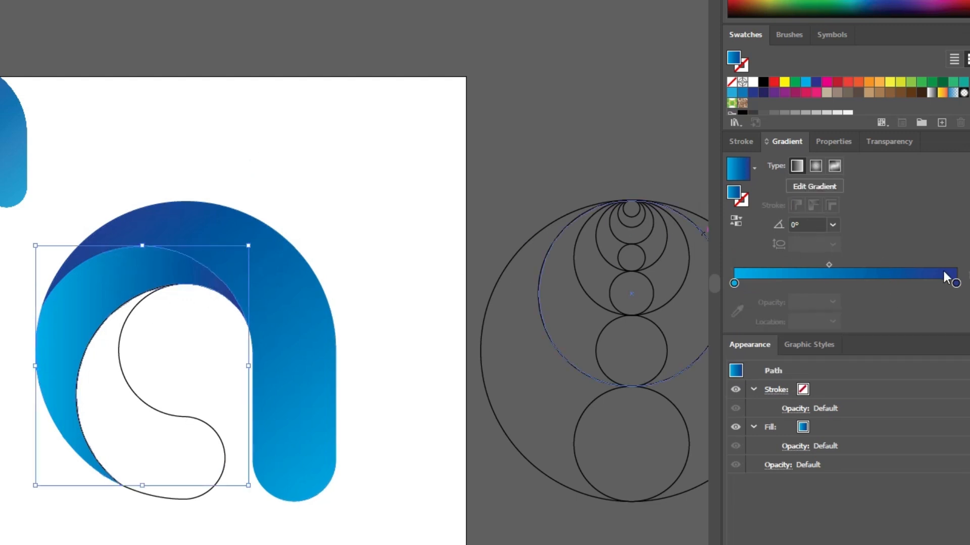
drag(956, 285, 961, 305)
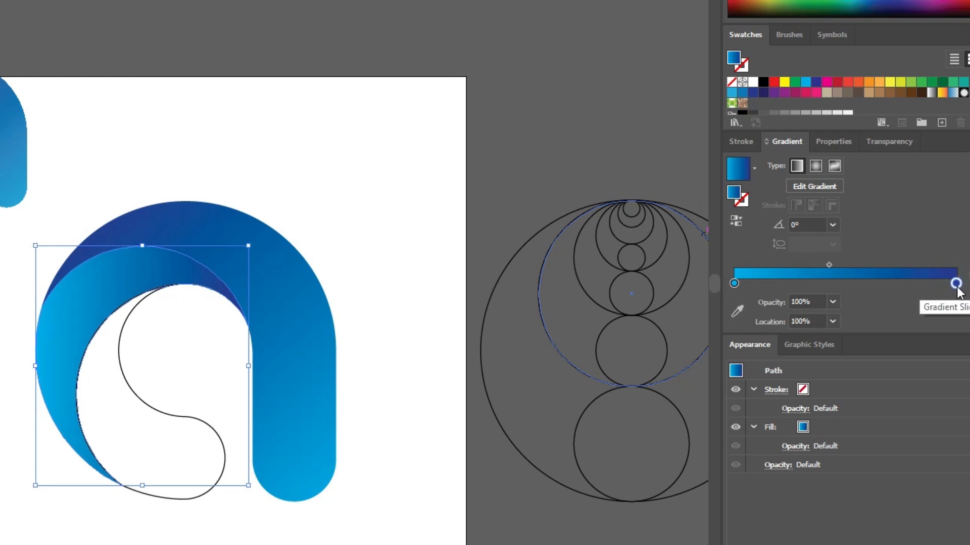
double_click(956, 285)
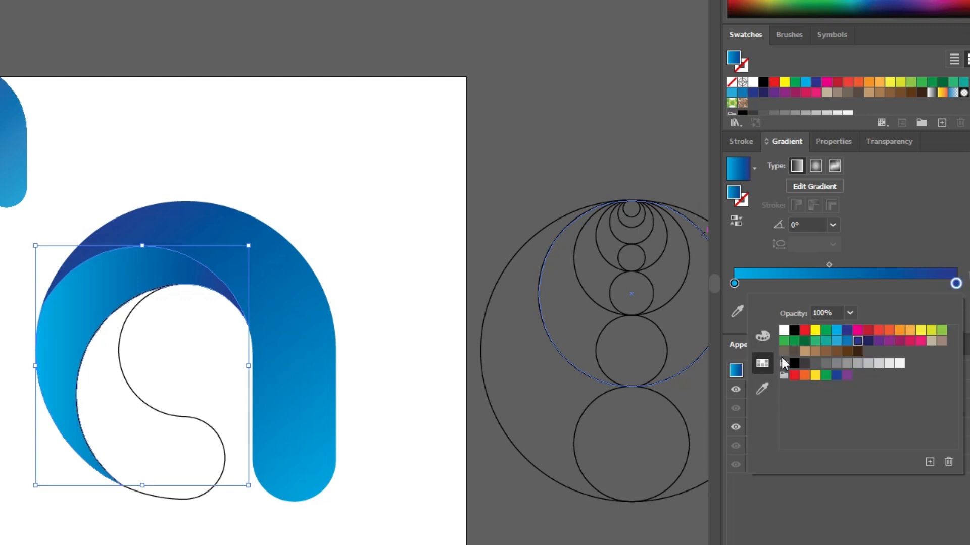
click(762, 339)
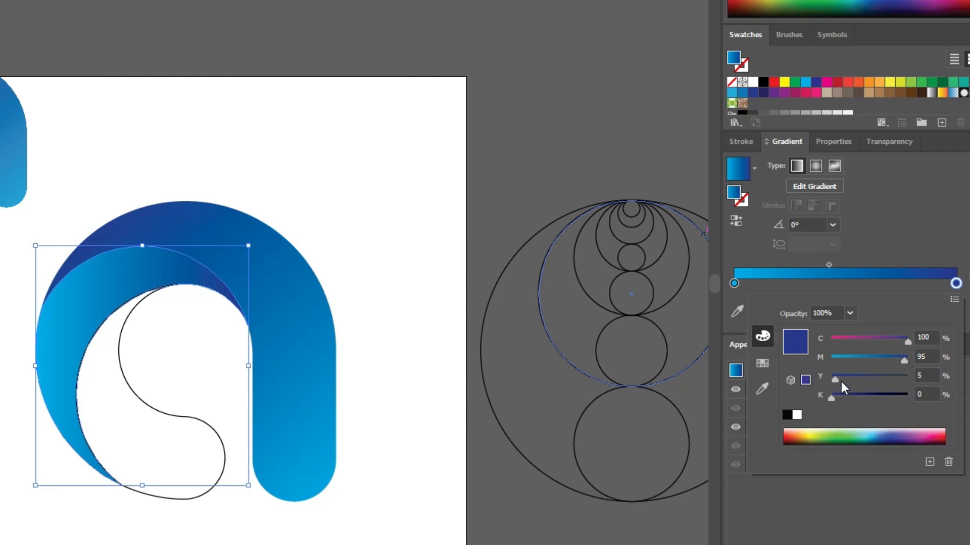
drag(832, 399, 868, 404)
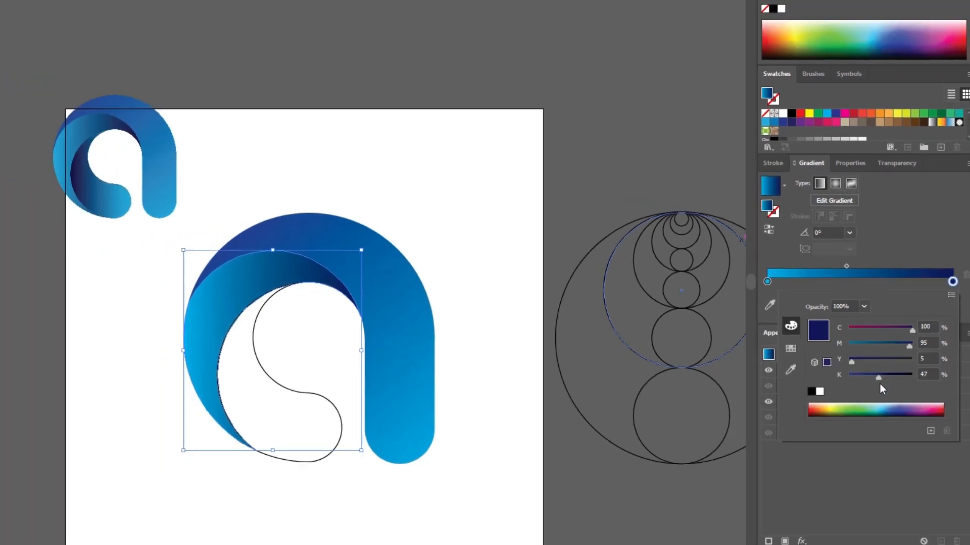
drag(890, 357, 902, 363)
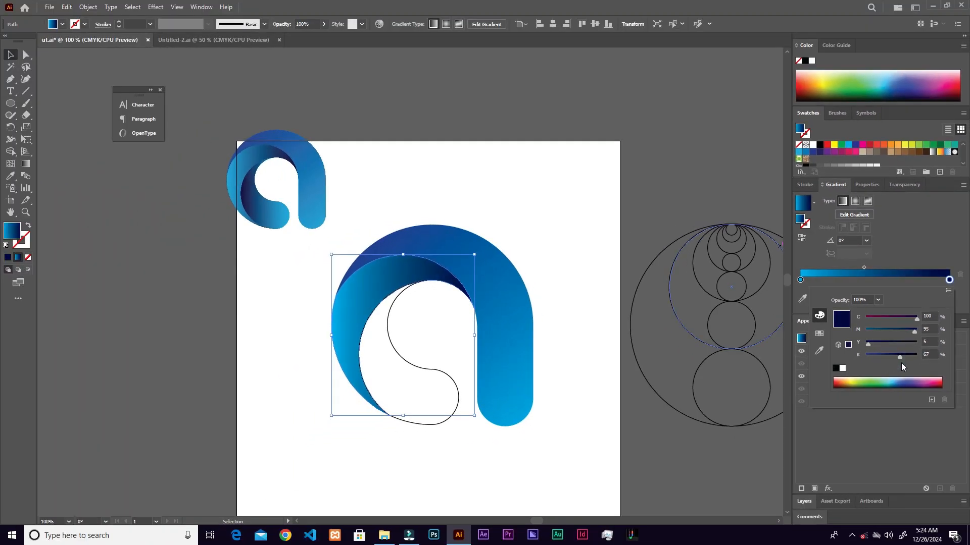
click(15, 54)
click(120, 183)
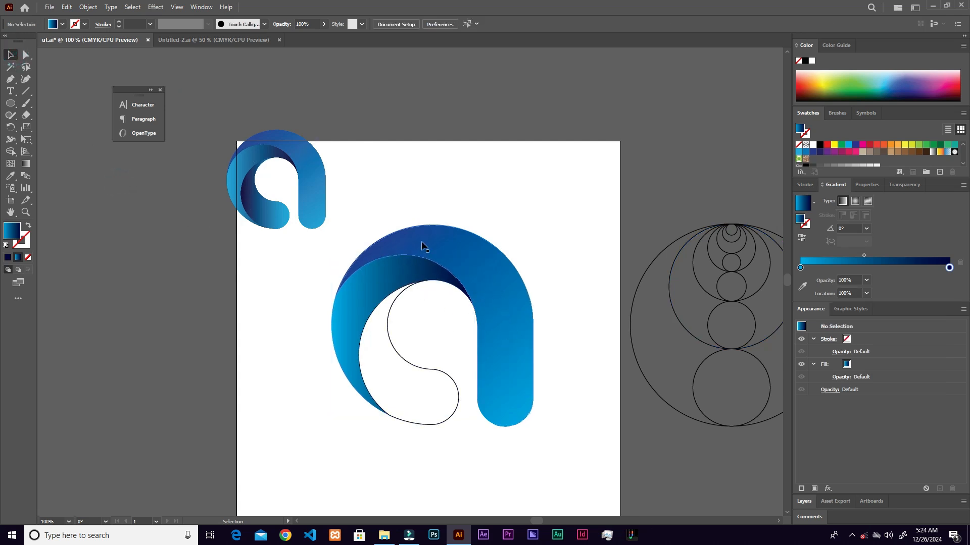
- Adjust the arc-and-stem shape's gradient by moving its midpoint to about 43% and its dark stop to about 14%, and deselect the shape
click(496, 285)
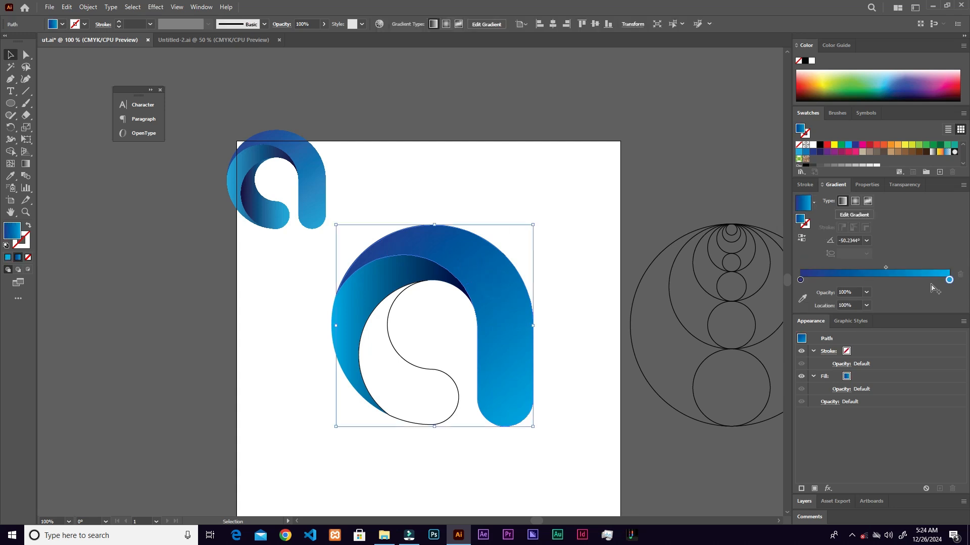
drag(887, 267, 865, 270)
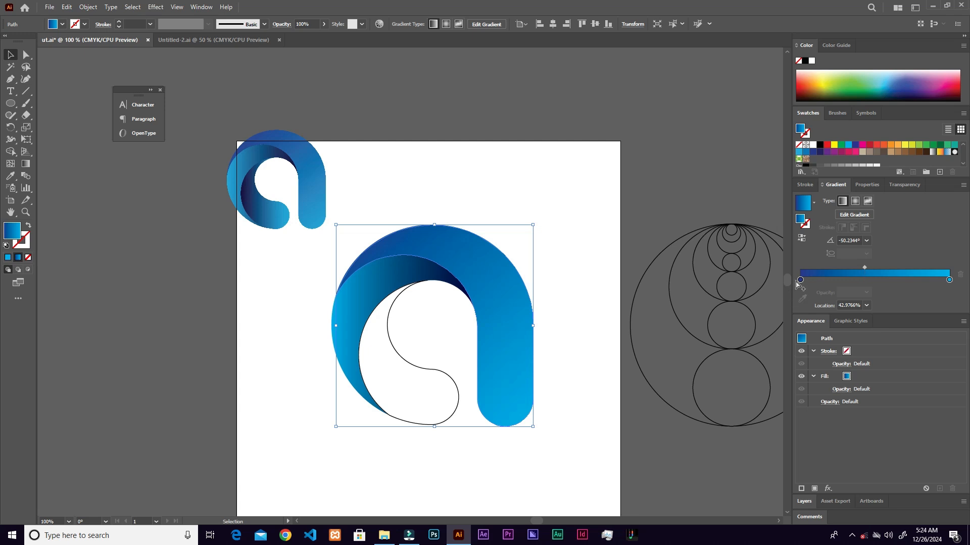
drag(800, 280, 822, 280)
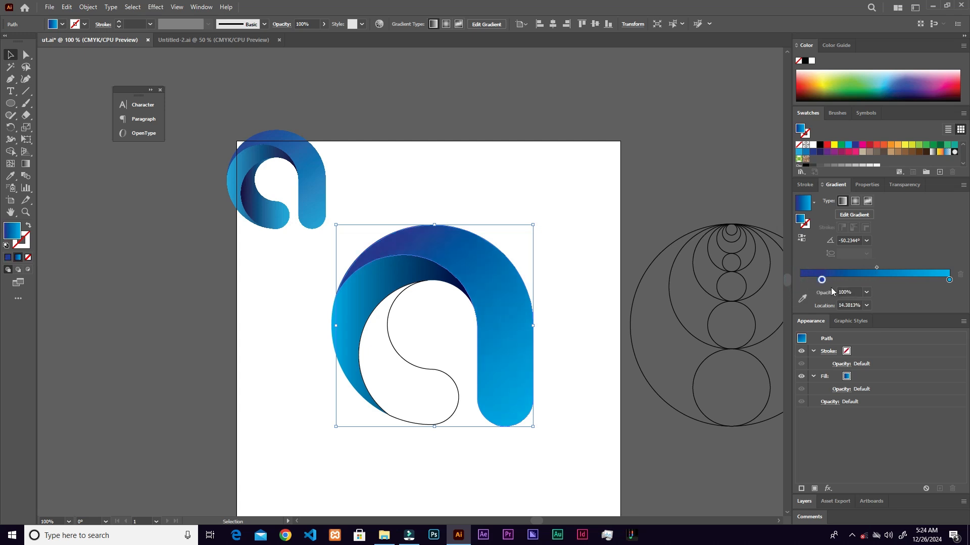
click(11, 55)
click(477, 218)
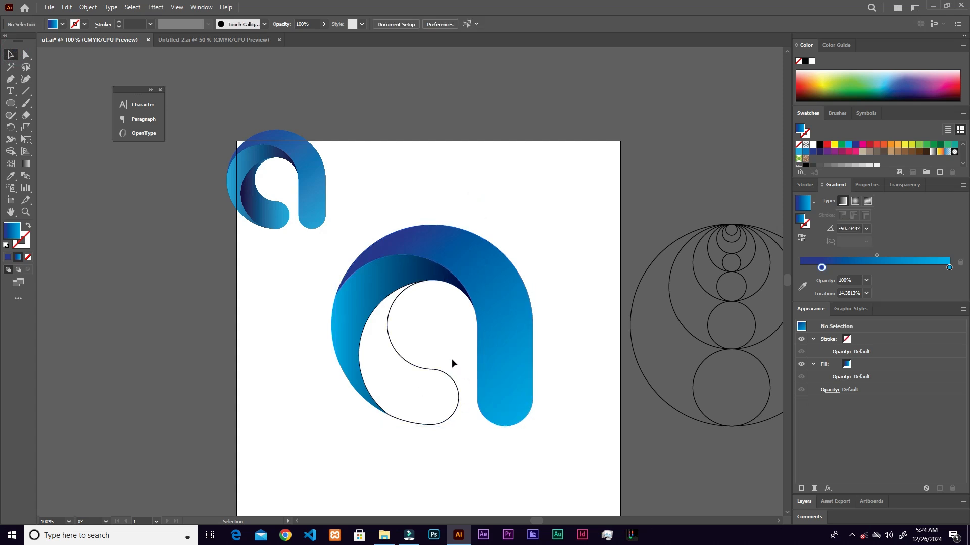
- Select the unfilled inner hook shape, copy the crescent's gradient fill onto it with the Eyedropper, and deselect it
drag(438, 423, 438, 423)
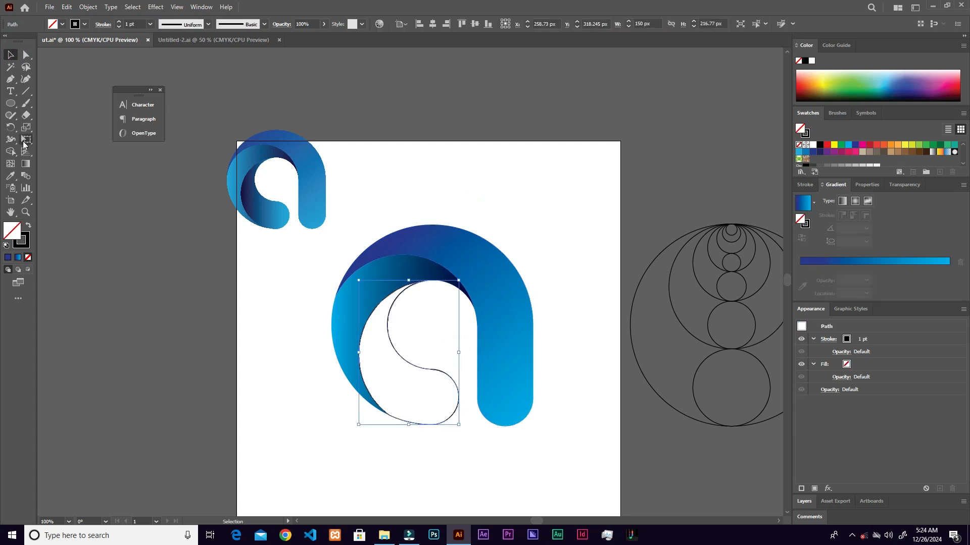
key(i)
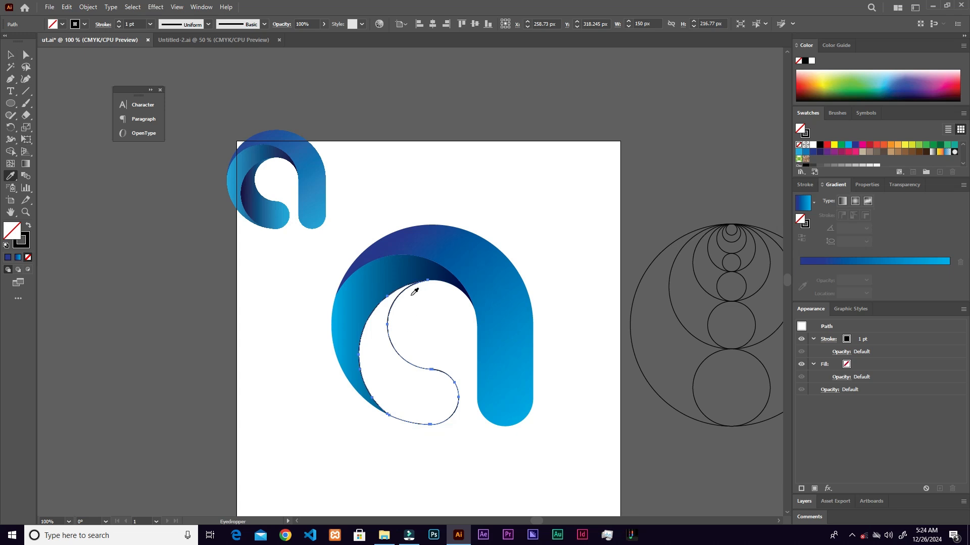
click(357, 294)
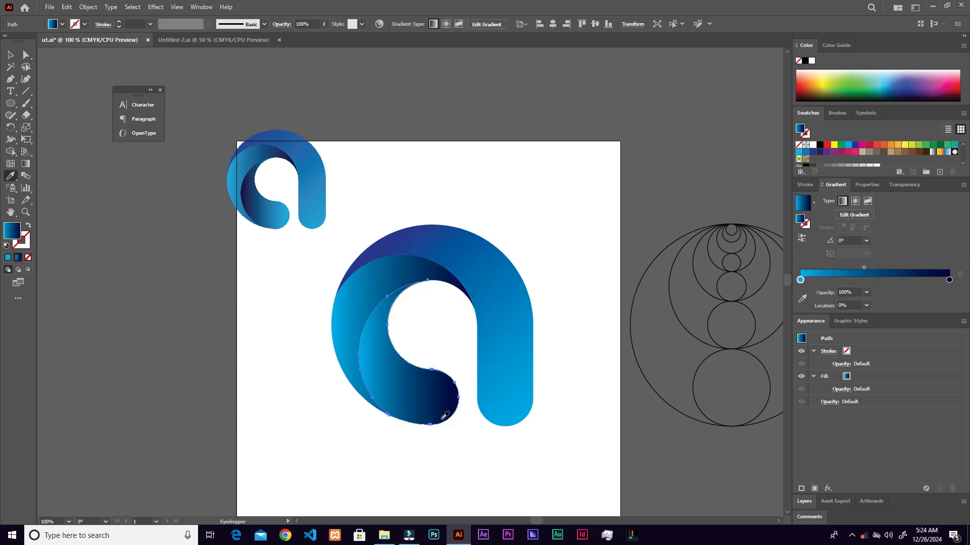
key(v)
click(428, 446)
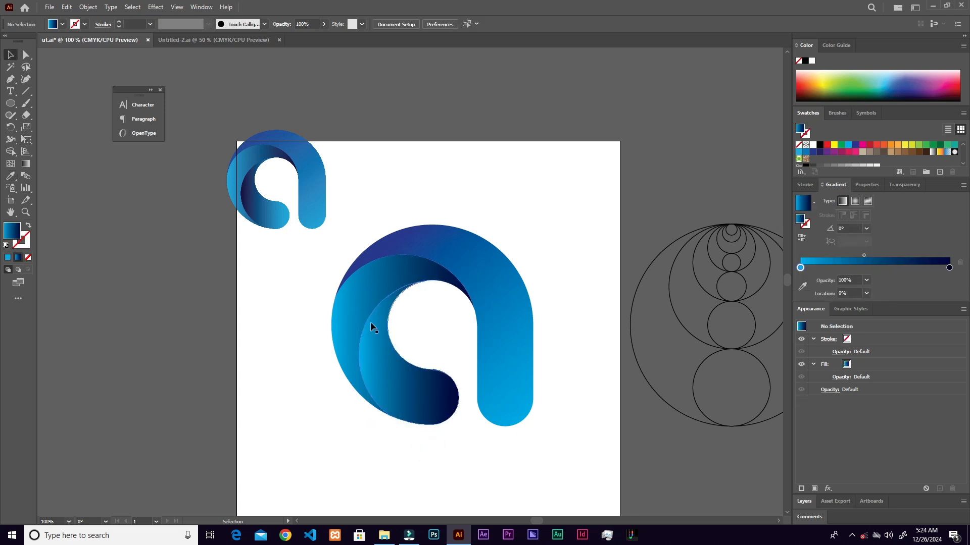
- Redraw the inner hook's gradient diagonally at about 125°, with light blue at its lower right and dark blue at its upper left, and deselect it
scroll(376, 353, up, 1)
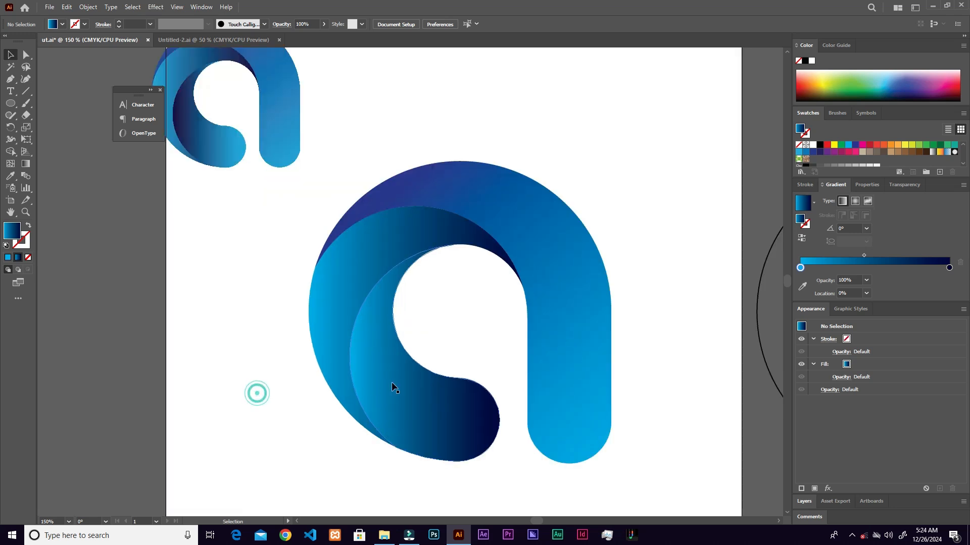
click(381, 393)
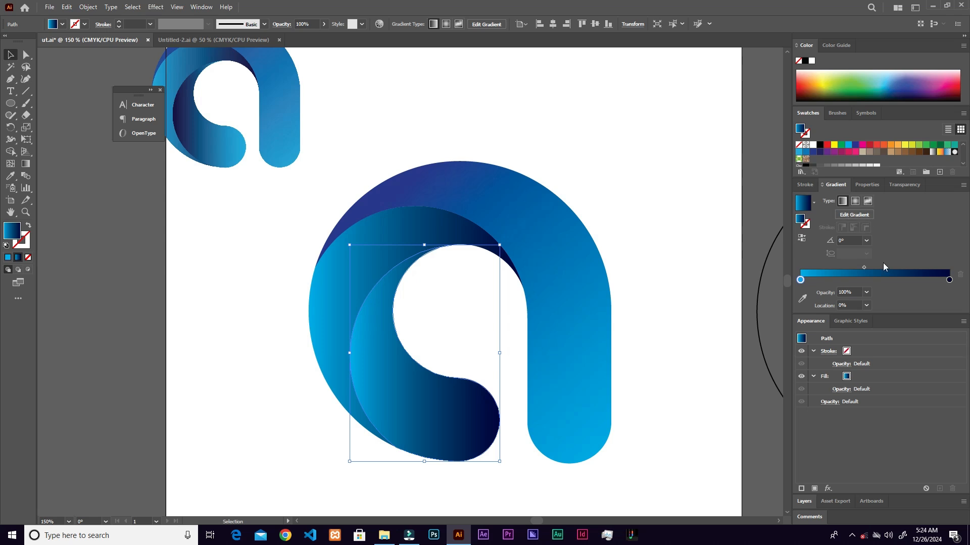
click(25, 164)
drag(289, 250, 301, 209)
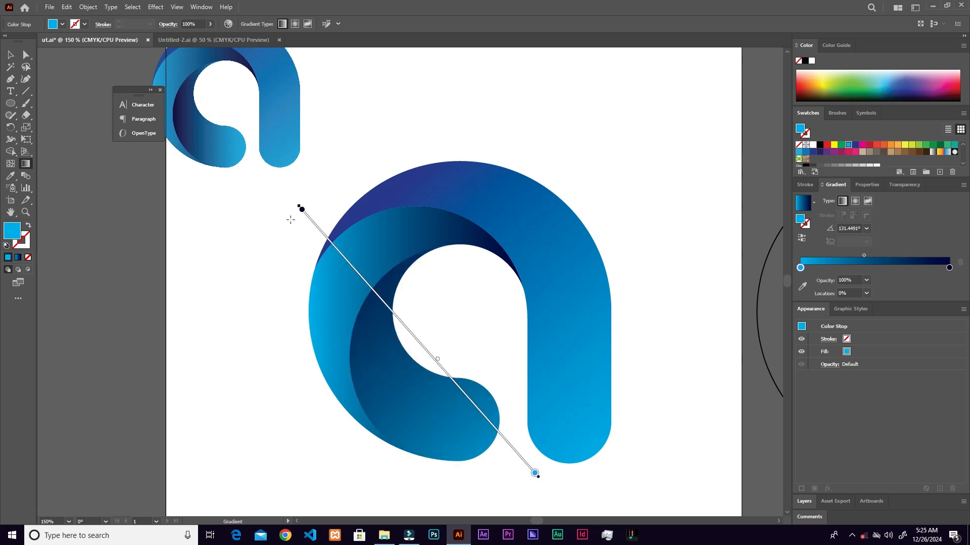
mouse_move(500, 487)
mouse_down()
mouse_move(465, 450)
mouse_move(324, 205)
mouse_move(313, 219)
mouse_up()
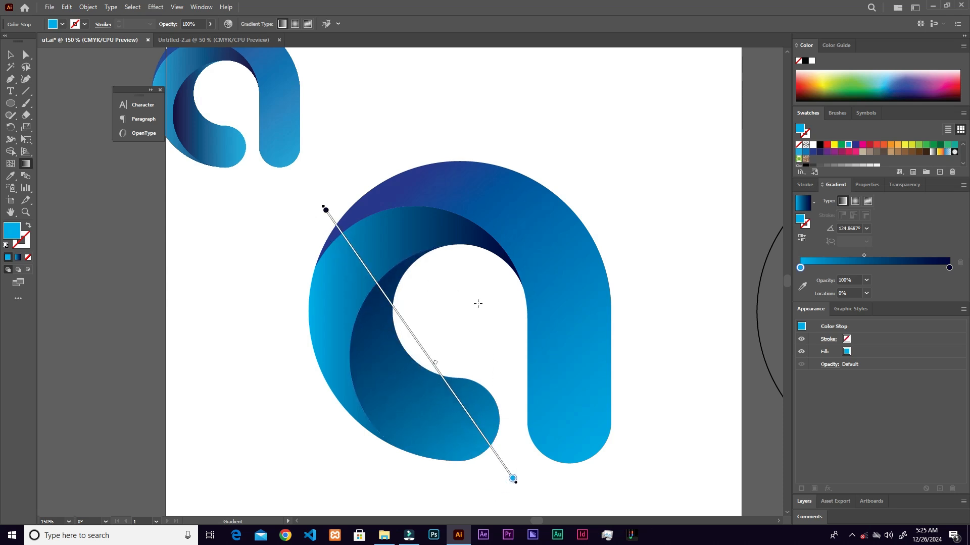
key(v)
click(612, 148)
- Move the small reference logo off the artboard, beyond its upper left corner, and clear the selection
scroll(548, 249, down, 2)
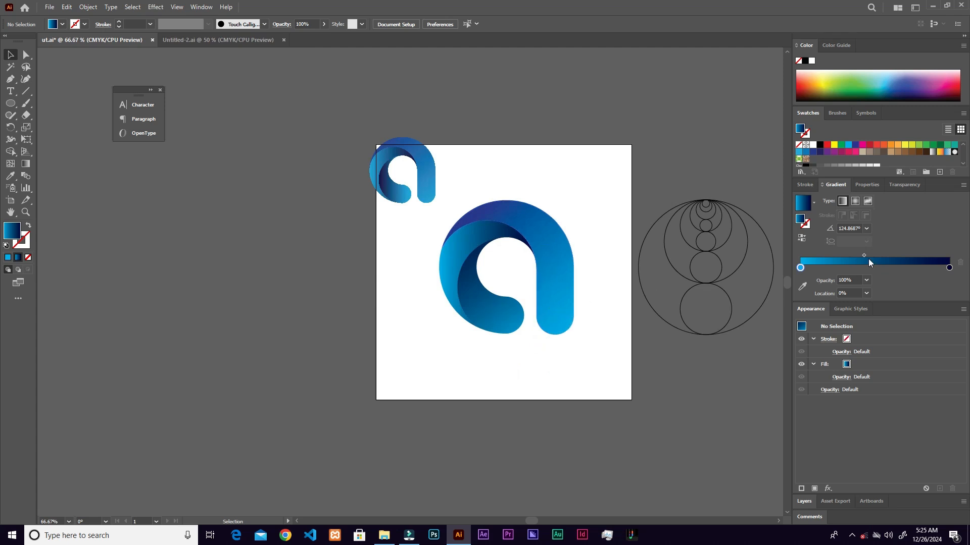
drag(367, 154, 261, 100)
click(601, 173)
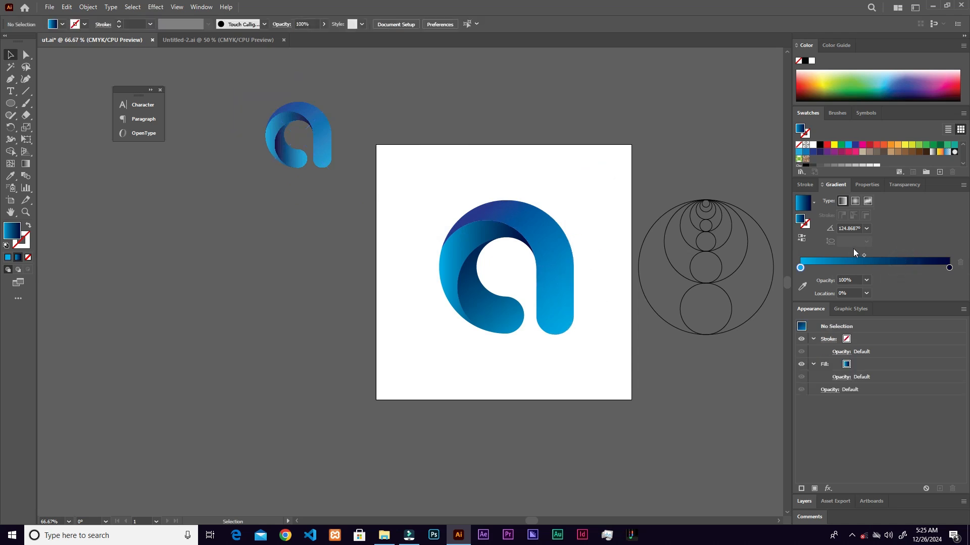
drag(864, 255, 922, 256)
click(870, 268)
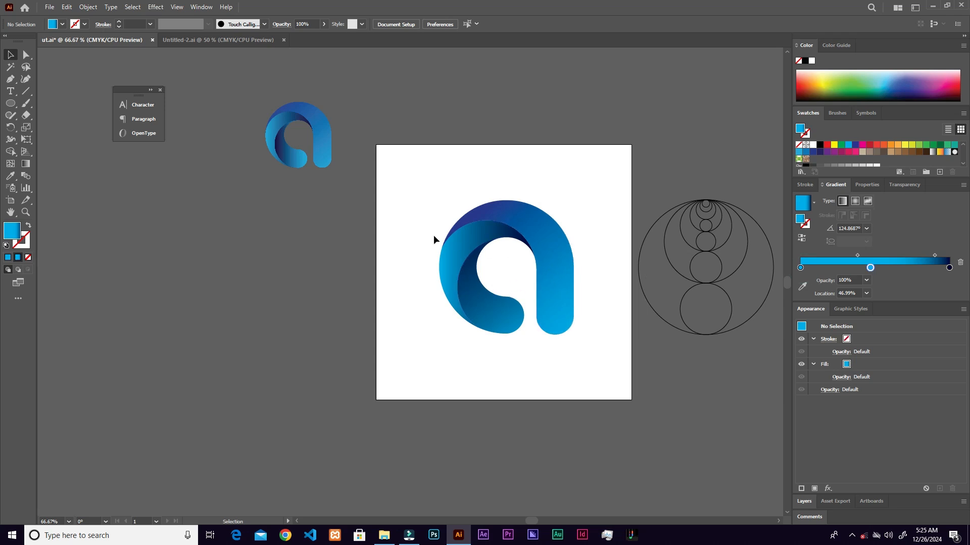
click(554, 250)
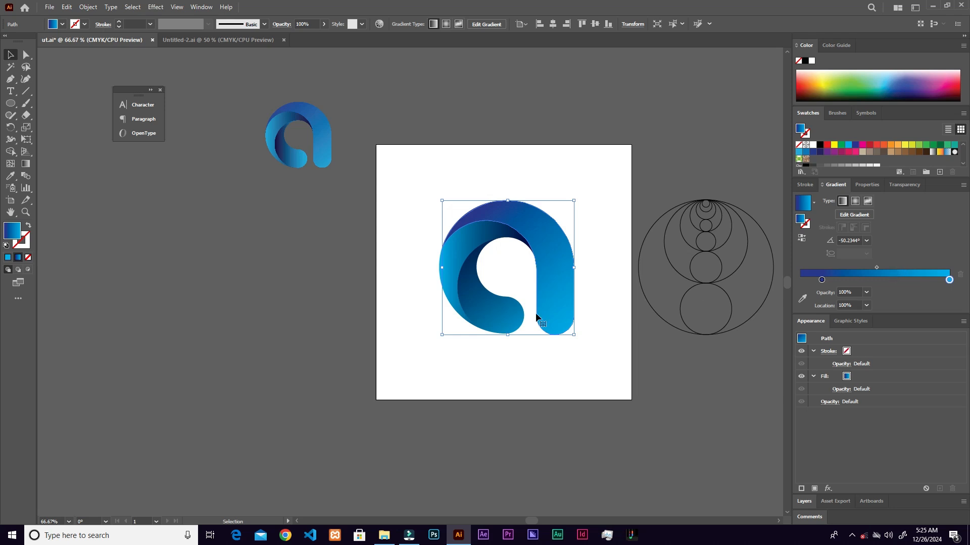
- Tune the inner hook's gradient: midpoint to about 53%, light blue stop moved inward and dark stop to about 81%, and deselect the shape
click(502, 325)
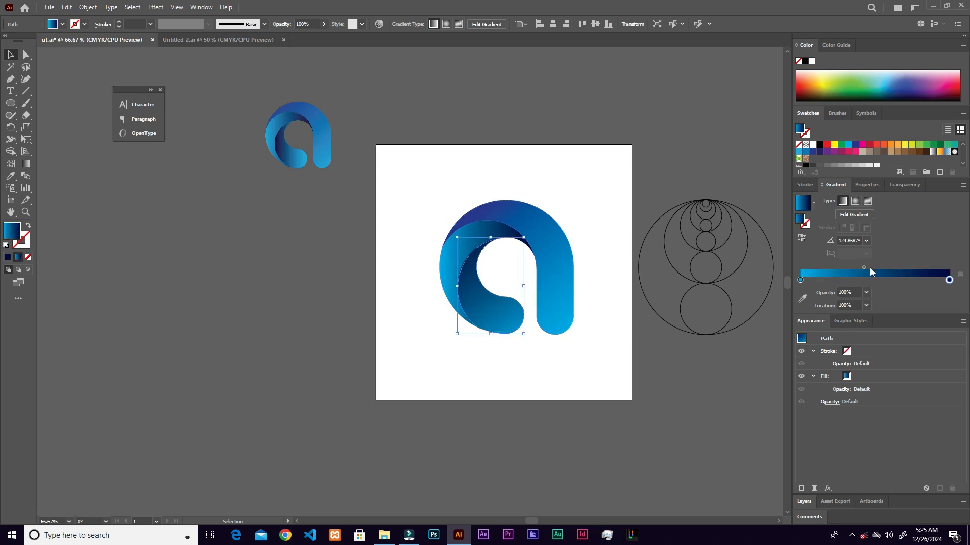
drag(864, 267, 878, 268)
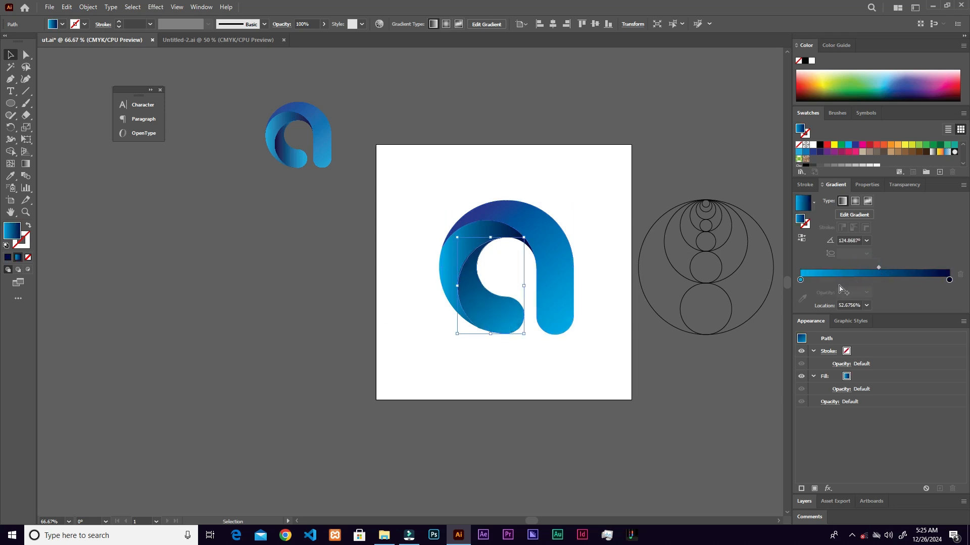
drag(801, 280, 822, 280)
drag(949, 280, 922, 281)
click(407, 262)
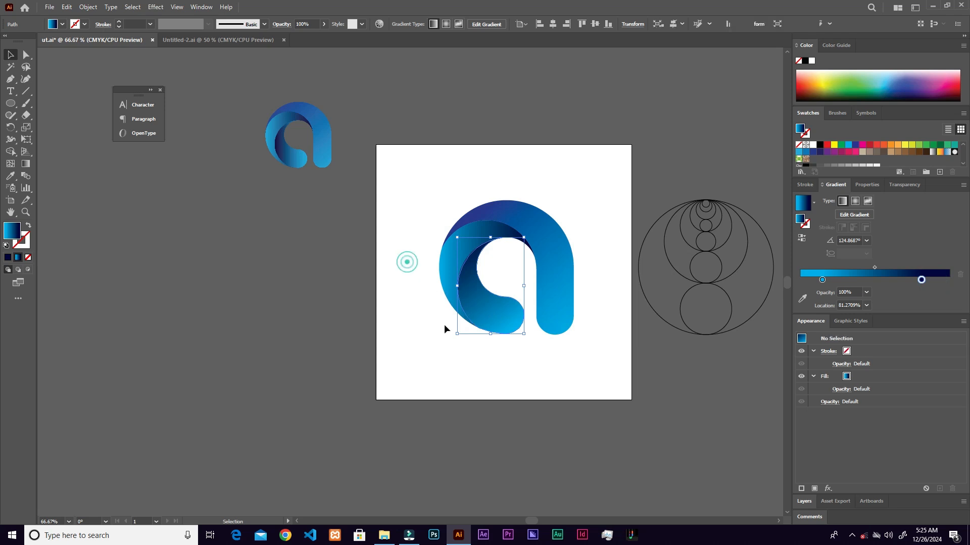
scroll(525, 237, up, 1)
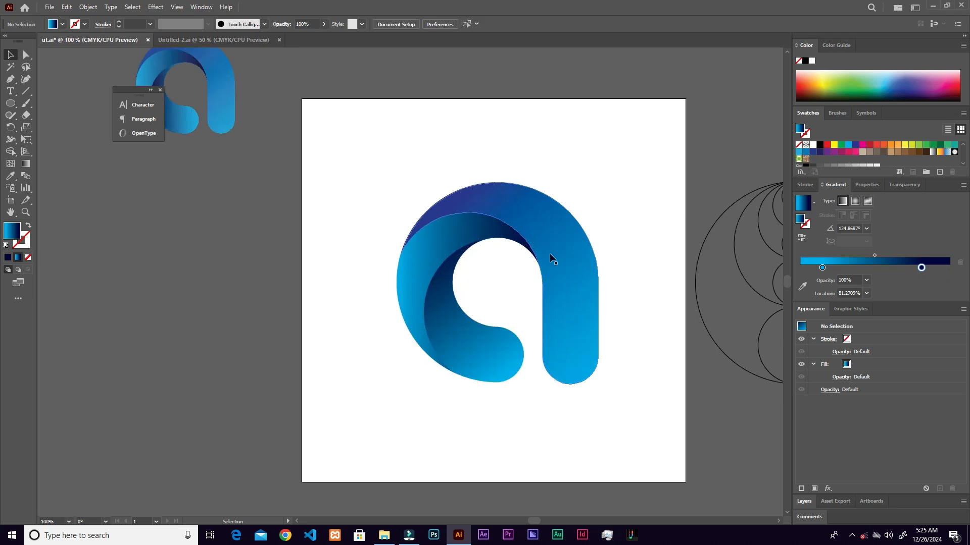